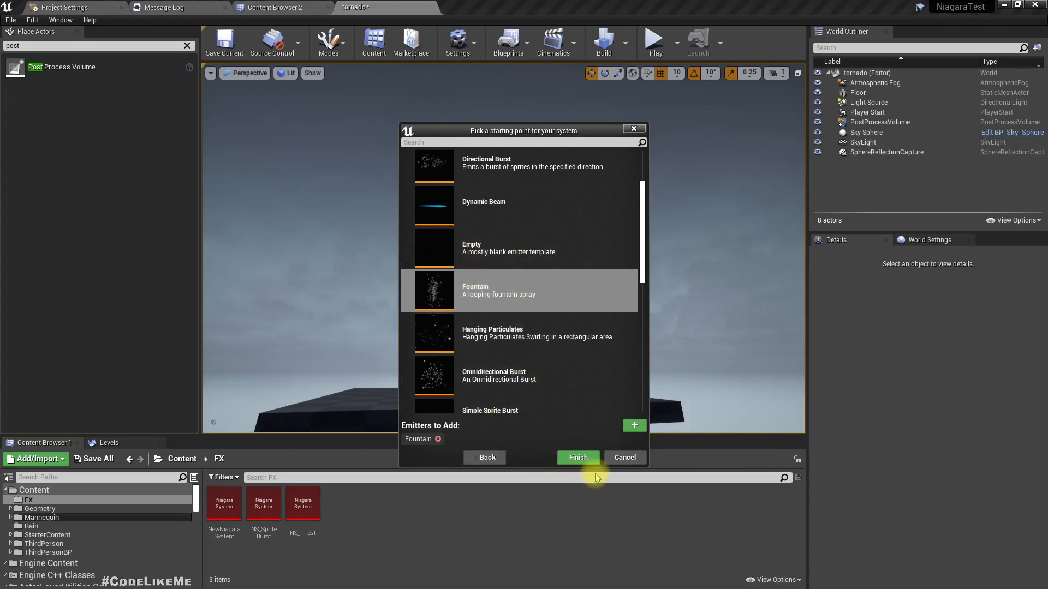
Finish creating the Niagara system based on the Fountain emitter and name it NS_Niagara.
left_click(577, 459)
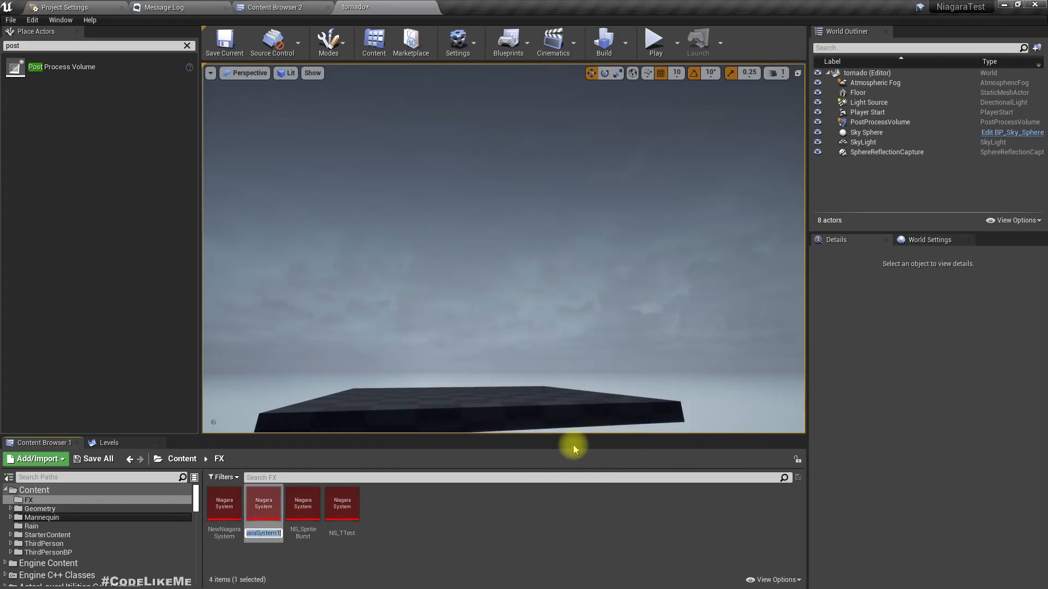
type("NS_Niagara")
key("Return")
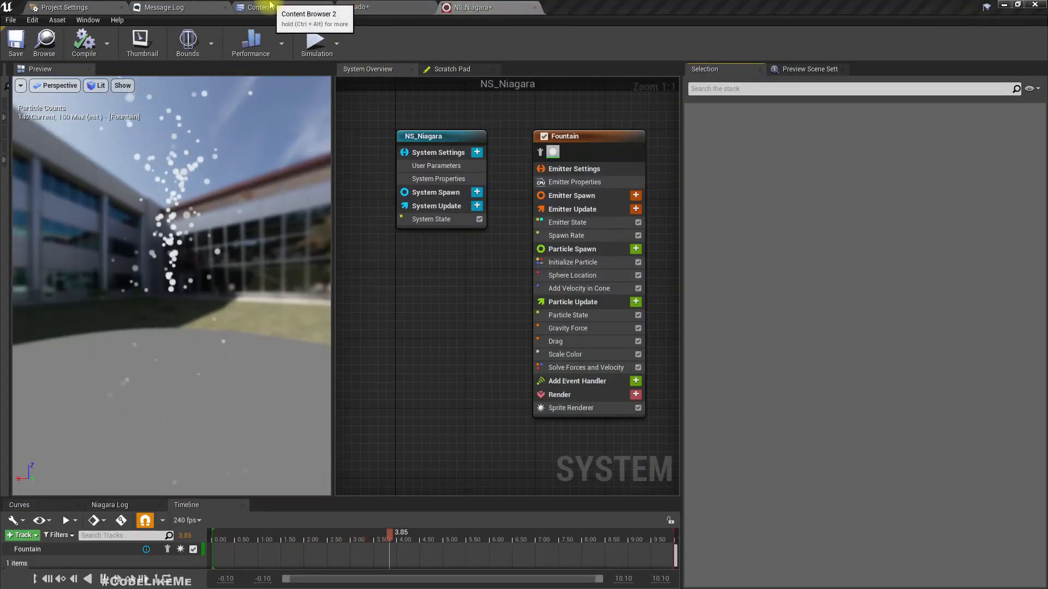
Rename the NS_Niagara system in the FX folder to NS_Tornado and open it for editing.
left_click(275, 7)
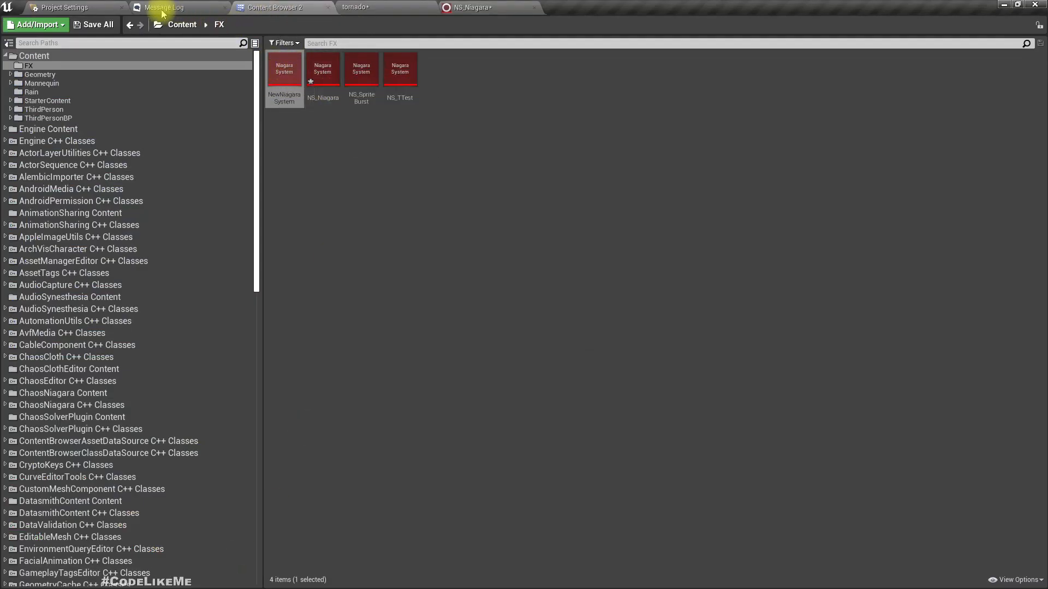
left_click(374, 7)
left_click(269, 523)
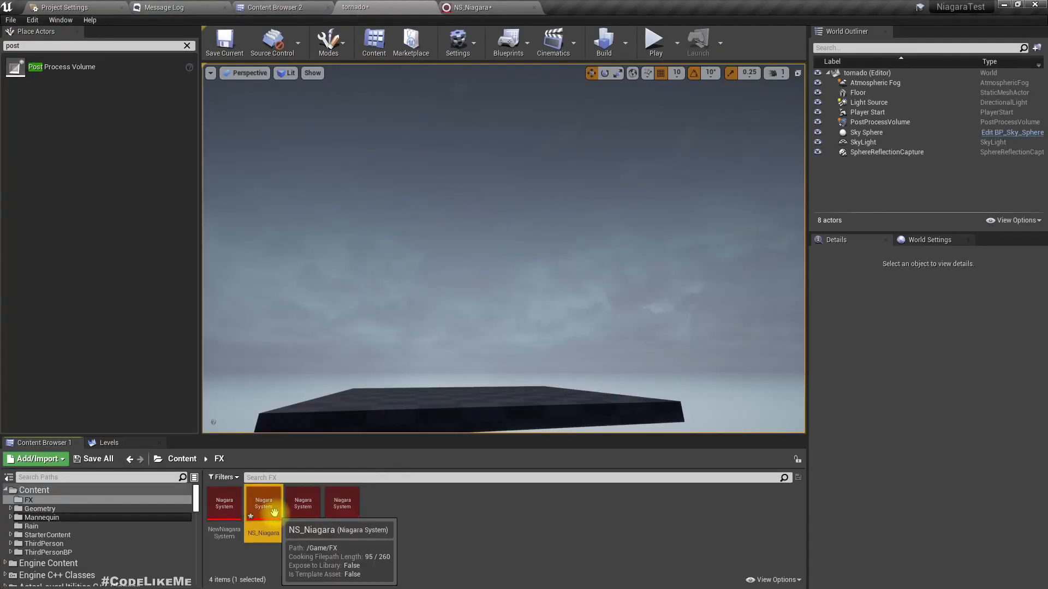
key("F2")
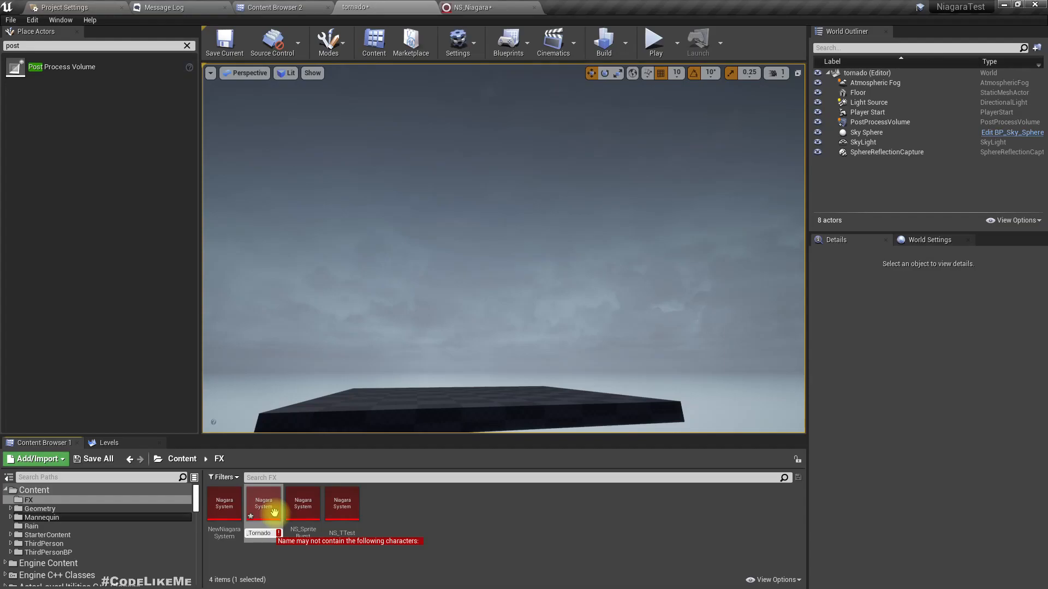
type("0")
key("Return")
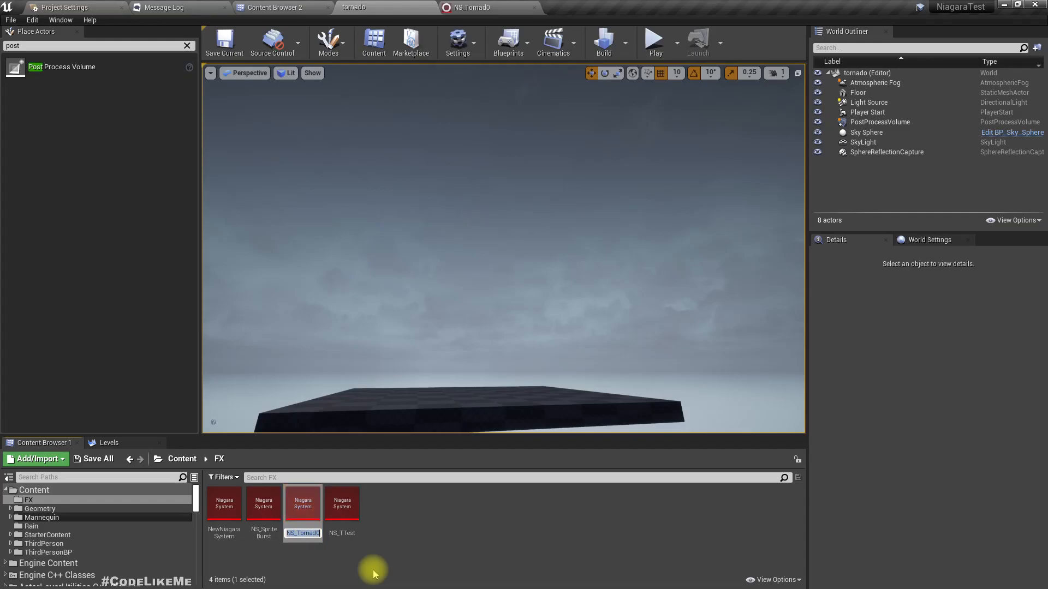
type("o")
key("Return")
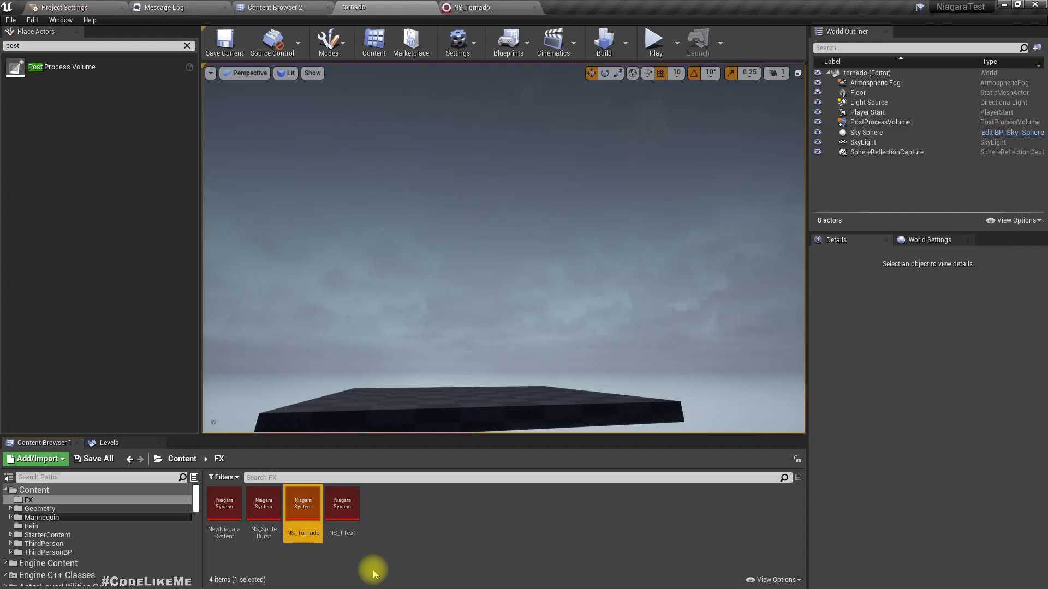
key("Return")
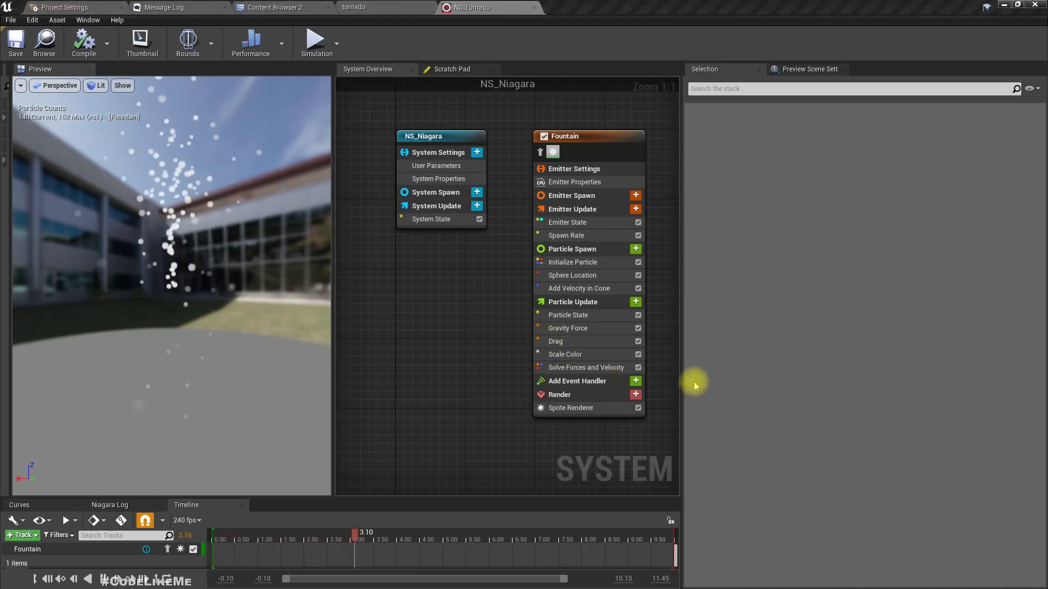
Disable the Gravity Force and Add Velocity in Cone modules of the Fountain emitter.
left_click(638, 328)
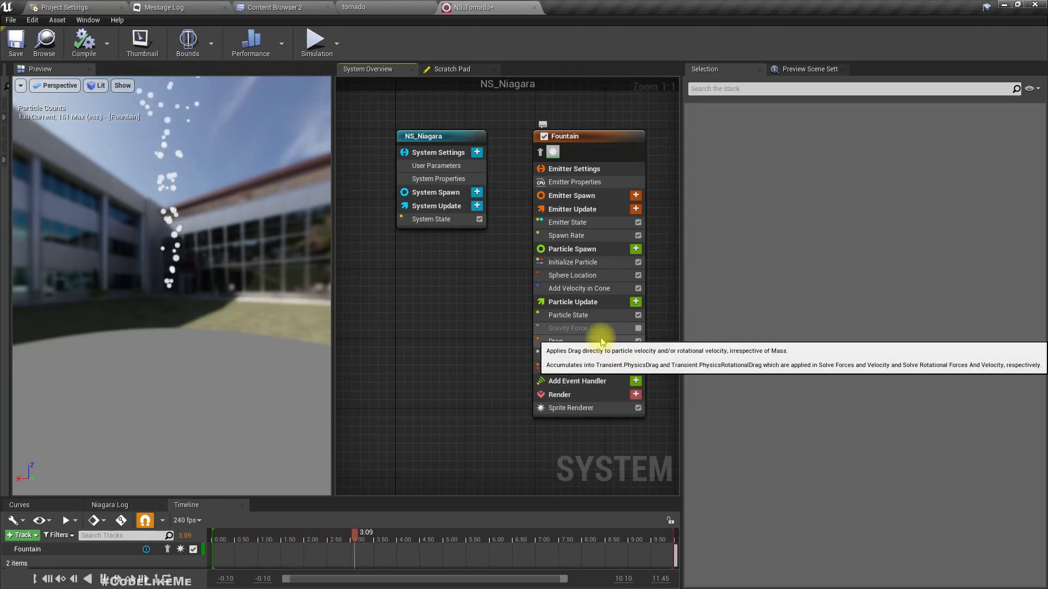
left_click(596, 291)
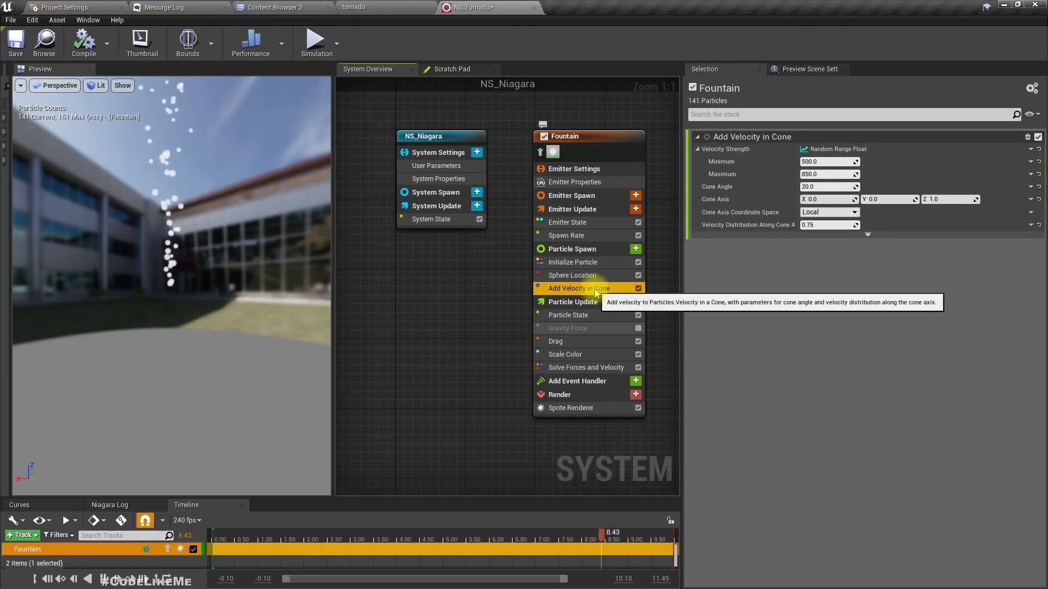
left_click(638, 289)
left_click(638, 288)
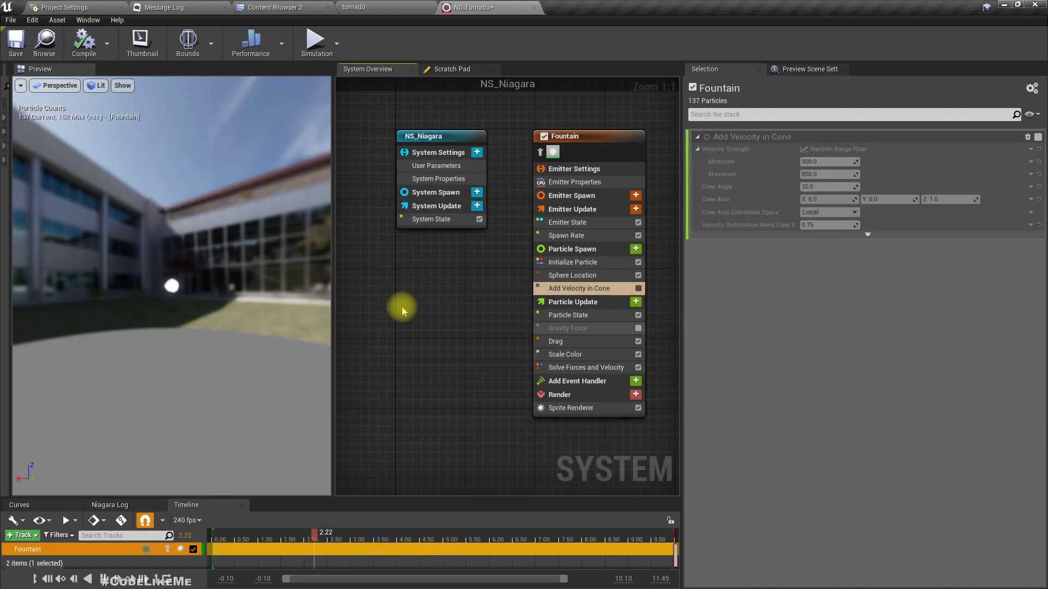
Add a Torus Location module to the Fountain emitter's Particle Update group.
left_click(635, 303)
type("torus")
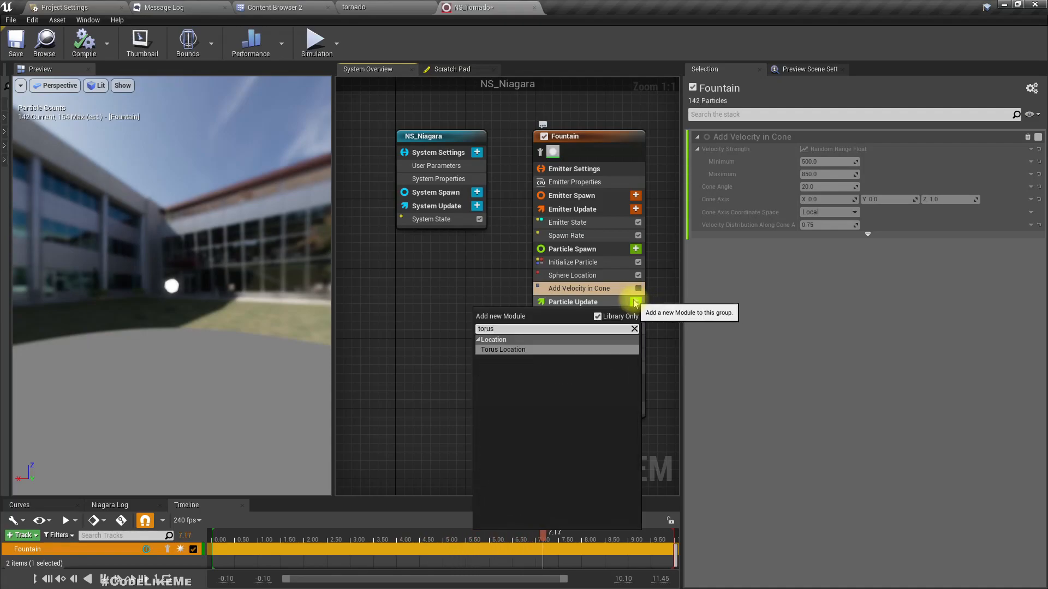
key("Return")
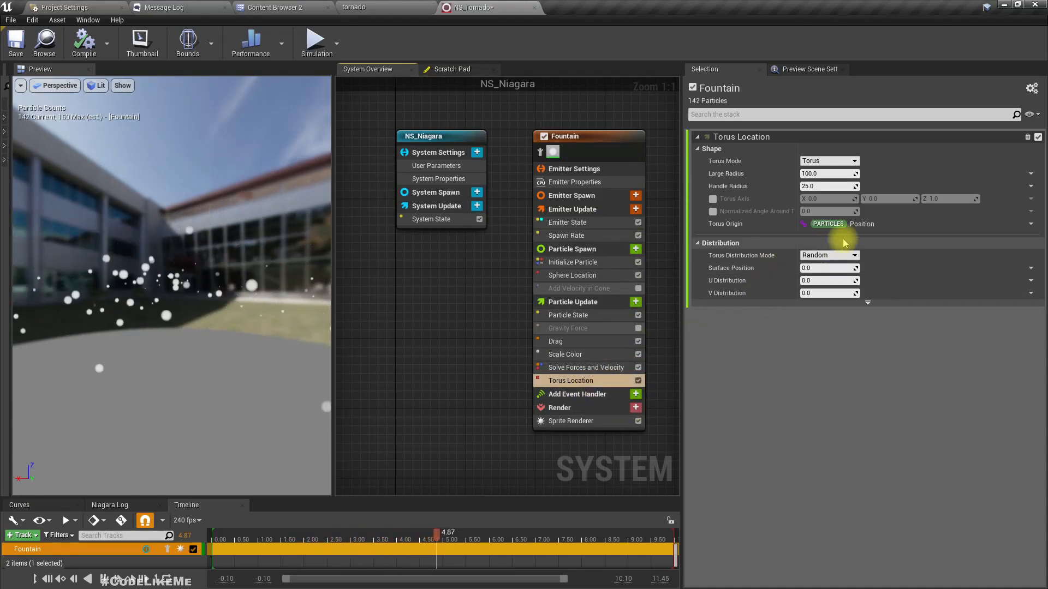
Set the Torus Location module's torus mode to Ring and its torus distribution mode to Direct.
left_click_drag(172, 283, 219, 349)
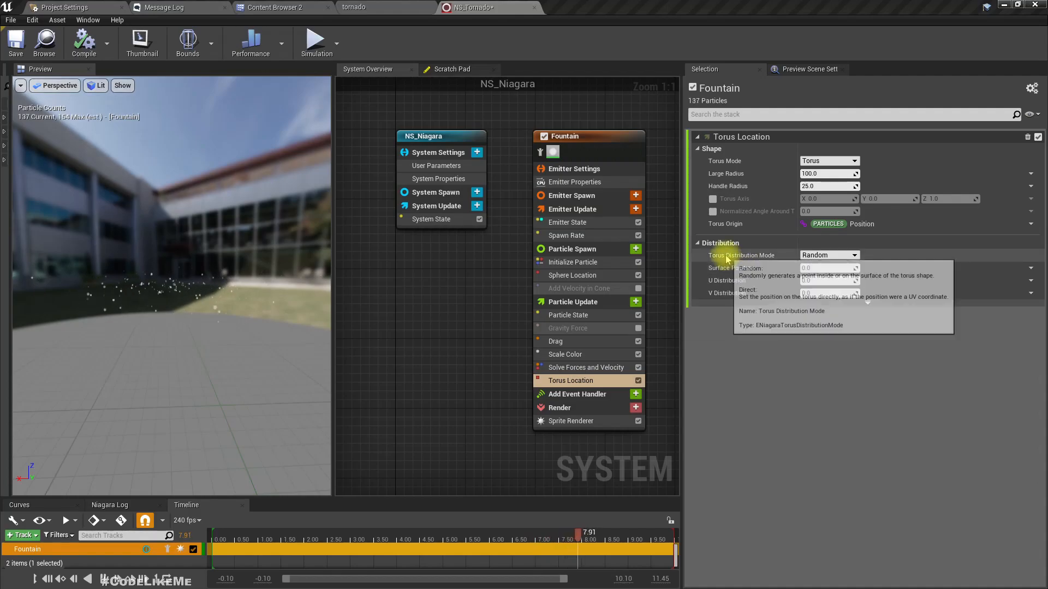
left_click(800, 257)
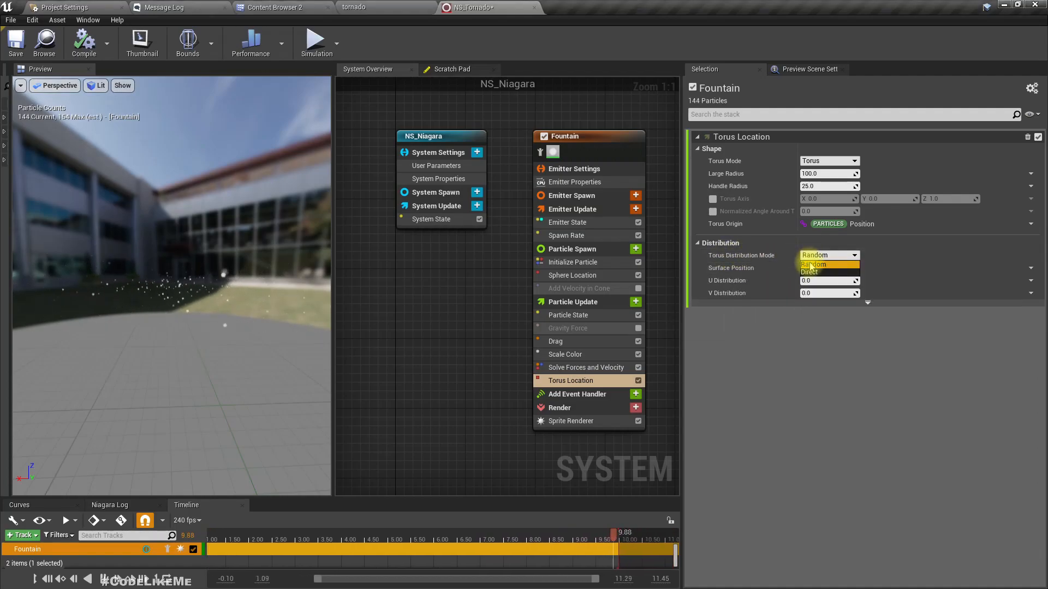
left_click(824, 161)
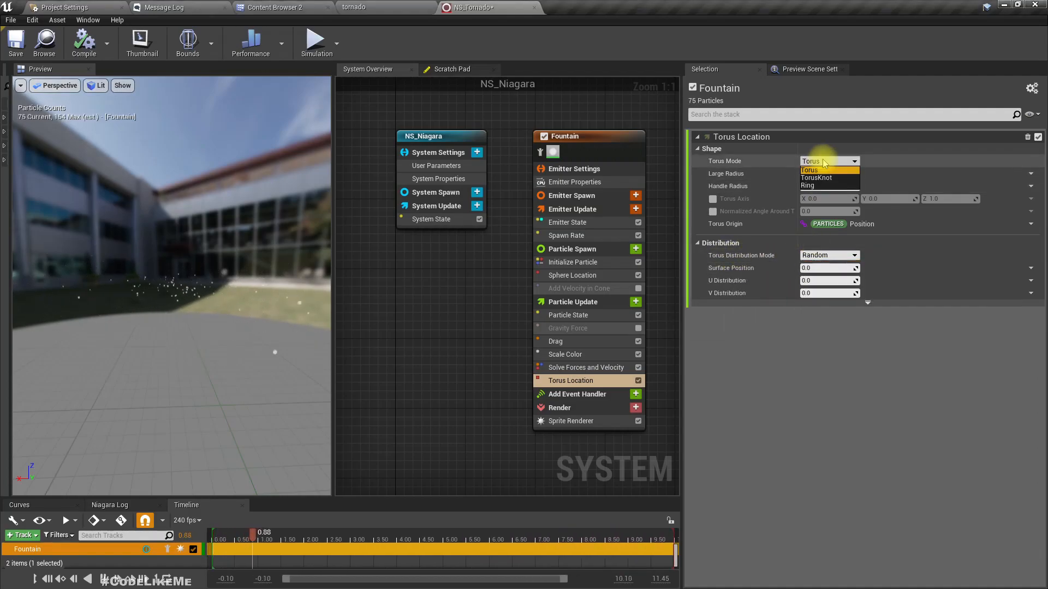
left_click(809, 186)
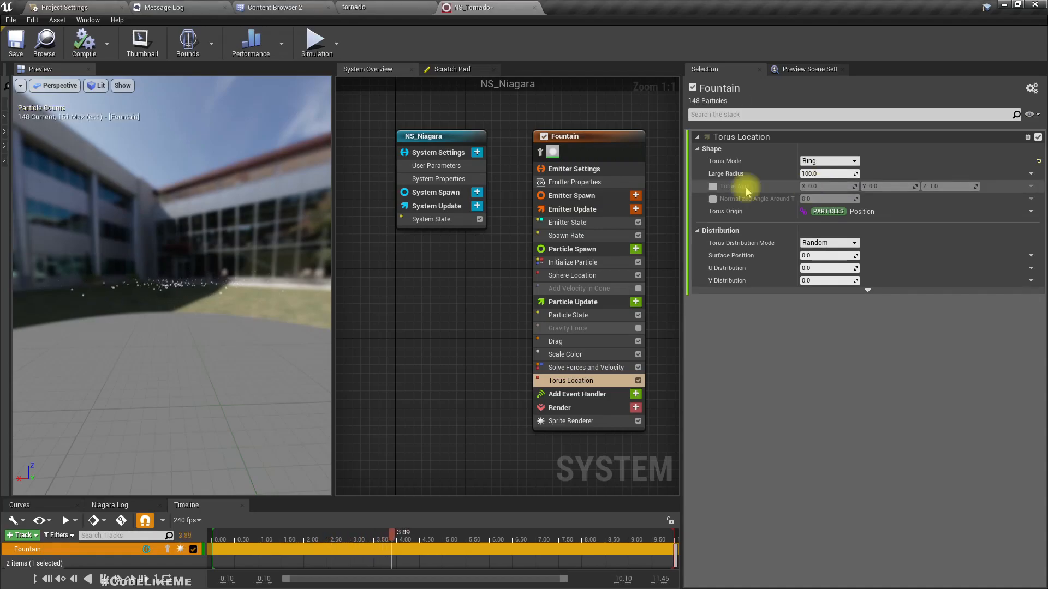
left_click_drag(171, 286, 191, 360)
left_click_drag(125, 289, 125, 275)
left_click(829, 242)
left_click(816, 257)
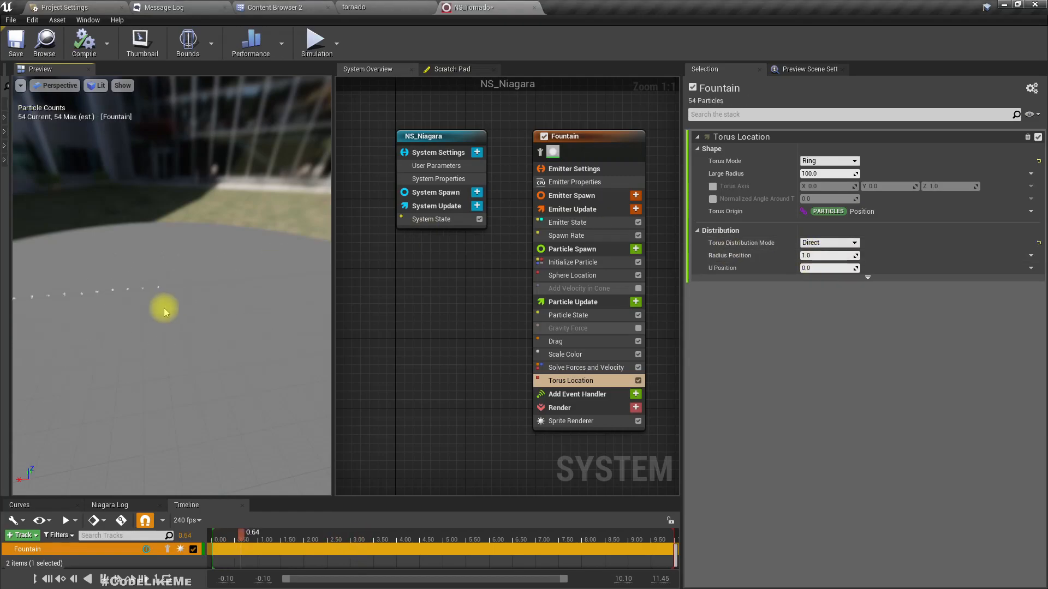
Link the Torus Location module's U Position to the Particles Age parameter.
left_click_drag(145, 307, 96, 280)
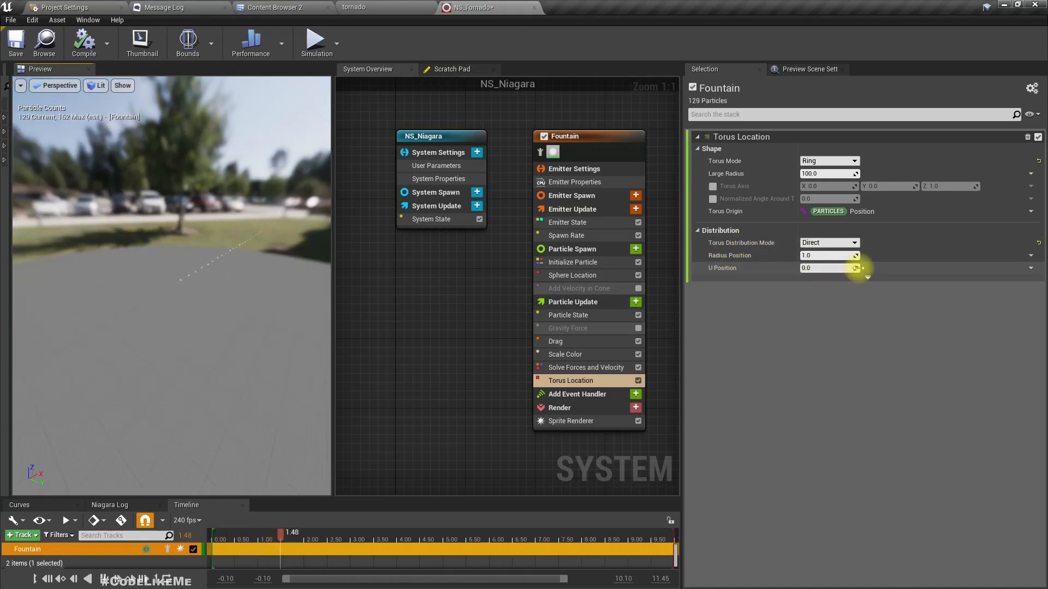
left_click(1031, 268)
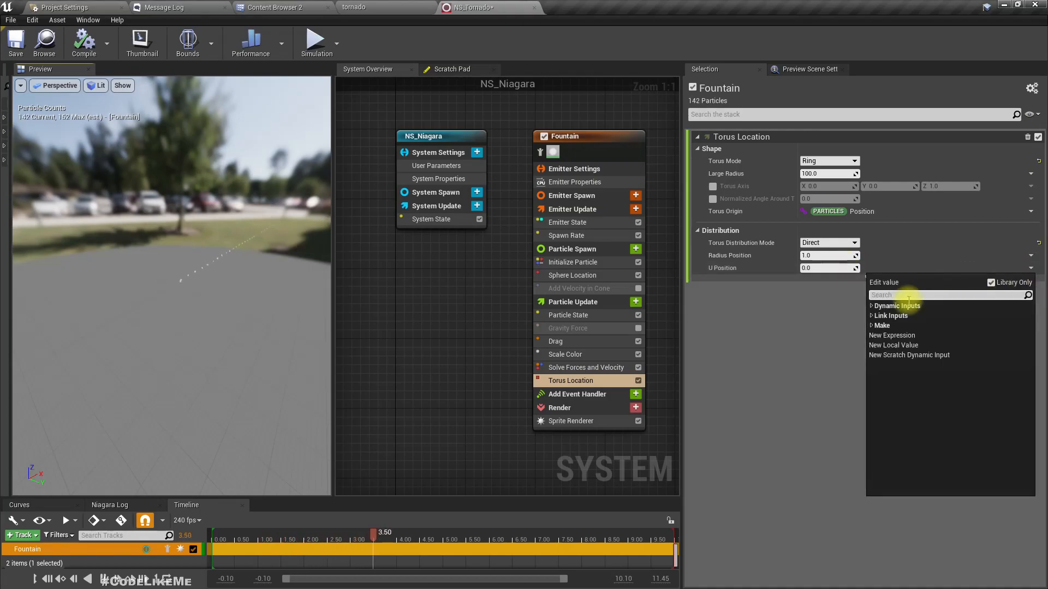
left_click(872, 315)
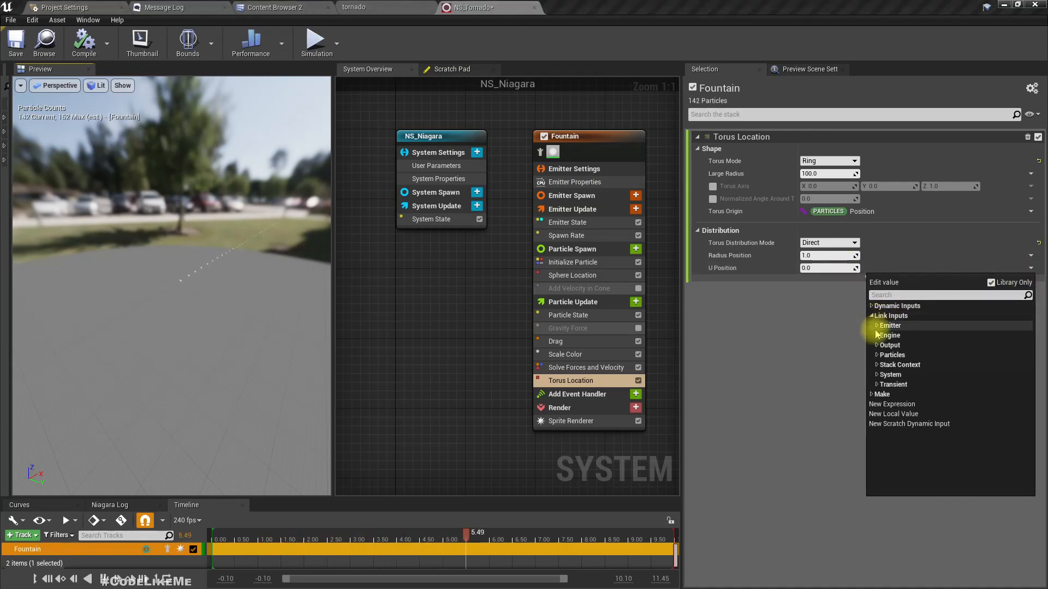
left_click(876, 355)
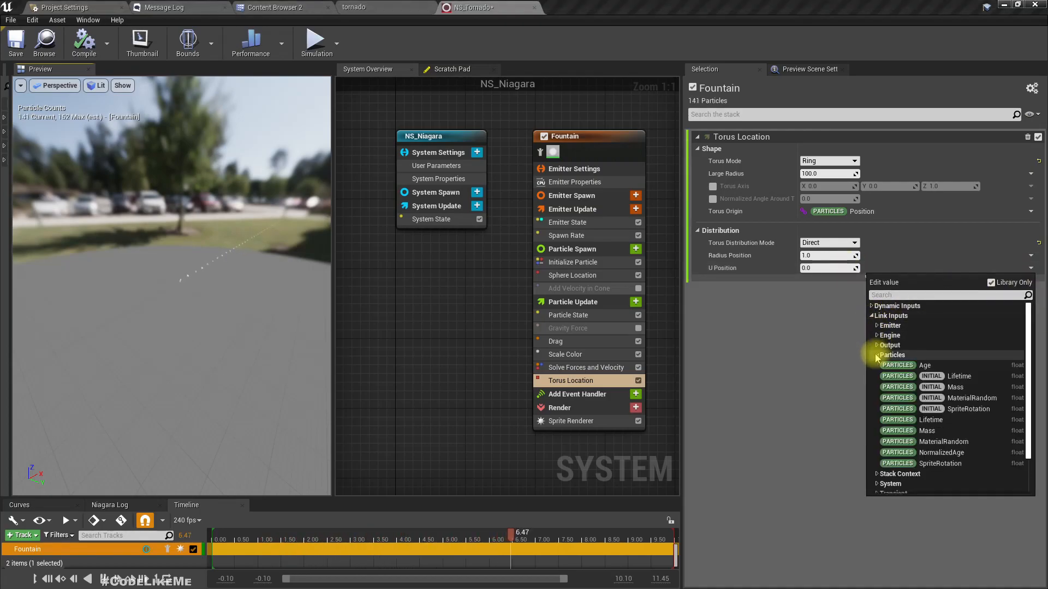
left_click(937, 368)
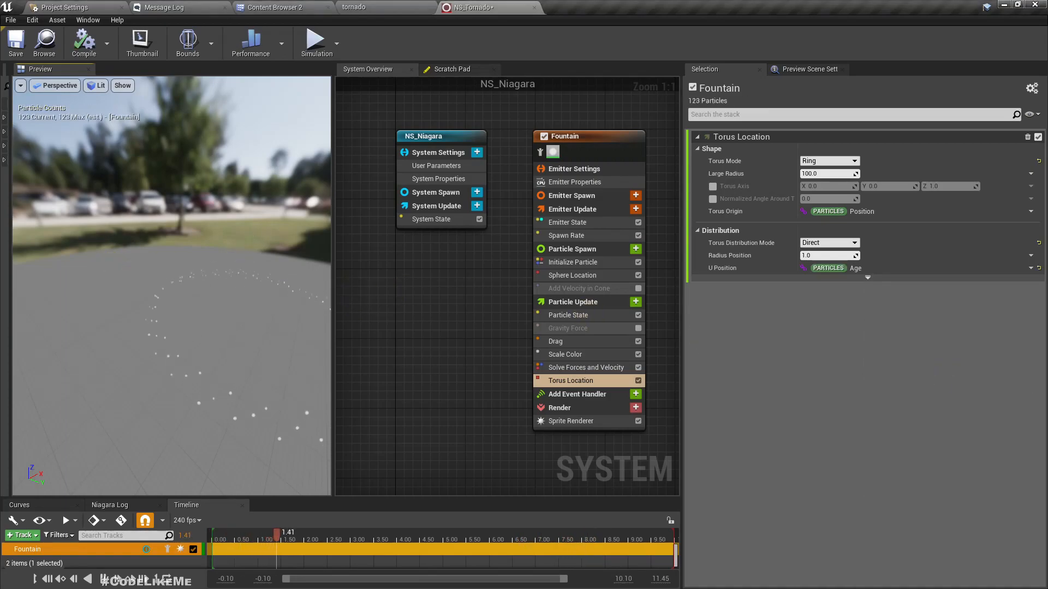
Drive the Torus Location module's advanced Offset setting with a Make Vector dynamic input and set its Z to 50.
left_click_drag(152, 276, 155, 257)
left_click_drag(86, 230, 194, 277)
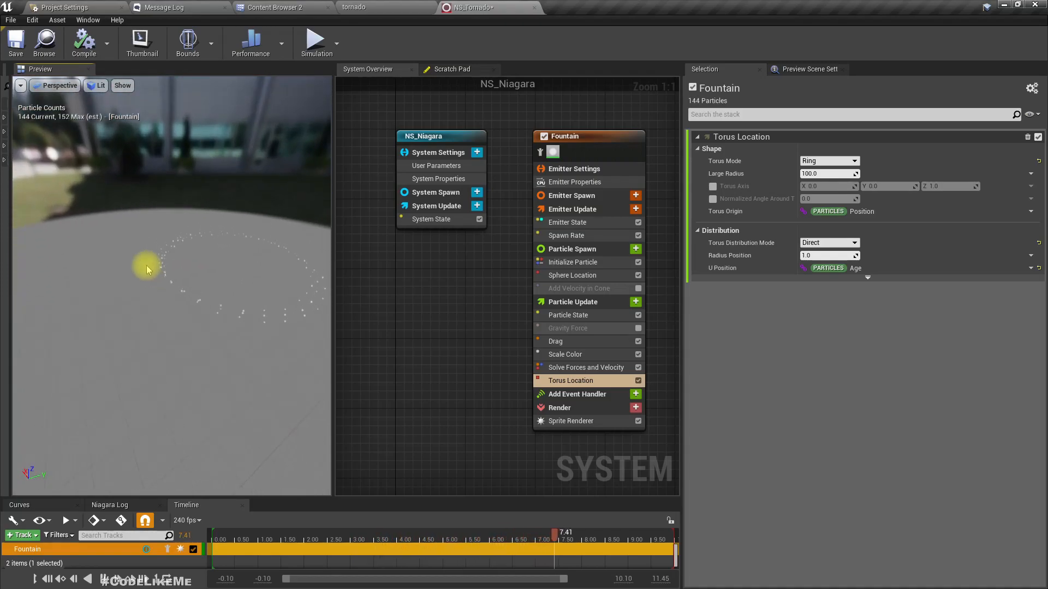
left_click_drag(200, 227, 189, 250)
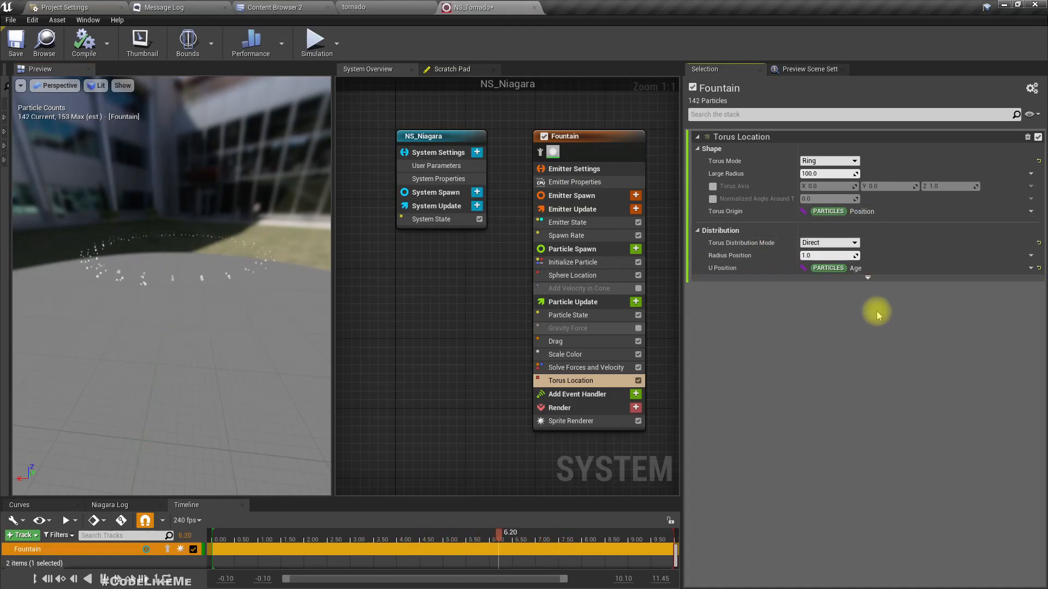
left_click(867, 278)
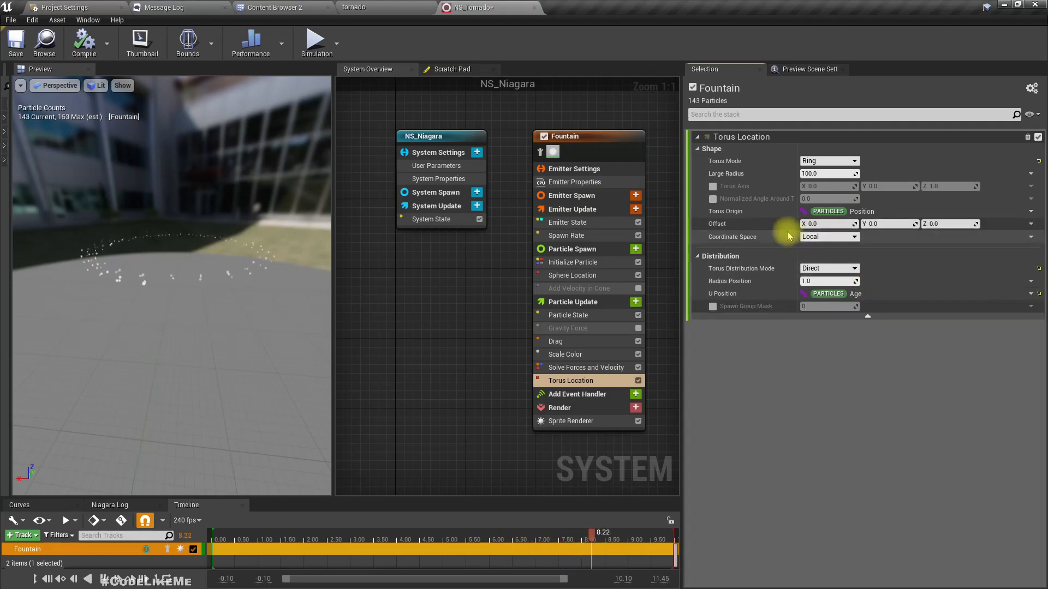
left_click(1031, 224)
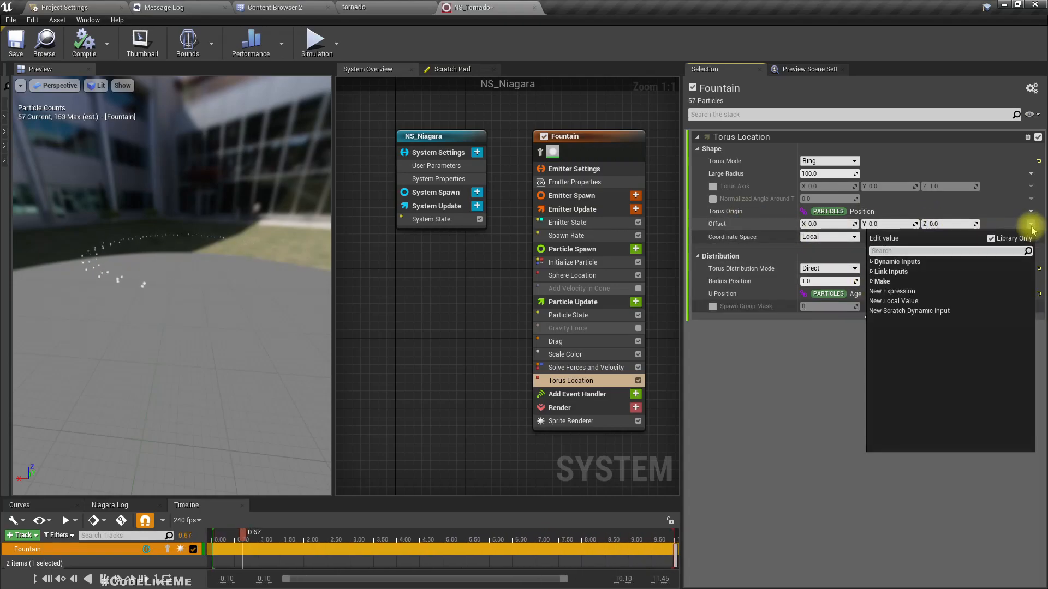
left_click(872, 281)
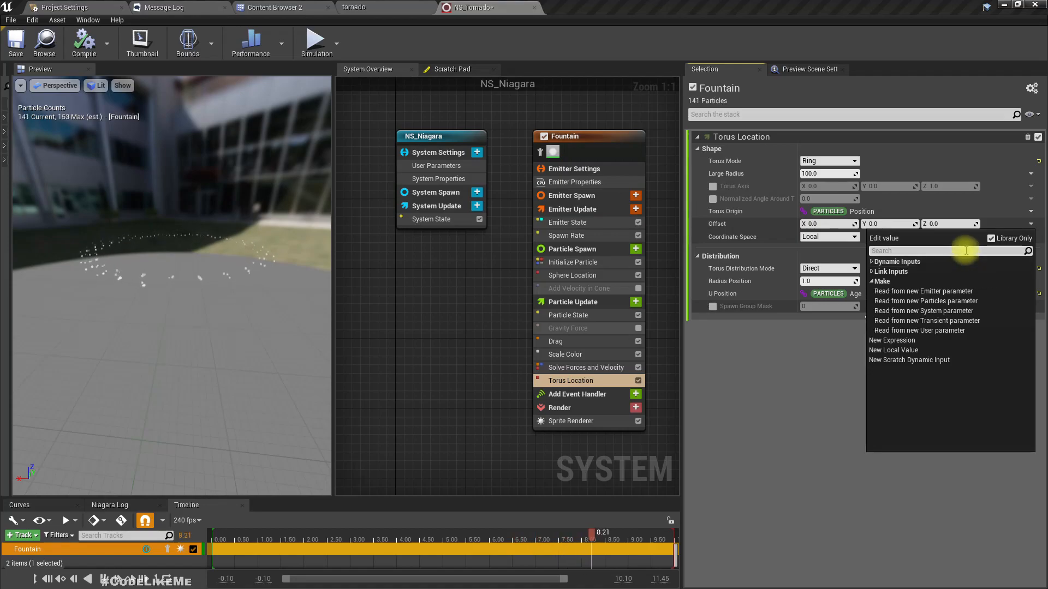
type("make")
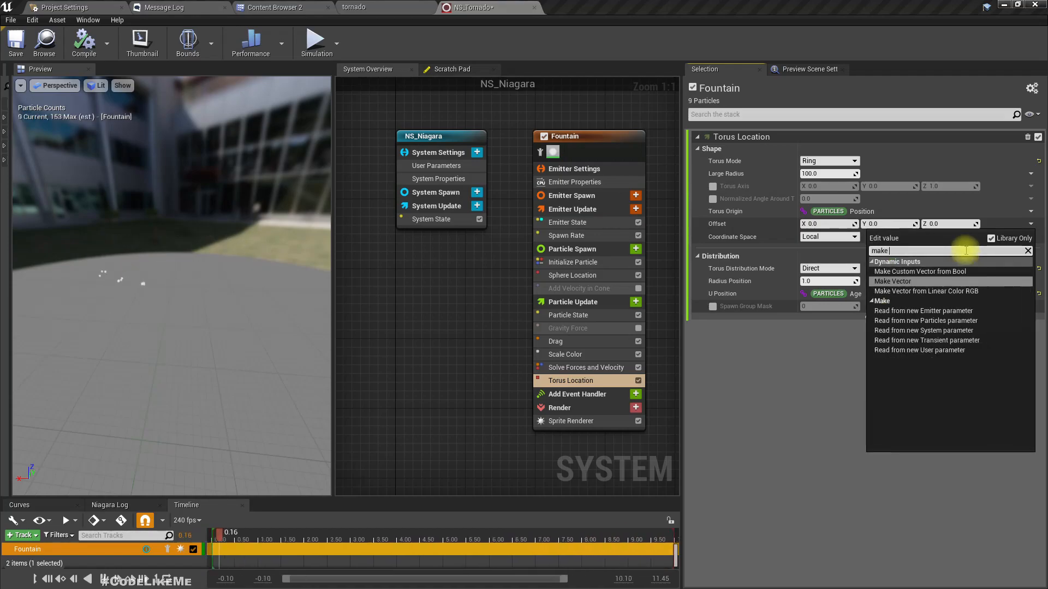
key("Return")
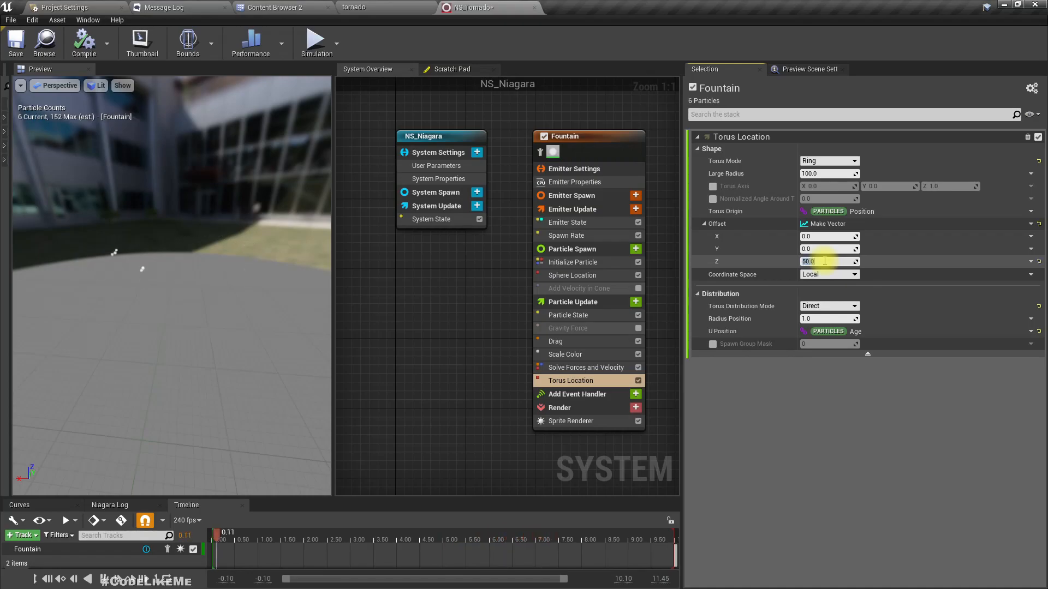
Set the Z component of the Torus Location offset vector to 10.
left_click_drag(244, 263, 355, 197)
left_click_drag(256, 218, 253, 306)
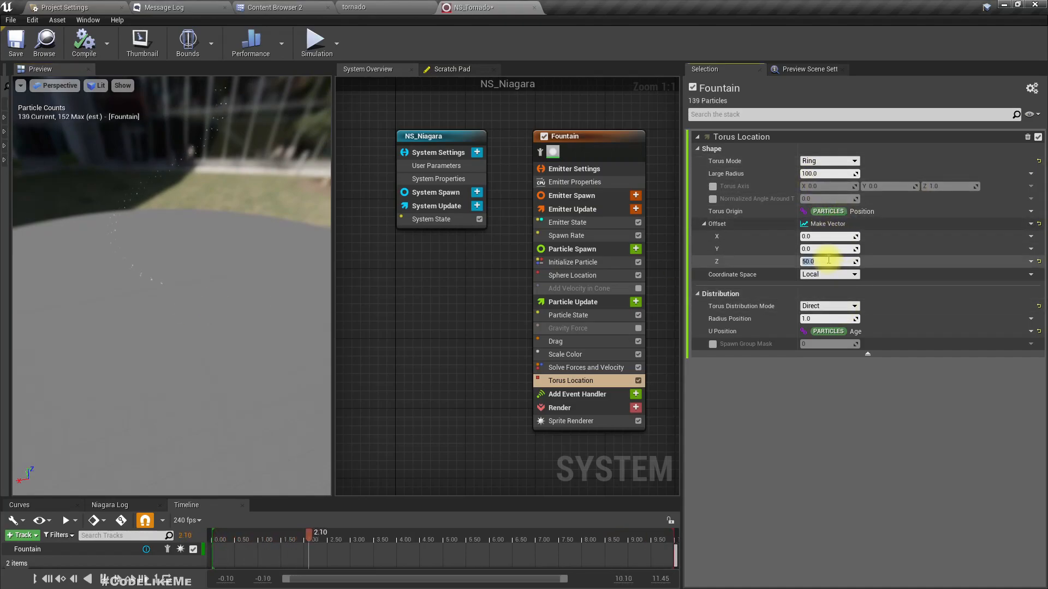
left_click_drag(212, 297, 232, 235)
mouse_move(191, 306)
left_mouse_down()
mouse_move(197, 284)
mouse_move(191, 306)
left_mouse_up()
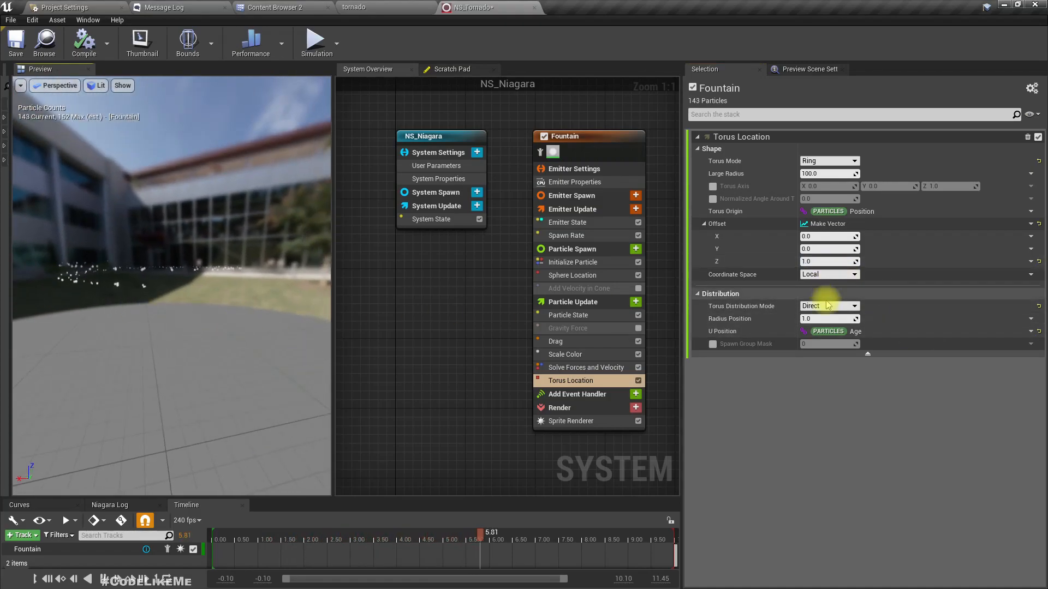
left_click(819, 260)
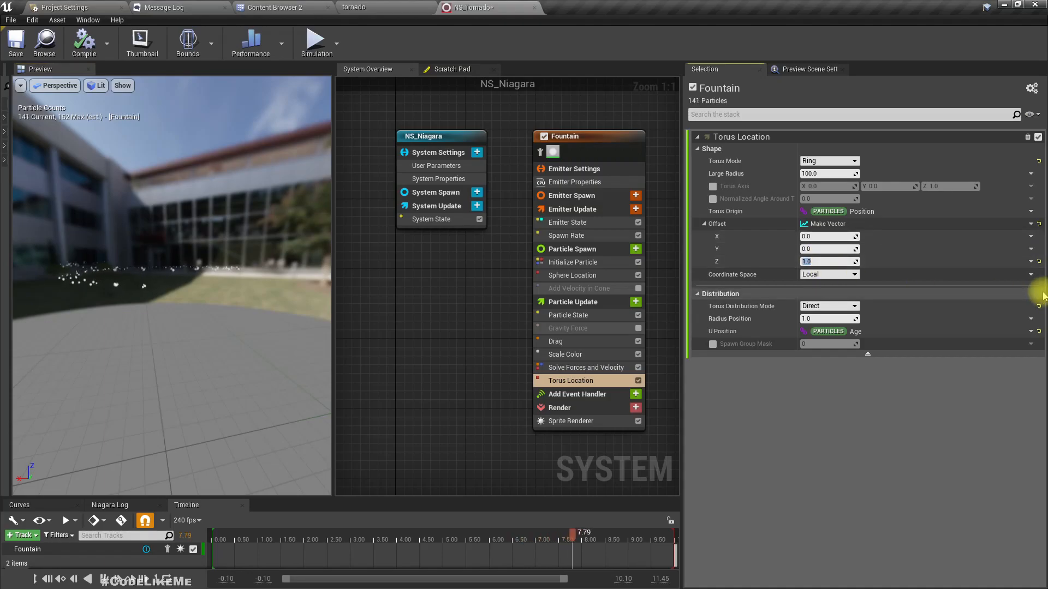
type("10")
key("Return")
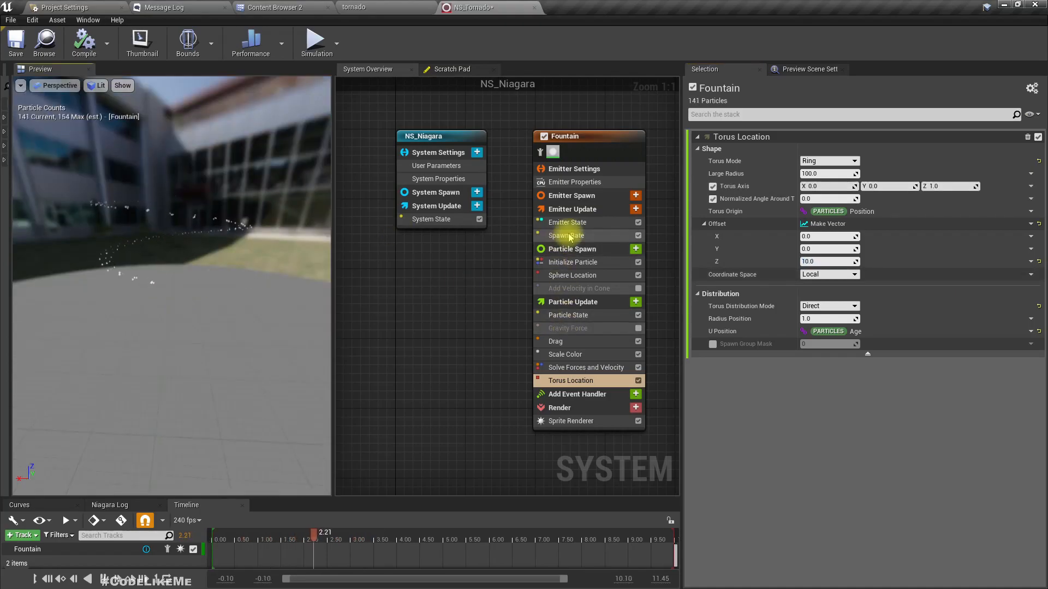
Set the Fountain emitter's Spawn Rate to 1000 and view the denser particle ring from above.
left_click(569, 237)
left_click(830, 151)
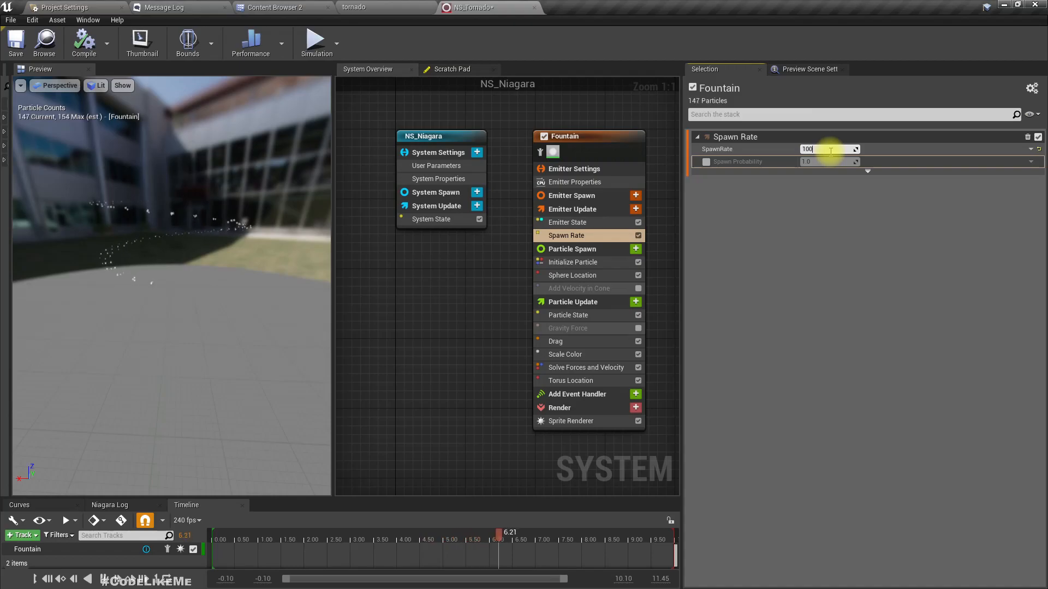
mouse_move(73, 270)
left_mouse_down()
mouse_move(73, 341)
mouse_move(73, 268)
mouse_move(73, 308)
mouse_move(73, 278)
left_mouse_up()
left_click_drag(224, 273, 224, 283)
left_click_drag(151, 236, 151, 301)
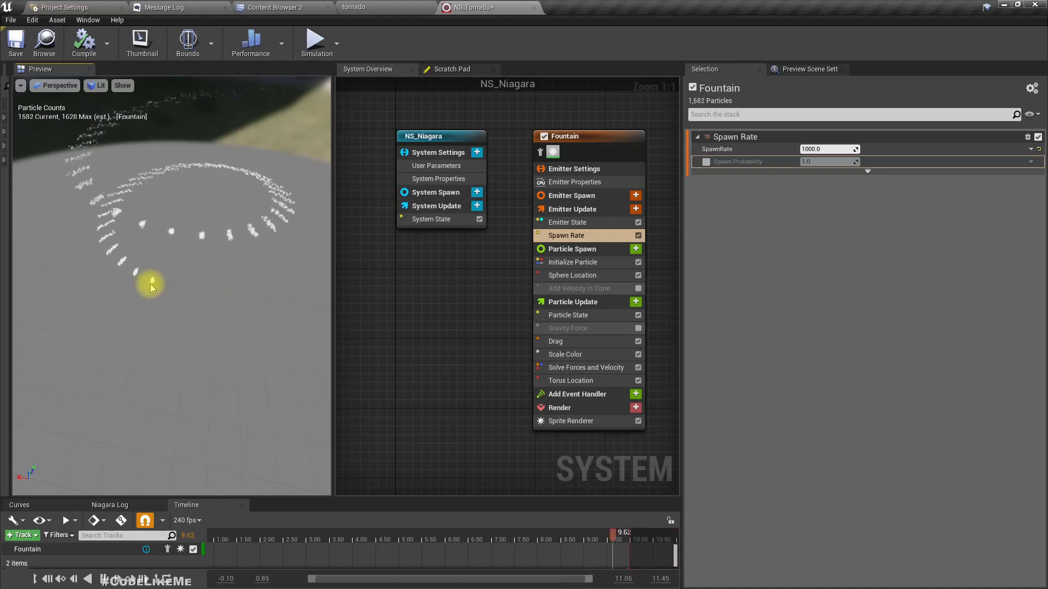
left_click_drag(155, 300, 155, 293)
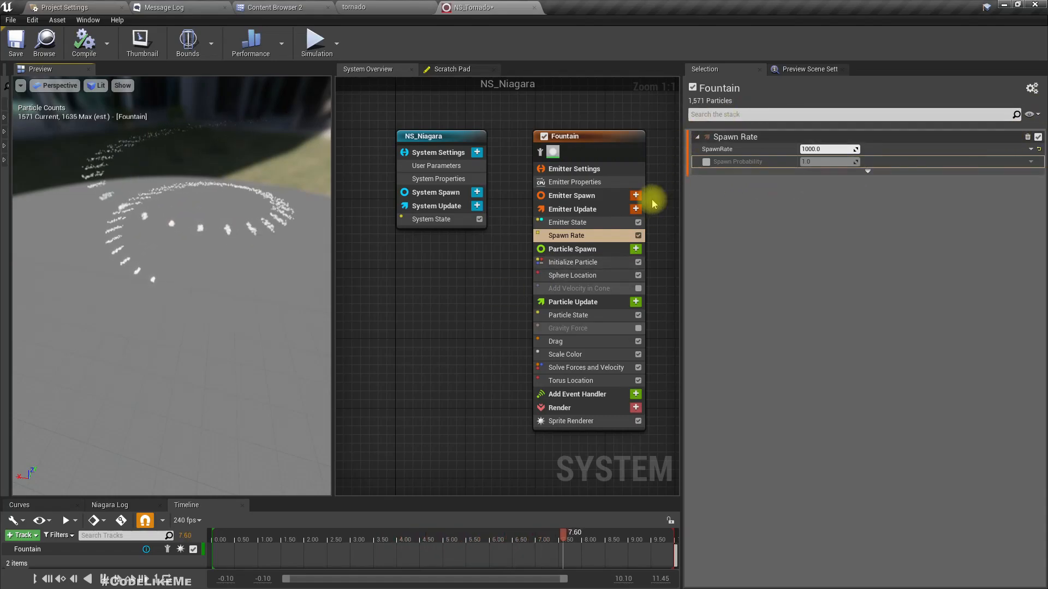
In Torus Location, toggle the Torus Axis and Normalized Angle Around Torus Axis overrides off and on, and set the angle to 0.5.
left_click(572, 381)
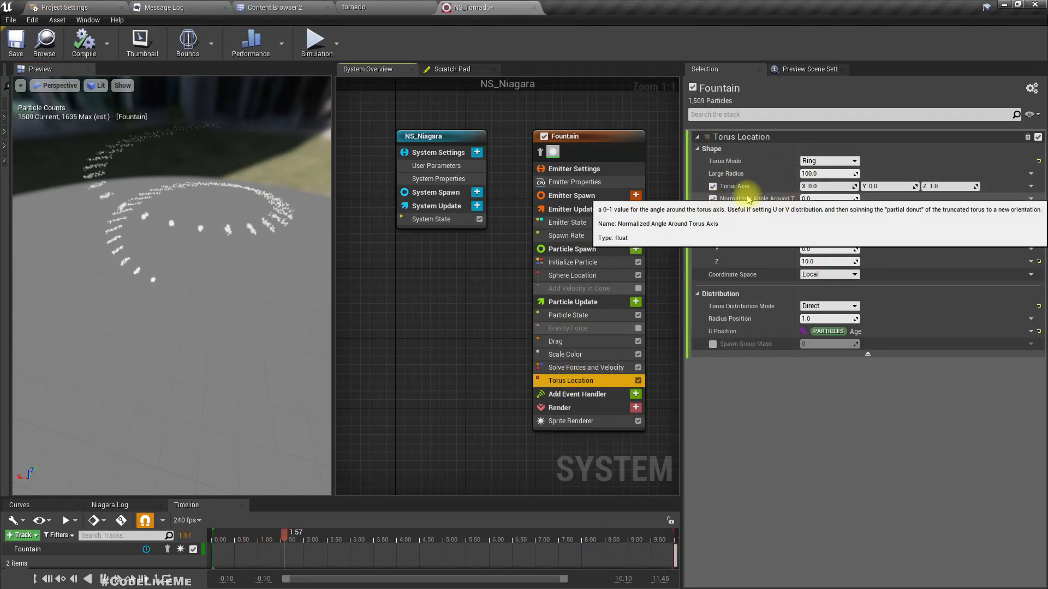
left_click(713, 200)
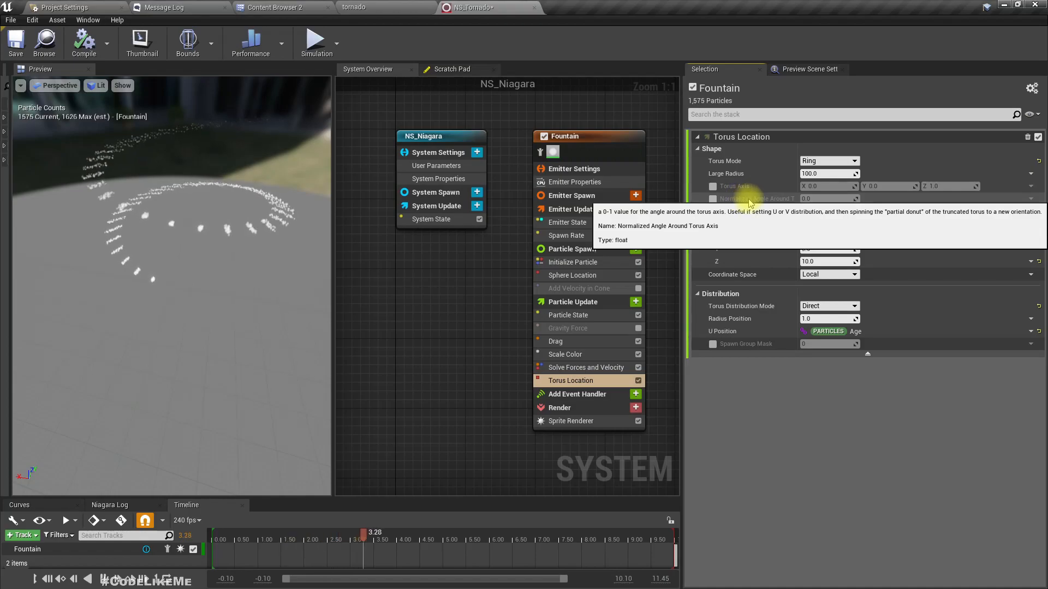
left_click_drag(800, 199, 830, 200)
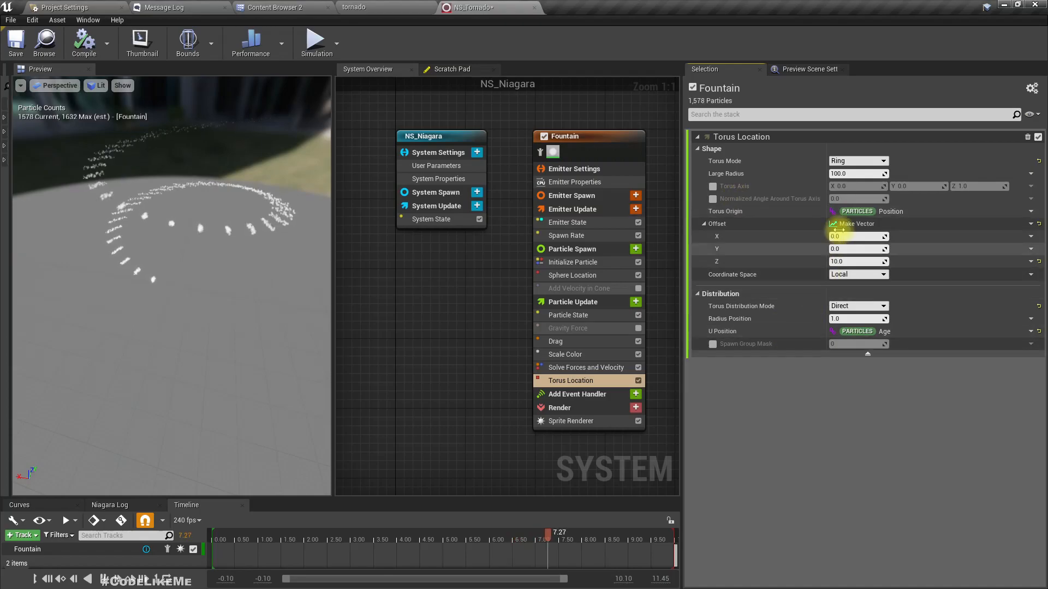
left_click(712, 199)
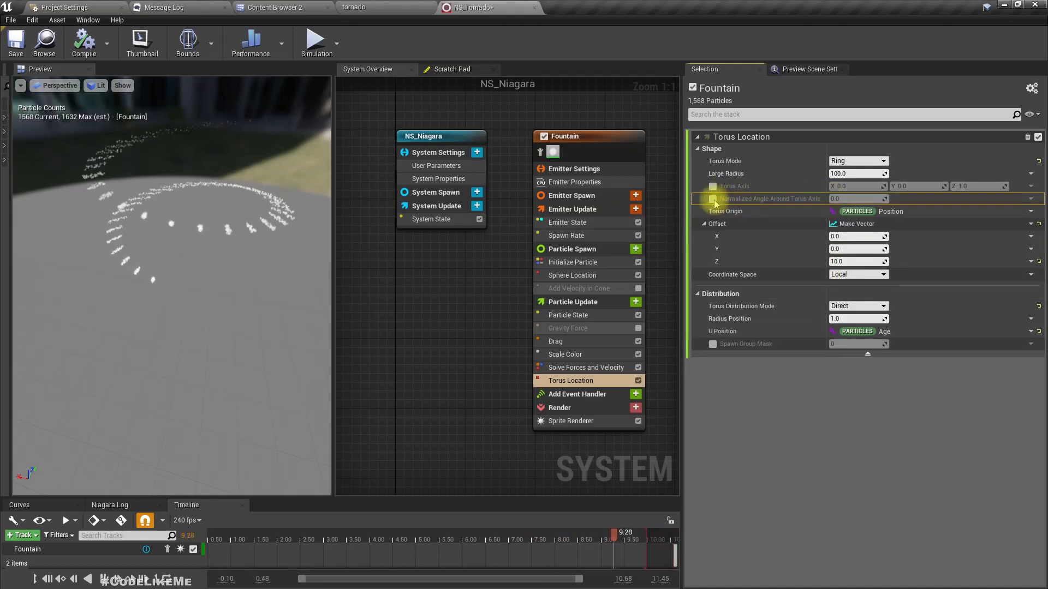
left_click(712, 186)
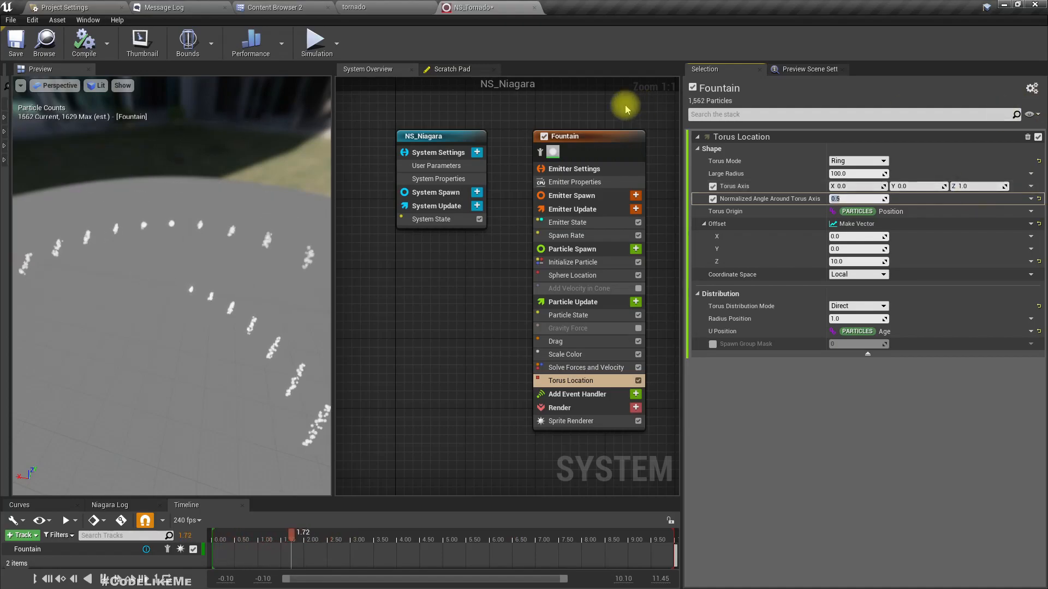
left_click_drag(210, 269, 211, 349)
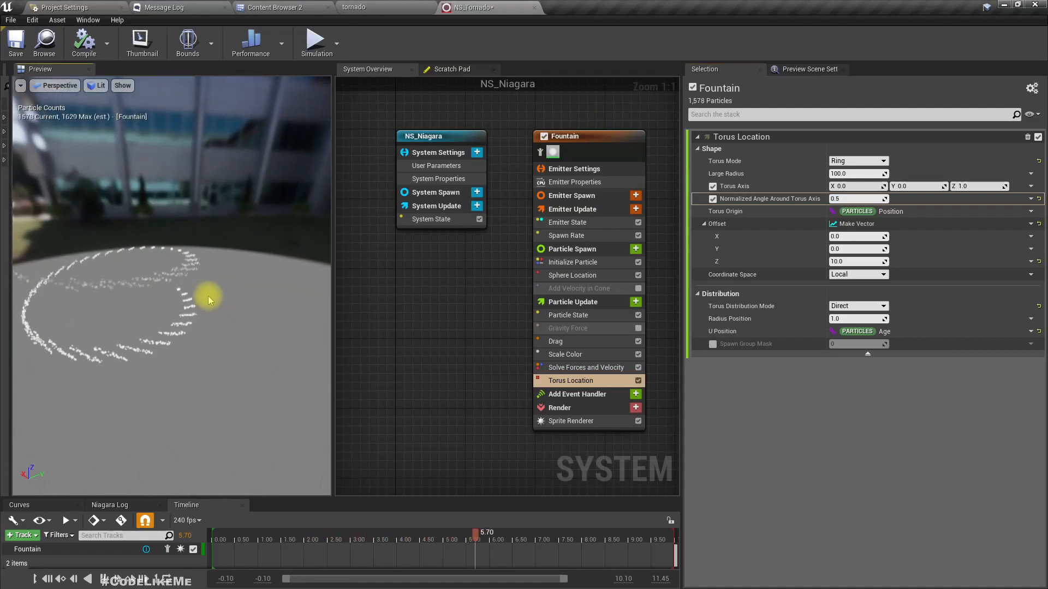
Try other values for the Normalized Angle Around Torus Axis and return it to 0.
left_click_drag(843, 199, 873, 199)
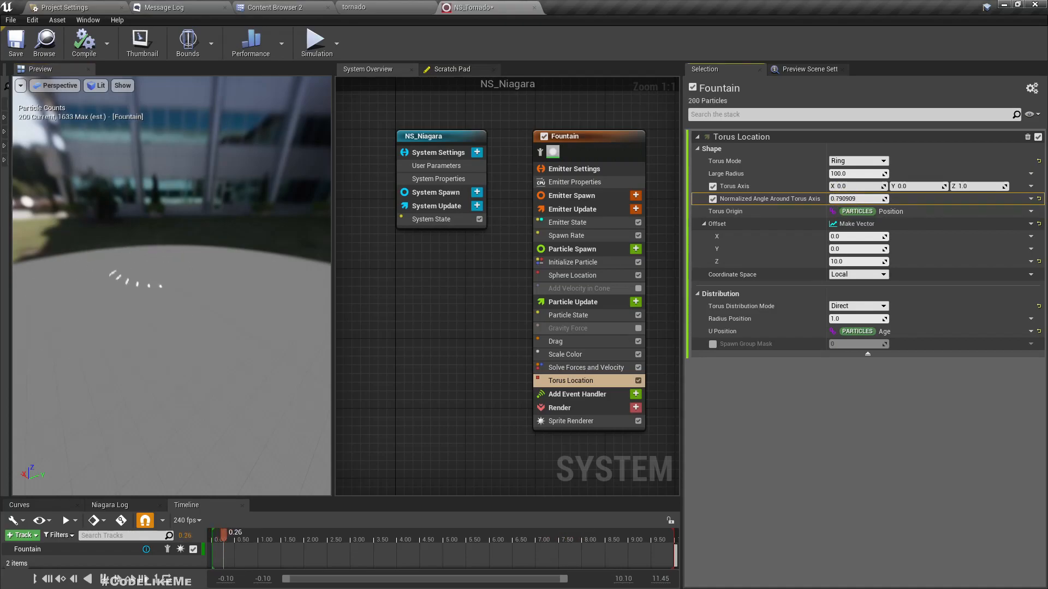
left_click(864, 199)
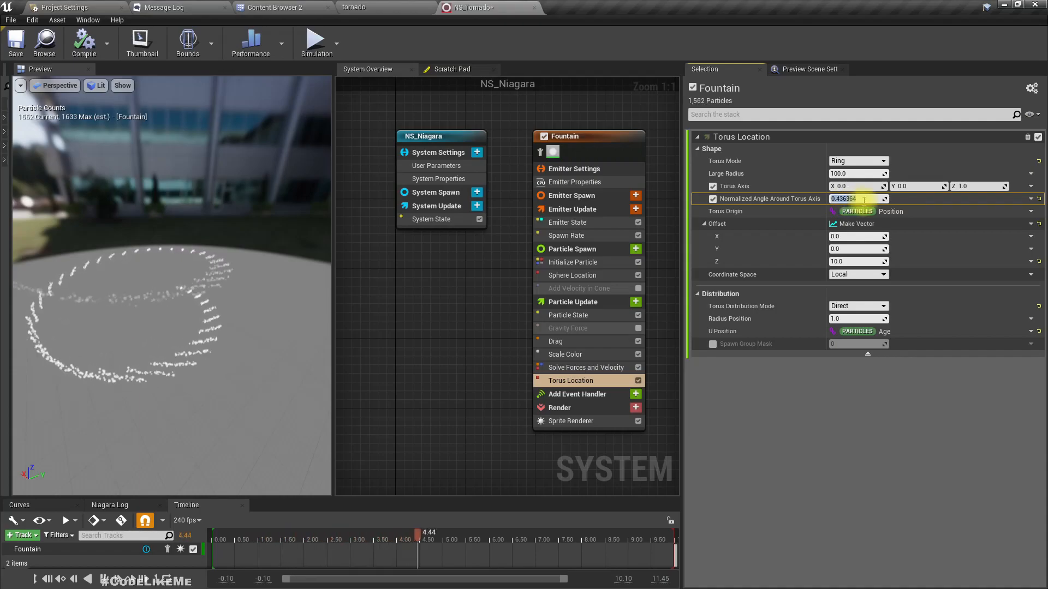
type("0")
key("Return")
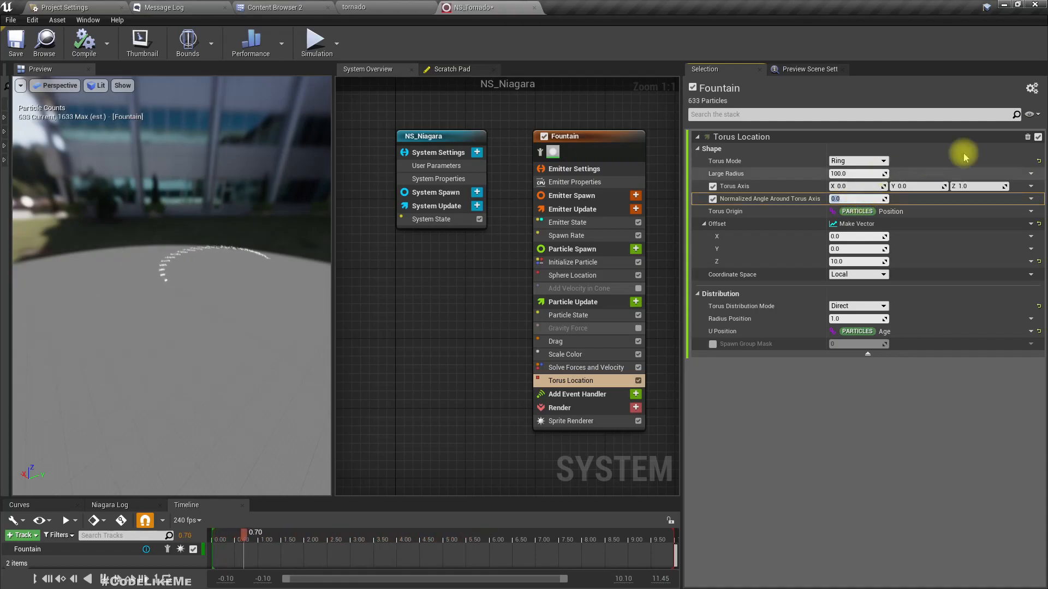
Drive the Normalized Angle Around Torus Axis with a Random Range Float dynamic input.
left_click(1030, 199)
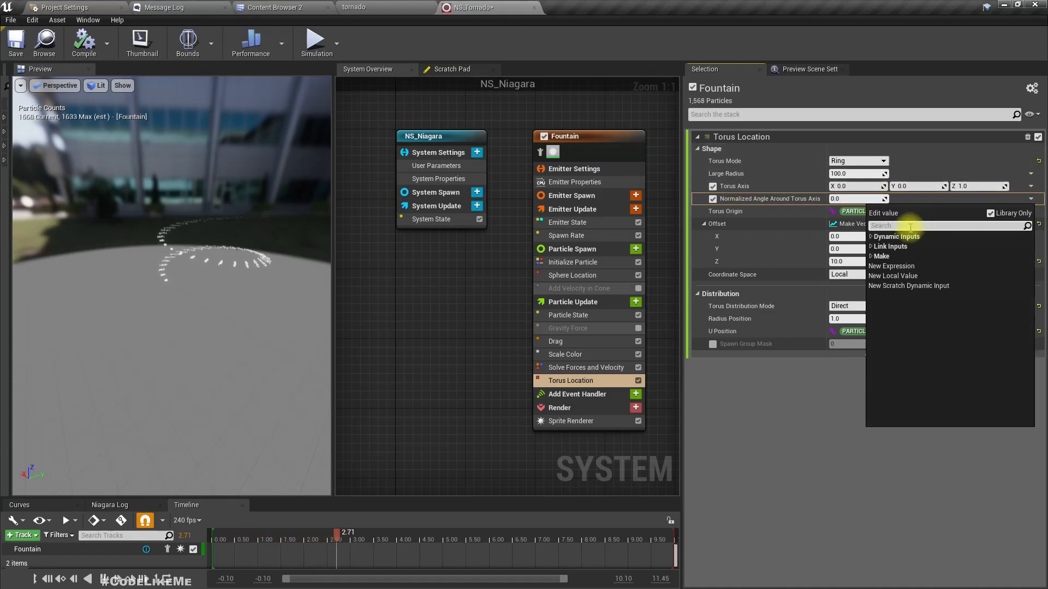
type("random f")
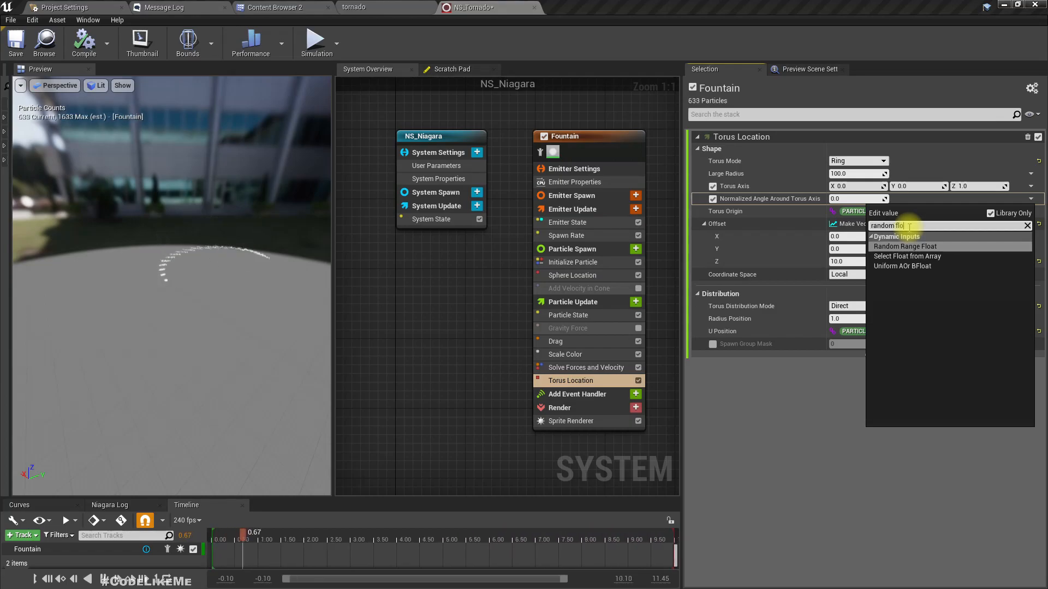
type("lo")
key("Return")
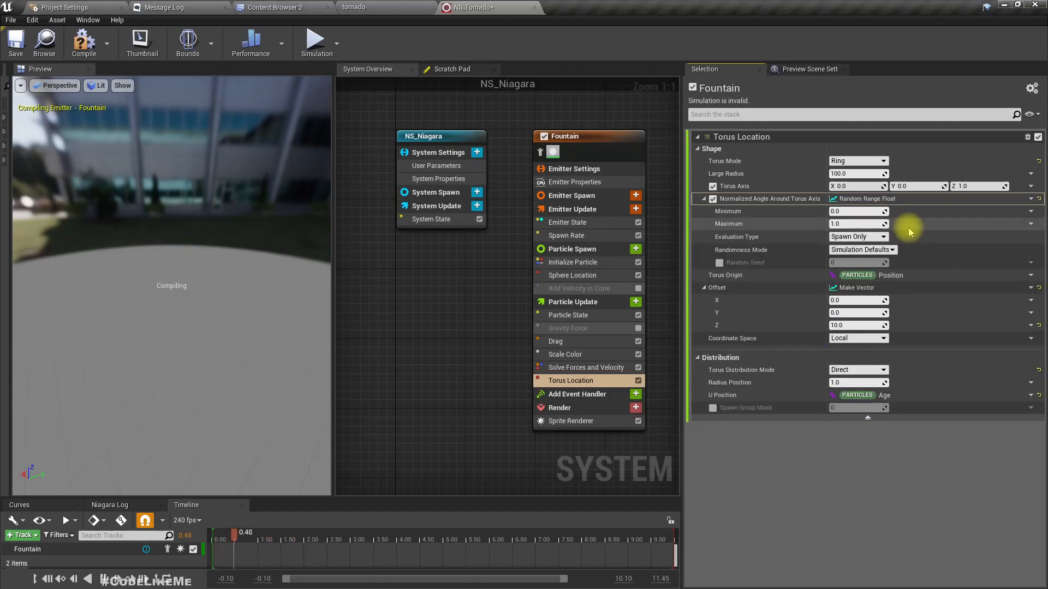
mouse_move(143, 400)
left_mouse_down()
mouse_move(164, 349)
mouse_move(210, 382)
mouse_move(230, 355)
mouse_move(246, 362)
mouse_move(262, 404)
mouse_move(289, 382)
mouse_move(150, 385)
left_mouse_up()
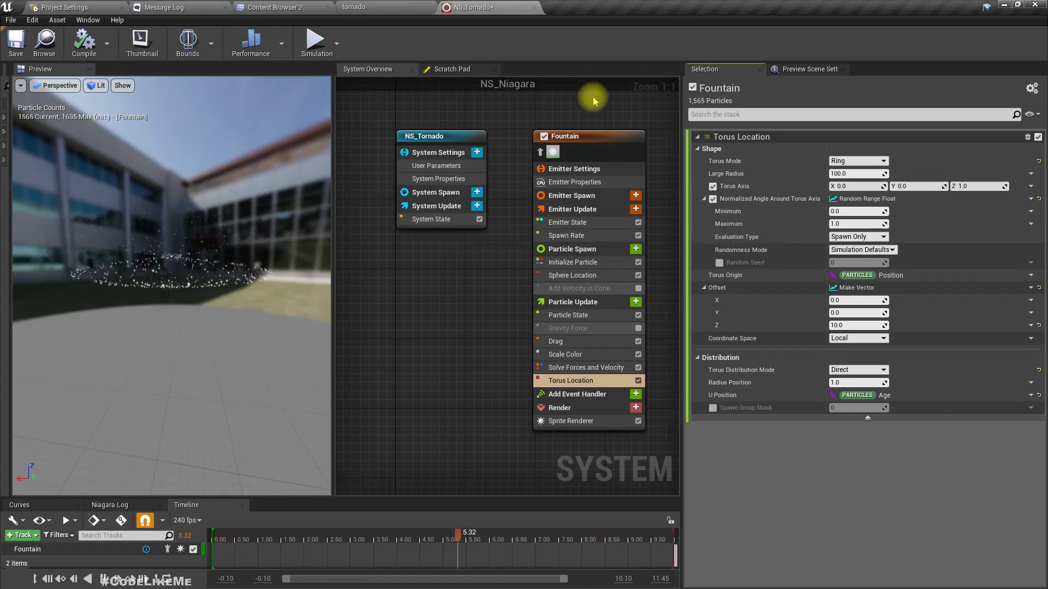
Drive the Torus Location module's Large Radius with a Float from Curve dynamic input.
left_click(1030, 176)
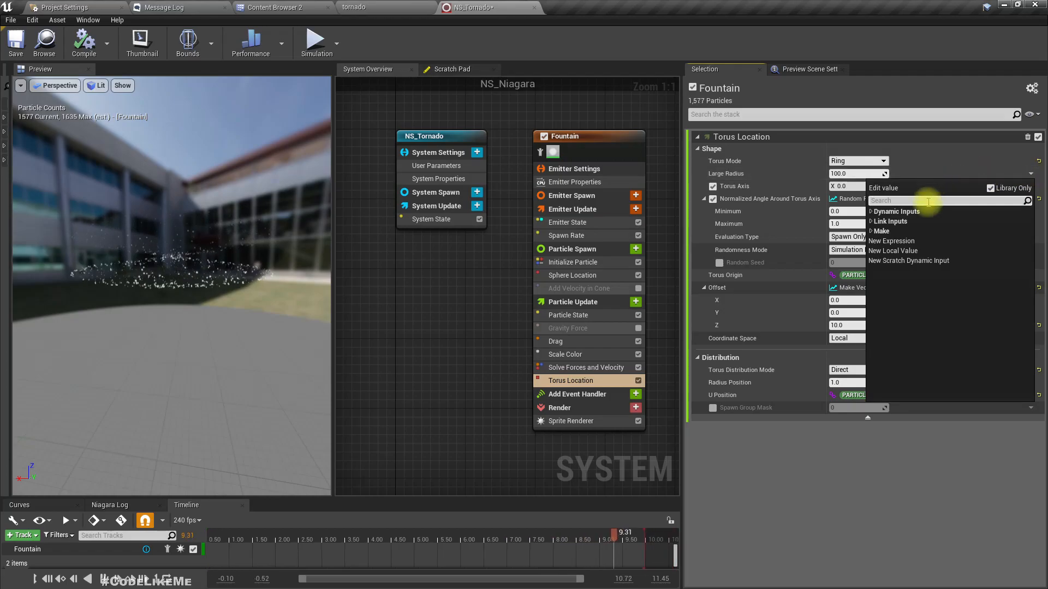
type("curv")
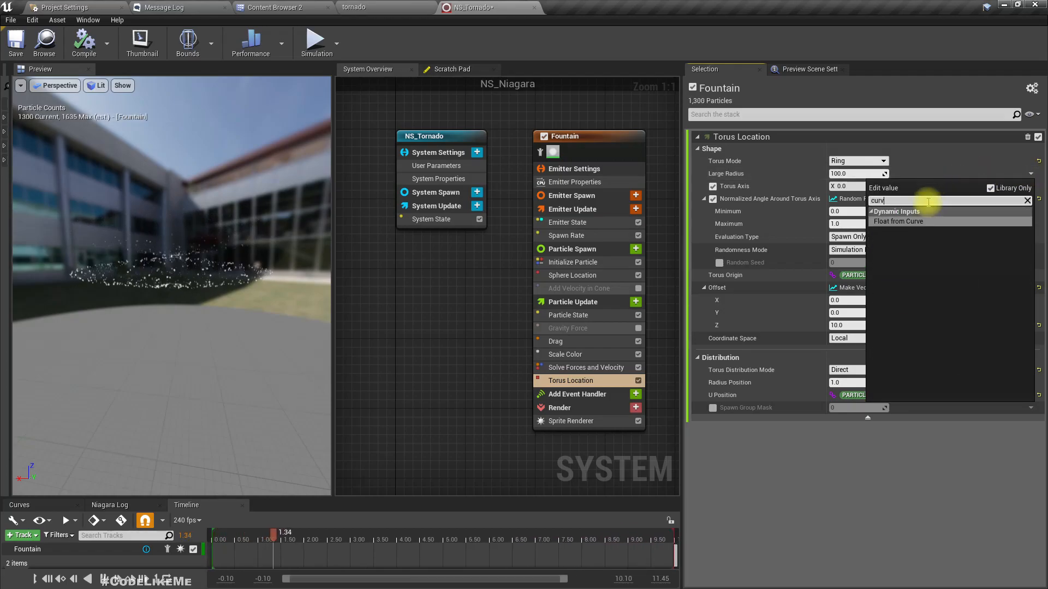
key("Return")
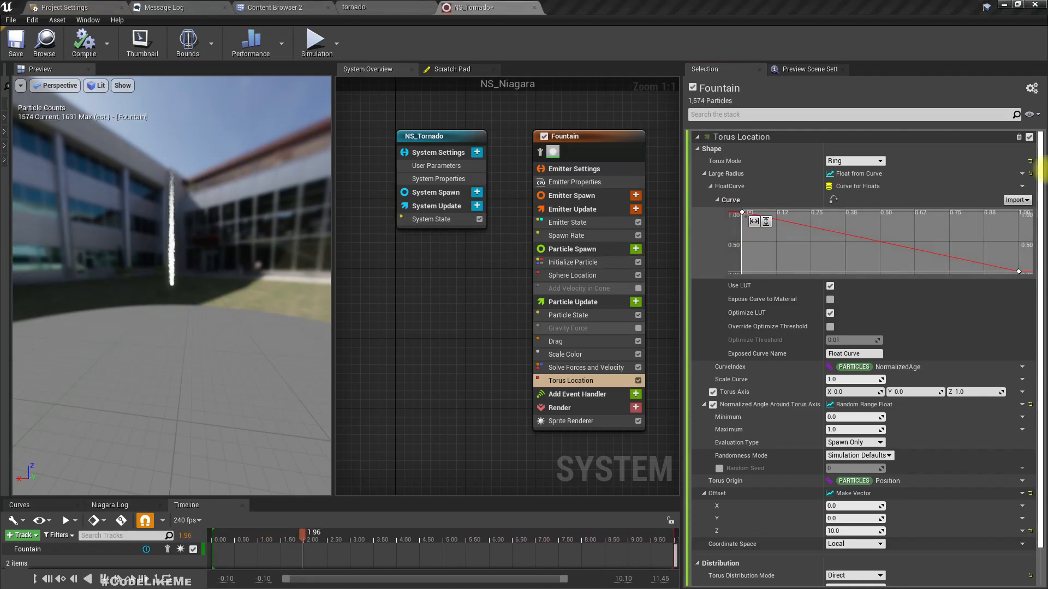
Set the Large Radius curve's end key at time 1.0 to a value of 2.
scroll(922, 273, "down", 2)
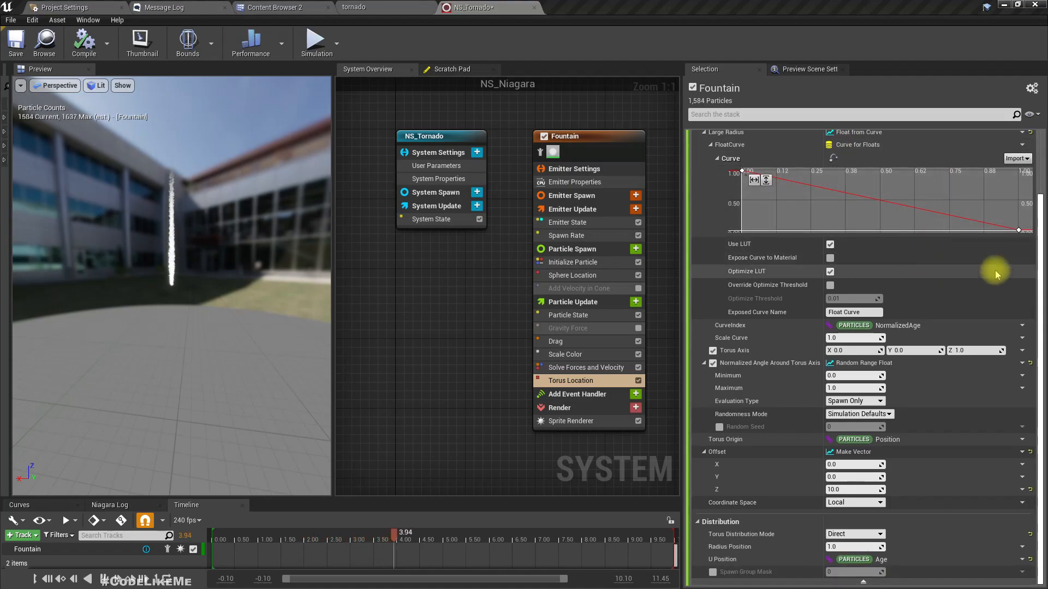
scroll(994, 270, "up", 2)
left_click(1018, 273)
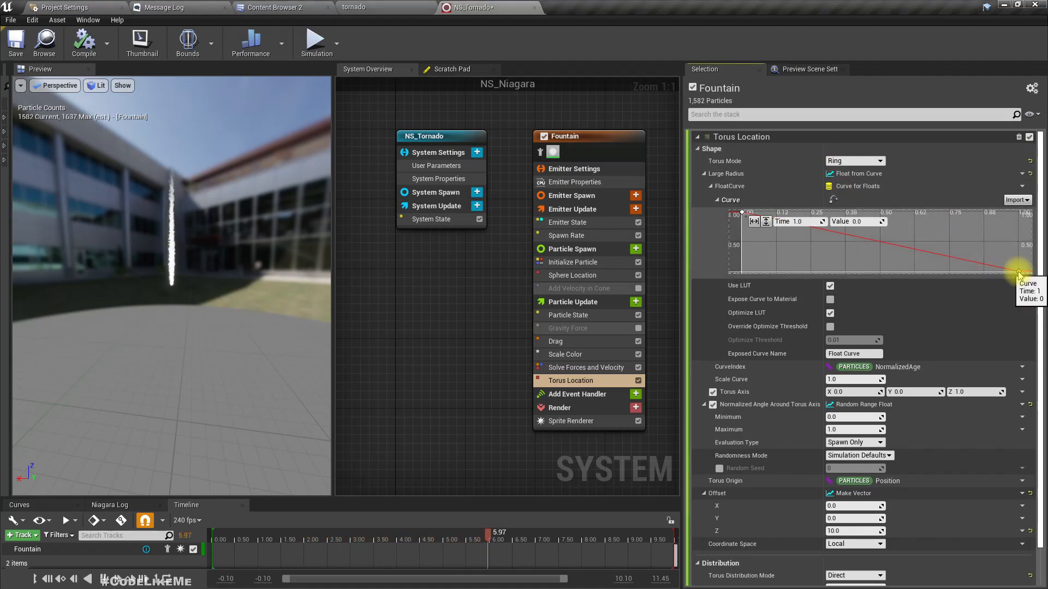
right_click(1019, 273)
left_click(856, 222)
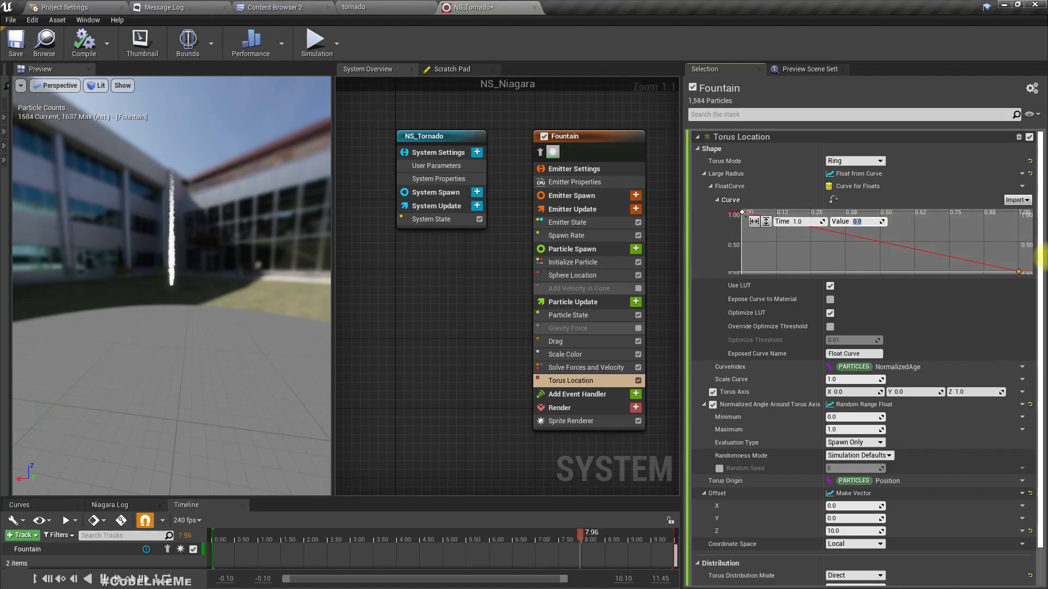
type("2")
key("Return")
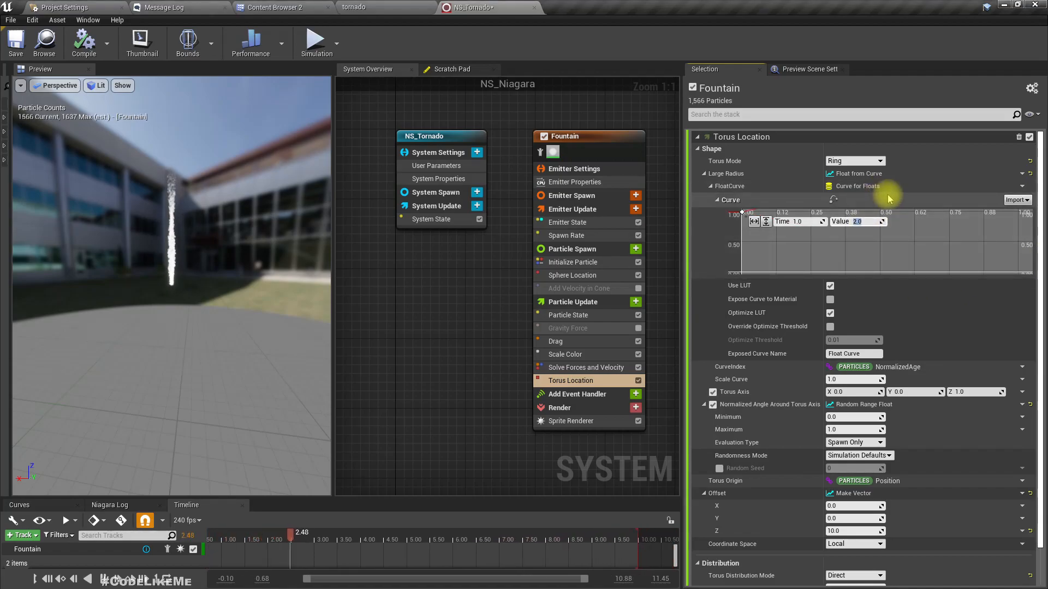
Fit the Large Radius curve in its graph and set the end key's value to 3.
scroll(896, 218, "down", 1)
left_click(766, 205)
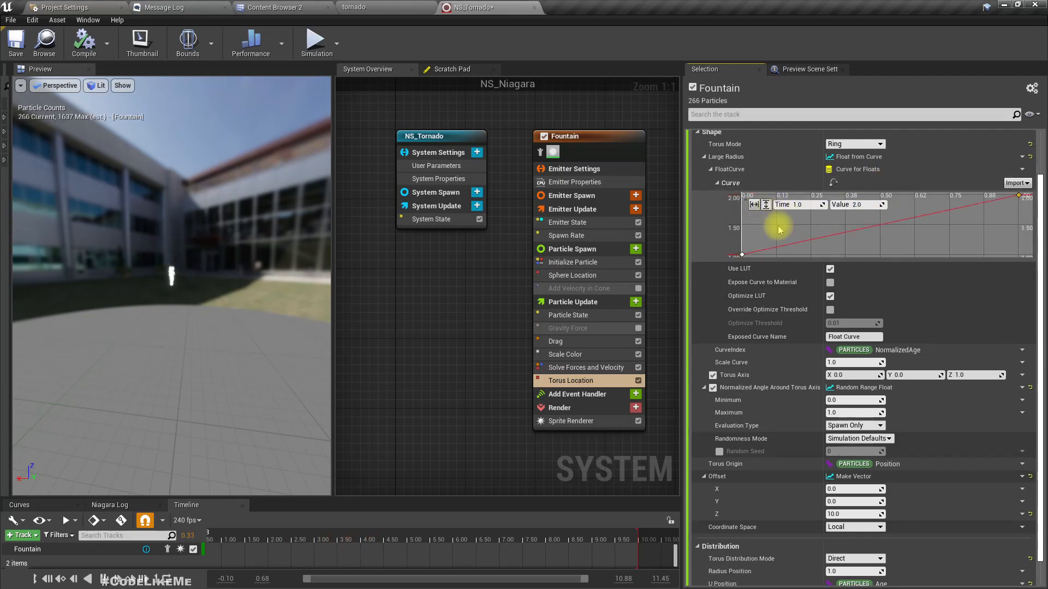
left_click(816, 222)
scroll(906, 232, "down", 5)
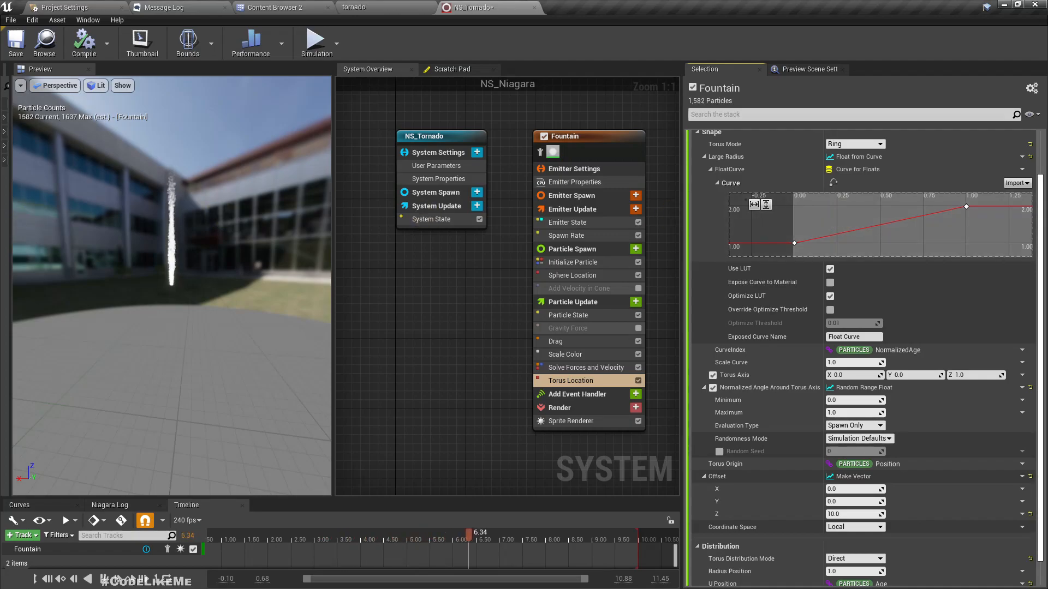
left_click(967, 208)
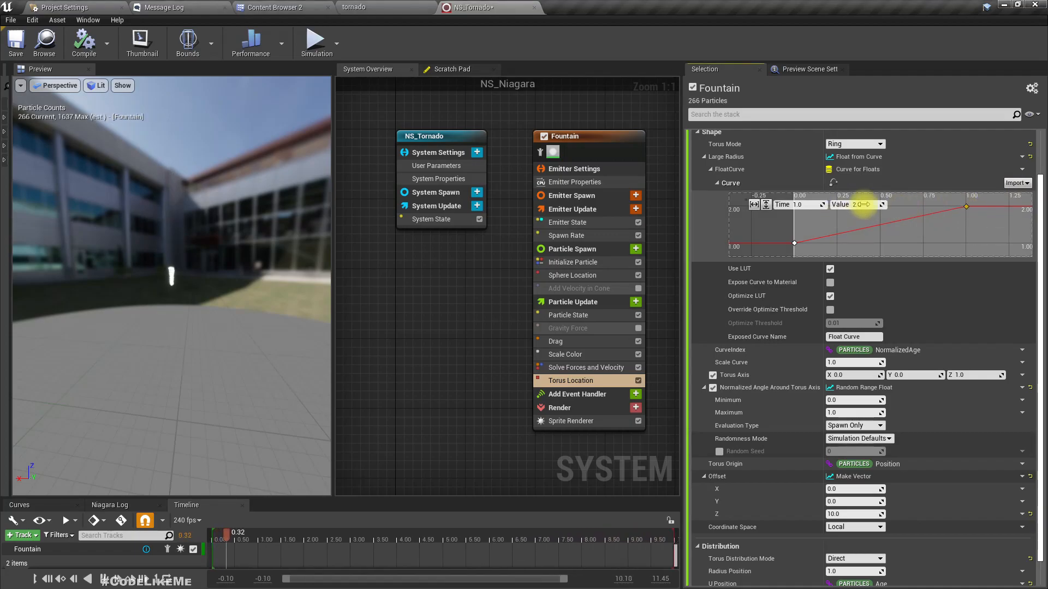
type("3")
key("Return")
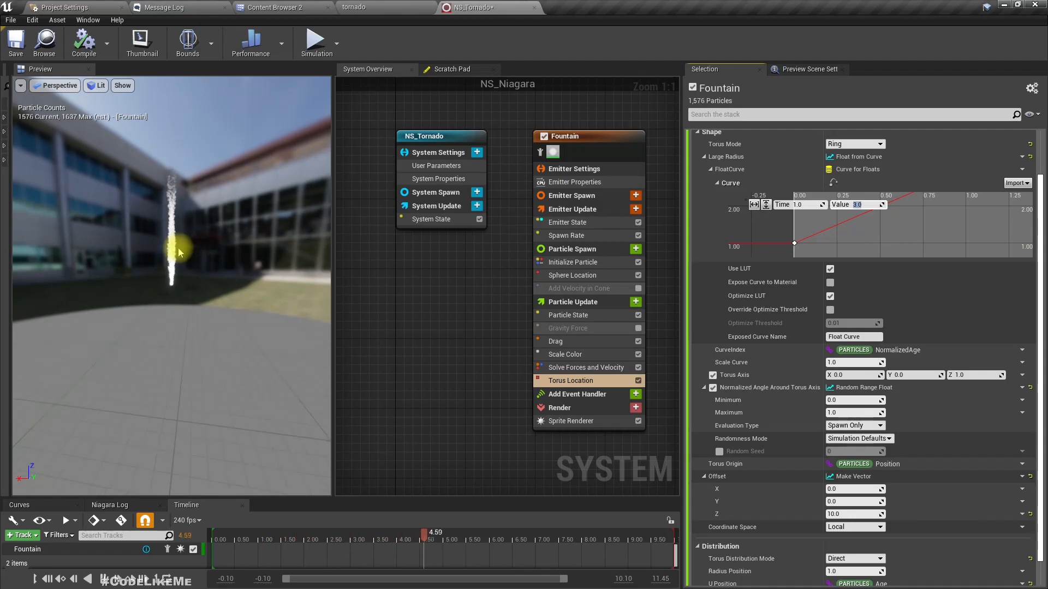
Try a Scale Curve of 10 for the Large Radius curve and settle on 5.
left_click(854, 362)
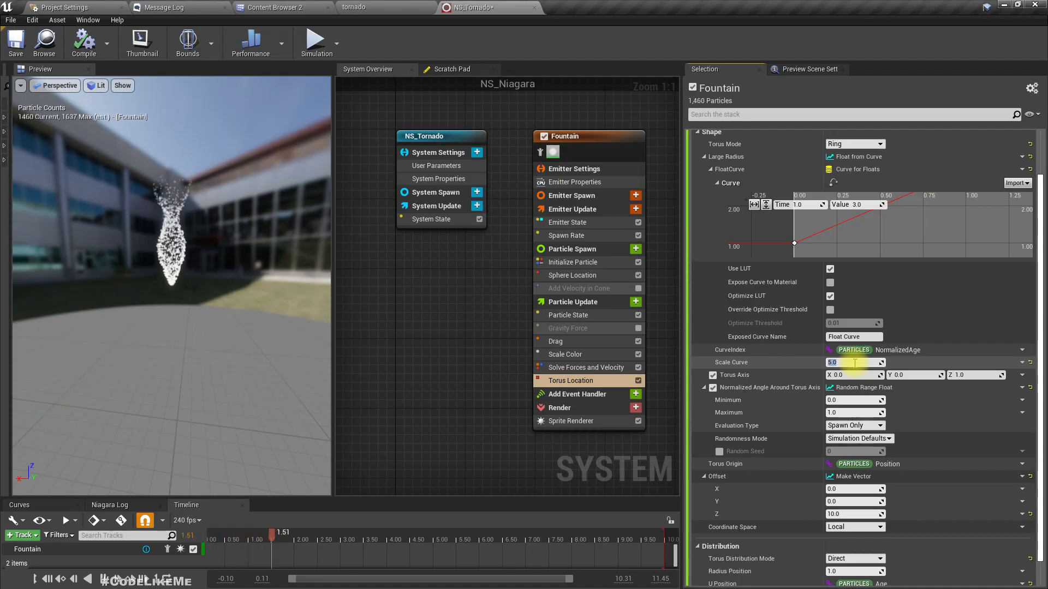
key("Return")
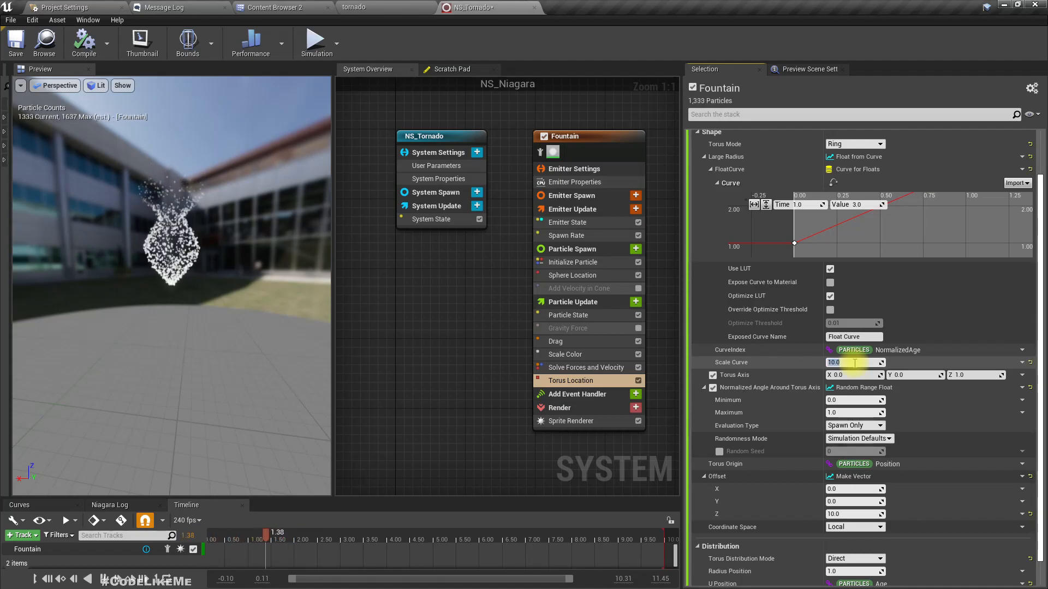
type("5")
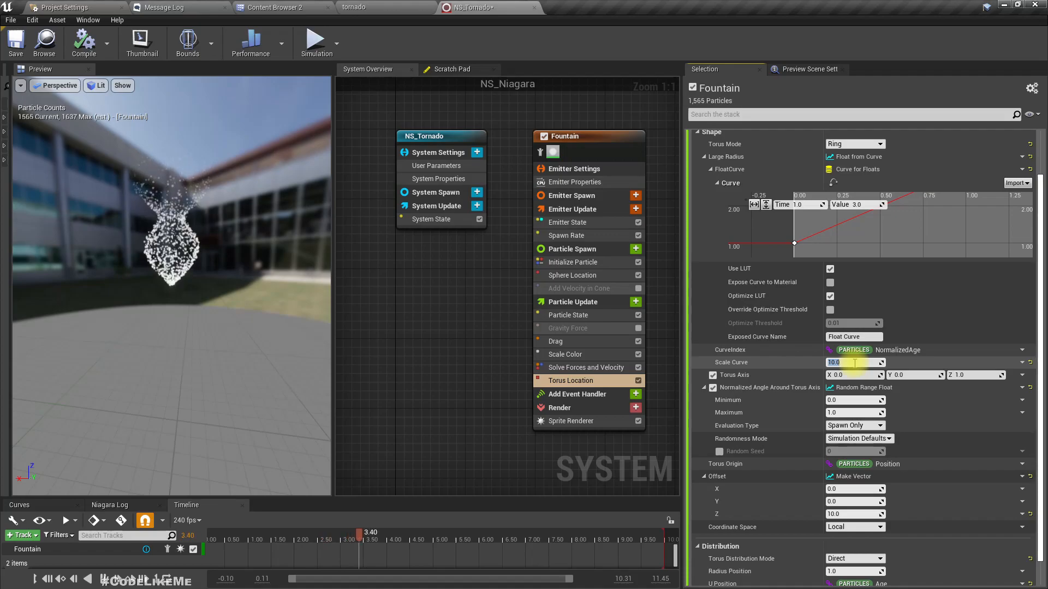
key("Return")
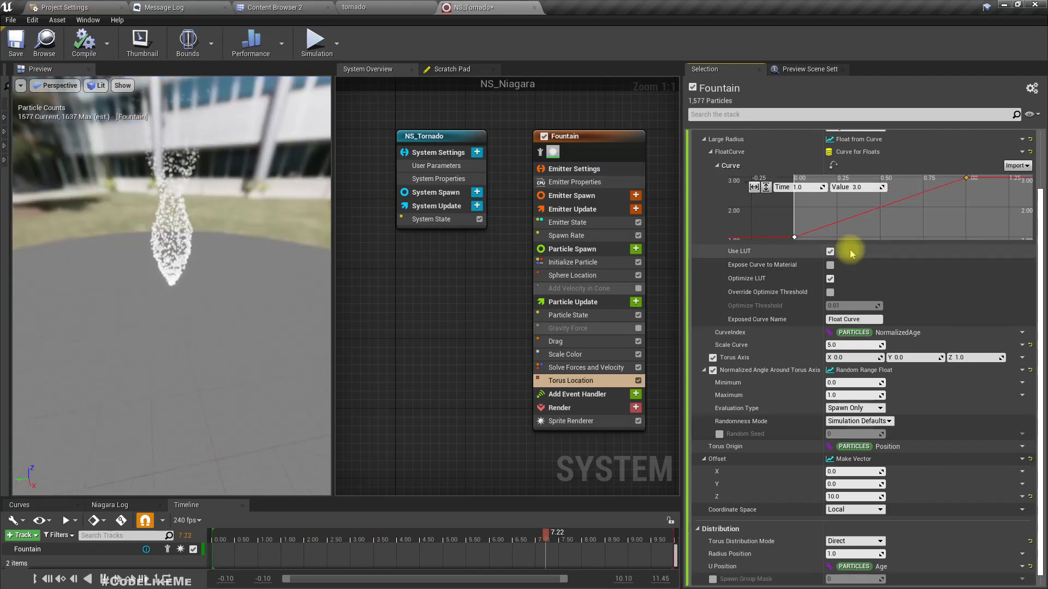
Set both Large Radius curve keys to Auto interpolation and move the end key to about time 0.74, value 3.05.
right_click(966, 181)
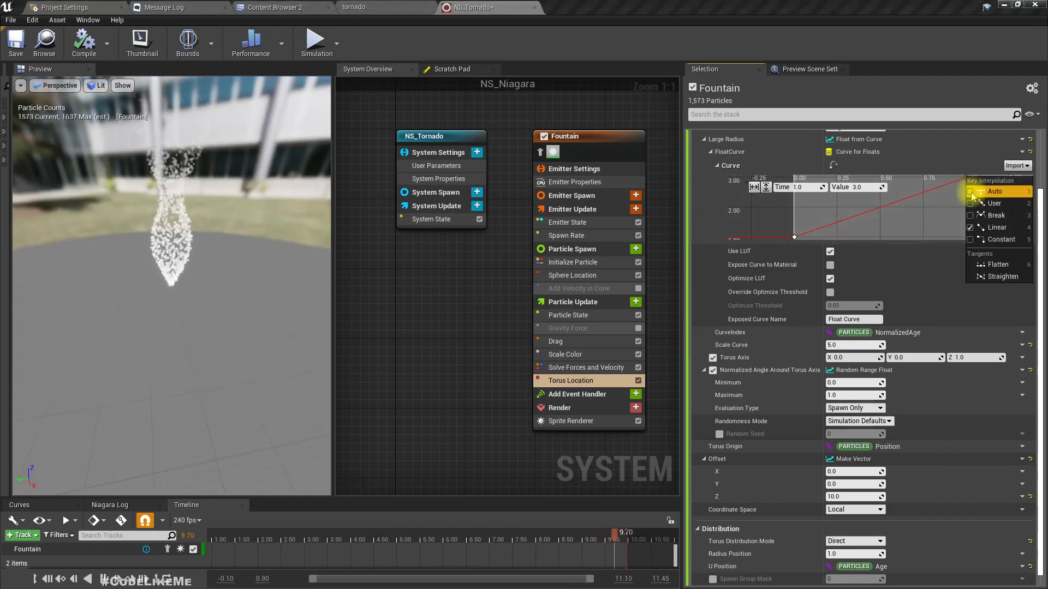
right_click(794, 238)
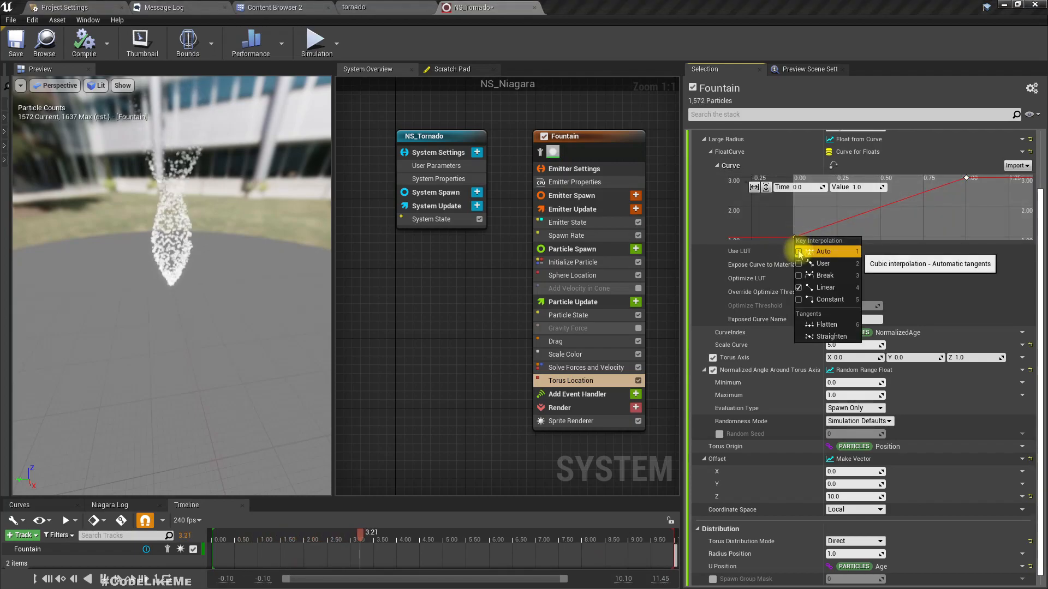
left_click(821, 251)
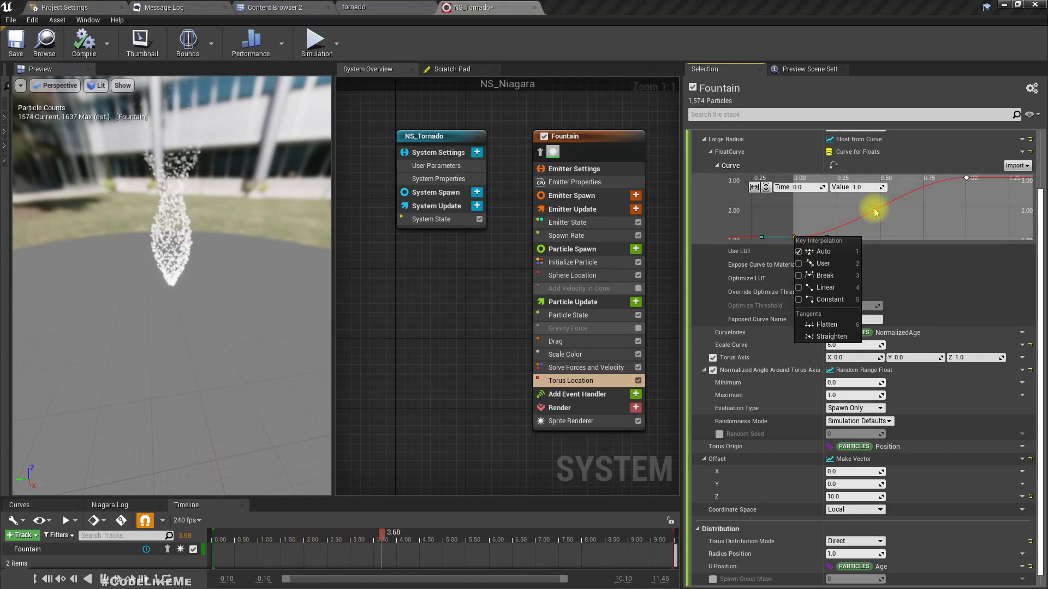
left_click(966, 180)
left_click_drag(966, 180, 922, 180)
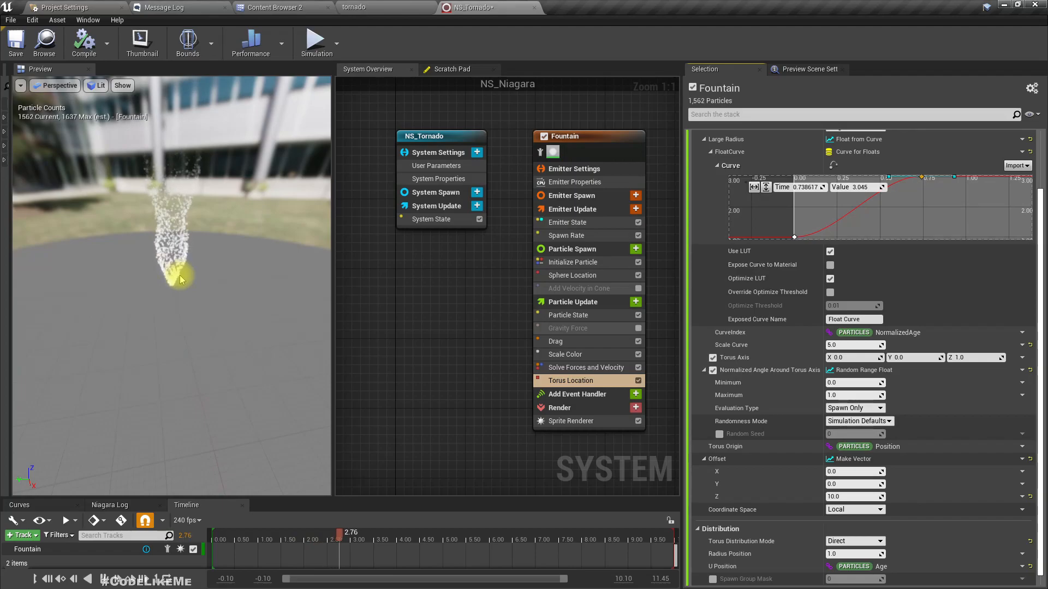
Move the Large Radius curve's end key to about time 0.61, value 3.08.
mouse_move(923, 179)
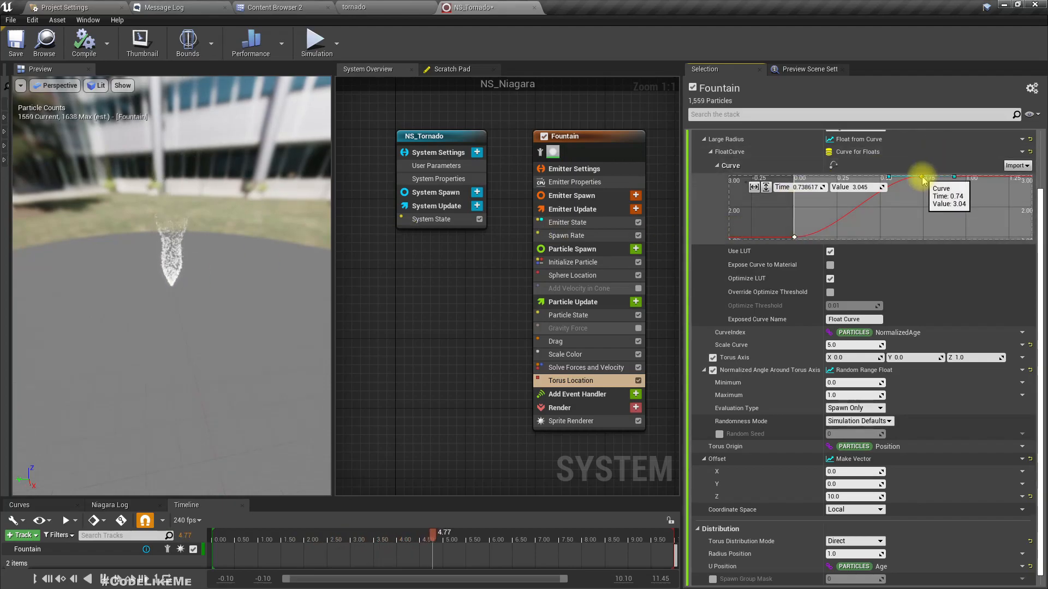
left_click_drag(923, 179, 900, 176)
left_click_drag(191, 242, 64, 249)
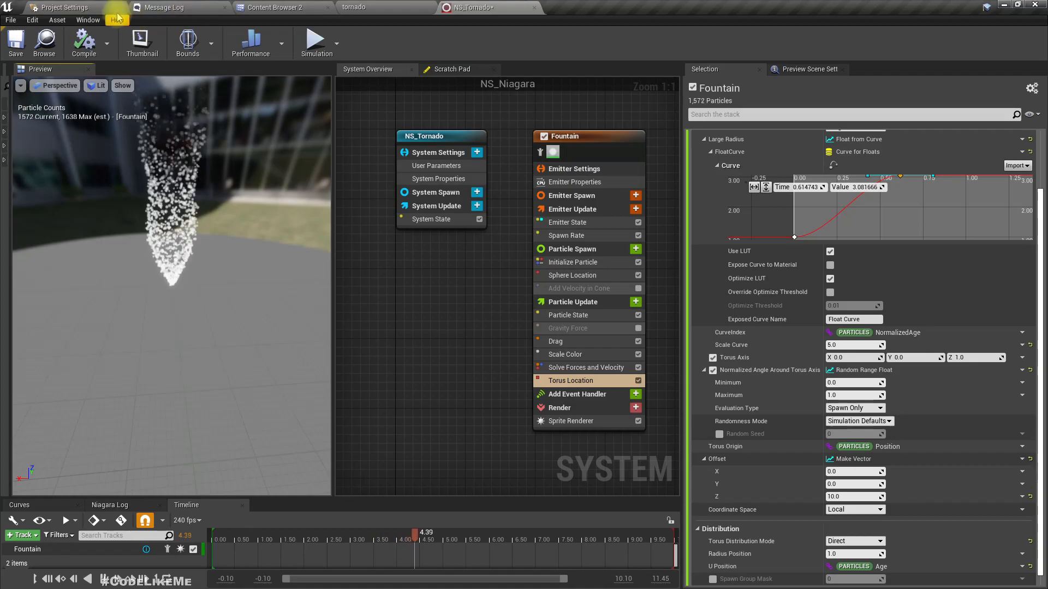
Locate the NS_Tornado asset in the FX folder, place it on the floor of the tornado level and view it.
left_click(39, 50)
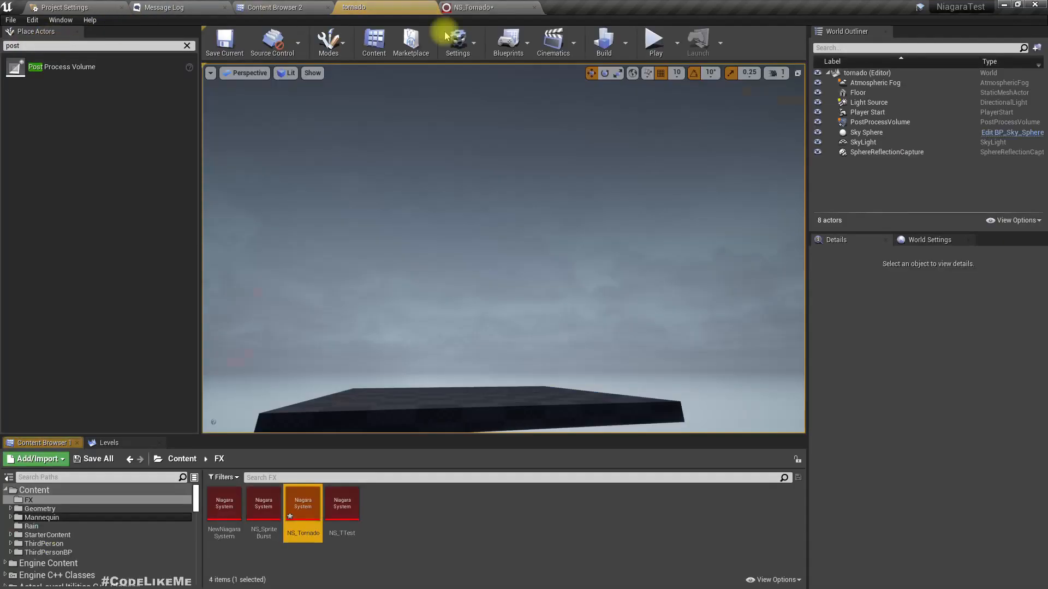
left_click_drag(297, 498, 429, 397)
left_click(583, 232)
right_click_drag(567, 269, 568, 291)
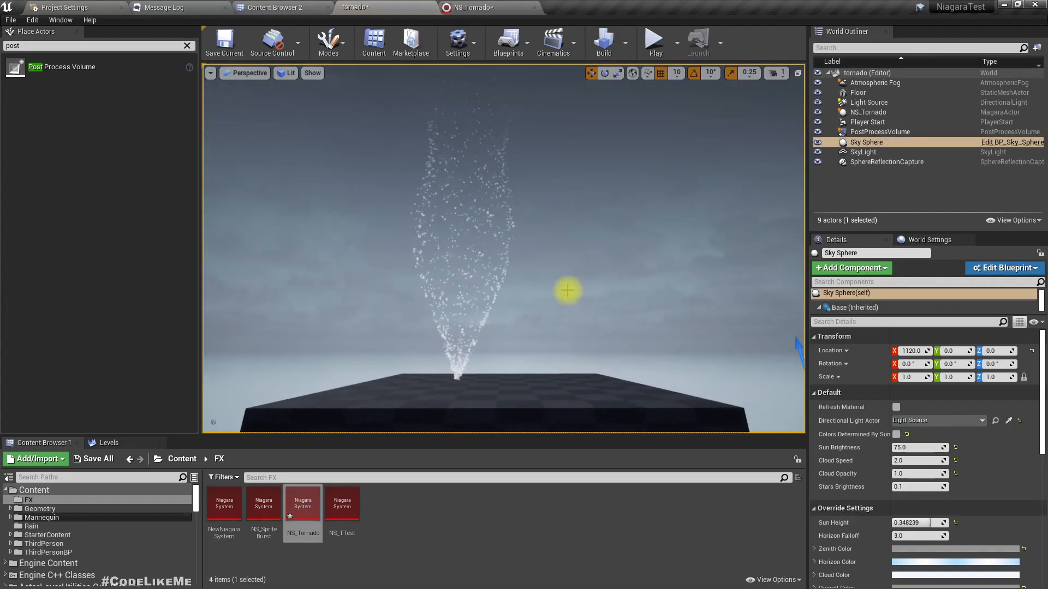
right_click_drag(568, 293, 589, 322)
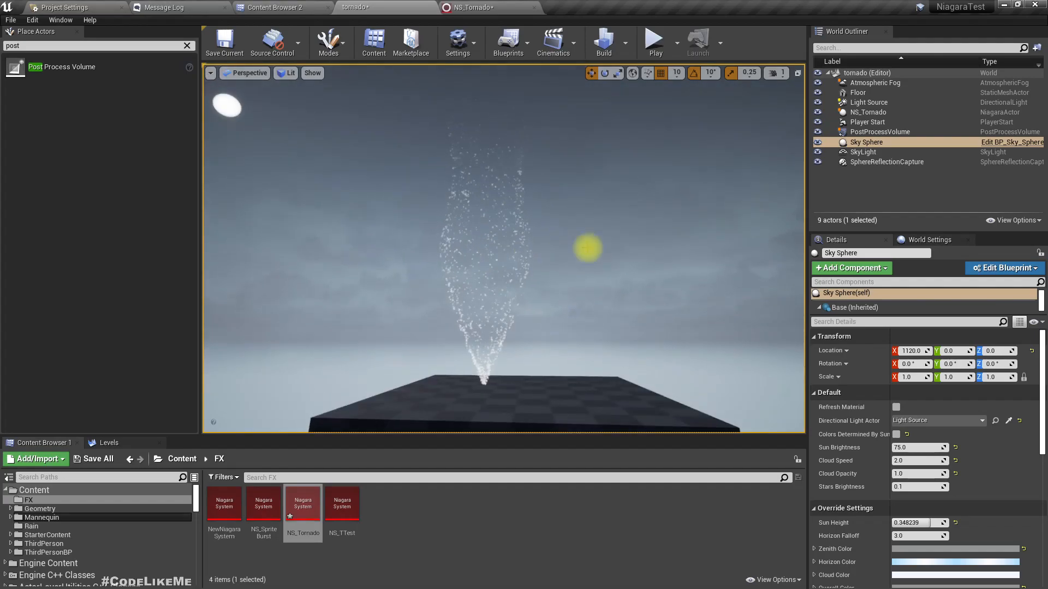
Add a Scale Sprite Size module to Particle Update of the Fountain emitter in NS_Tornado.
left_click(472, 8)
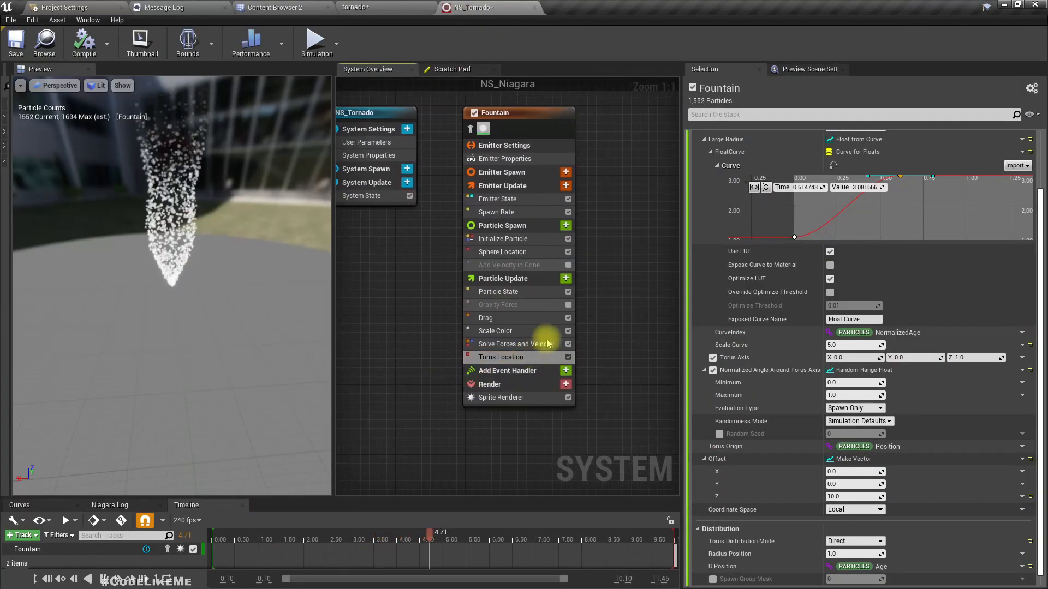
left_click(565, 278)
type("scale")
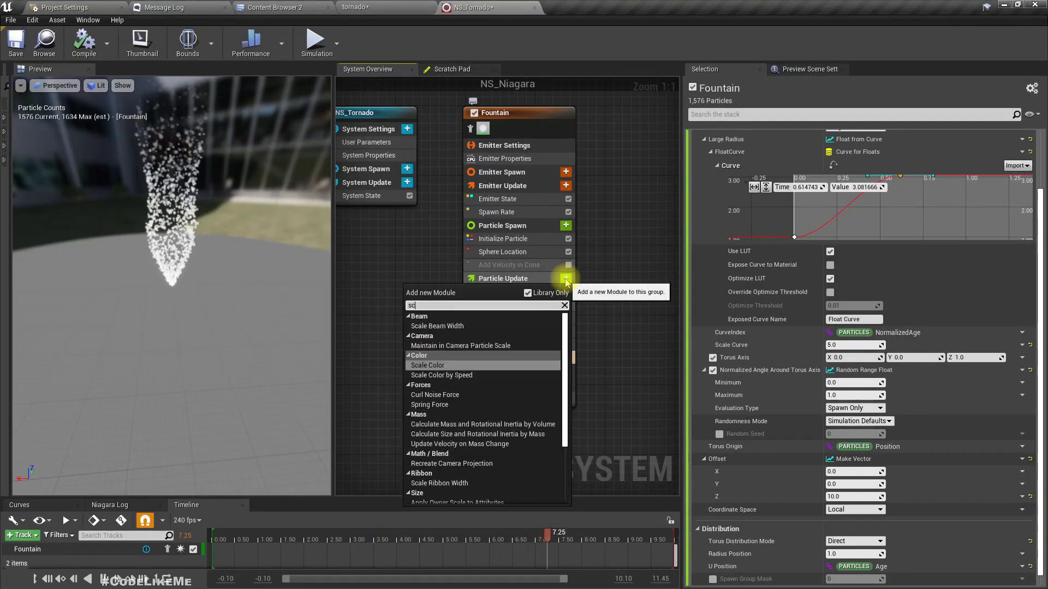
key("Down")
key("Down")
key("Down")
key("Down")
key("Down")
key("Down")
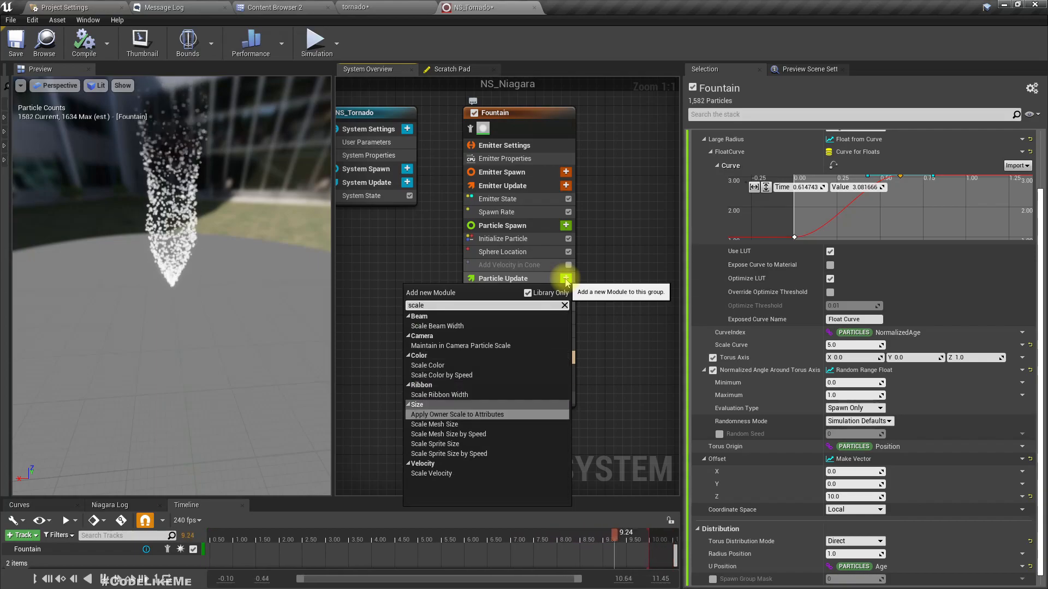
key("Return")
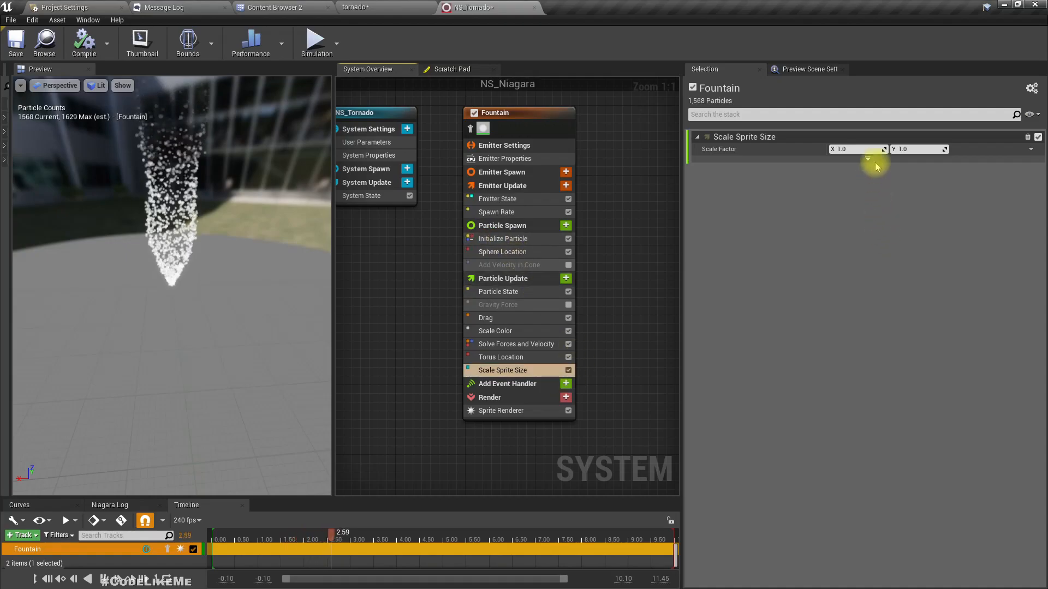
Try Scale Vector 2D by Curve as the Scale Factor input and undo it.
left_click(1032, 149)
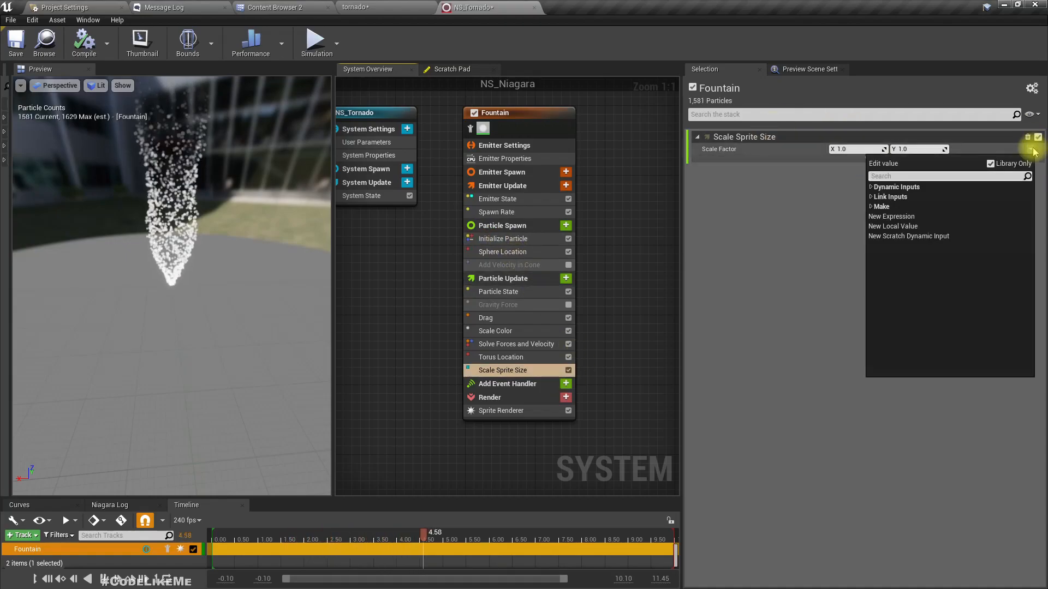
type("curve")
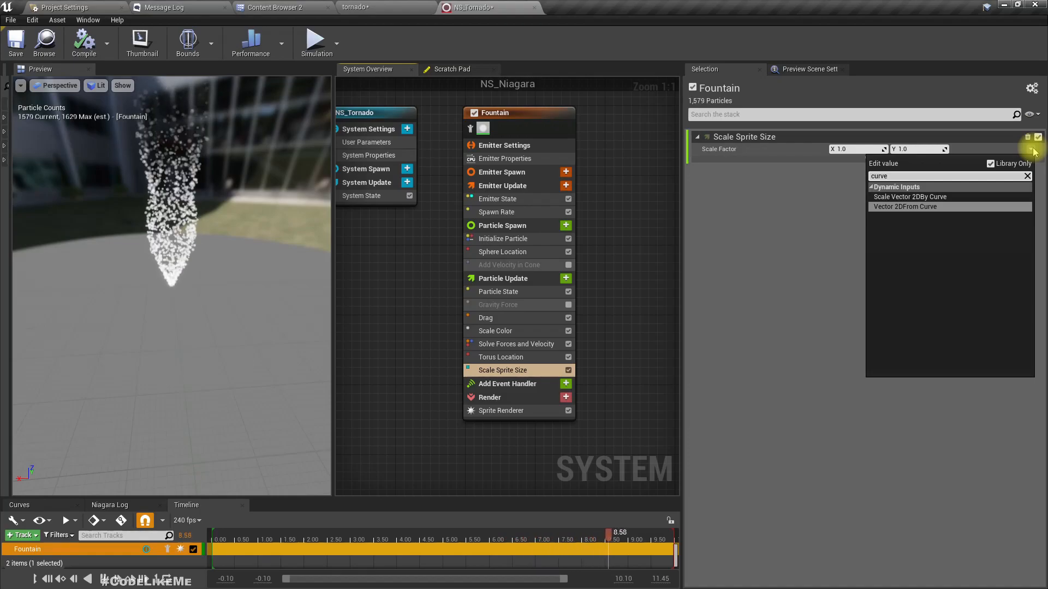
key("Up")
key("Return")
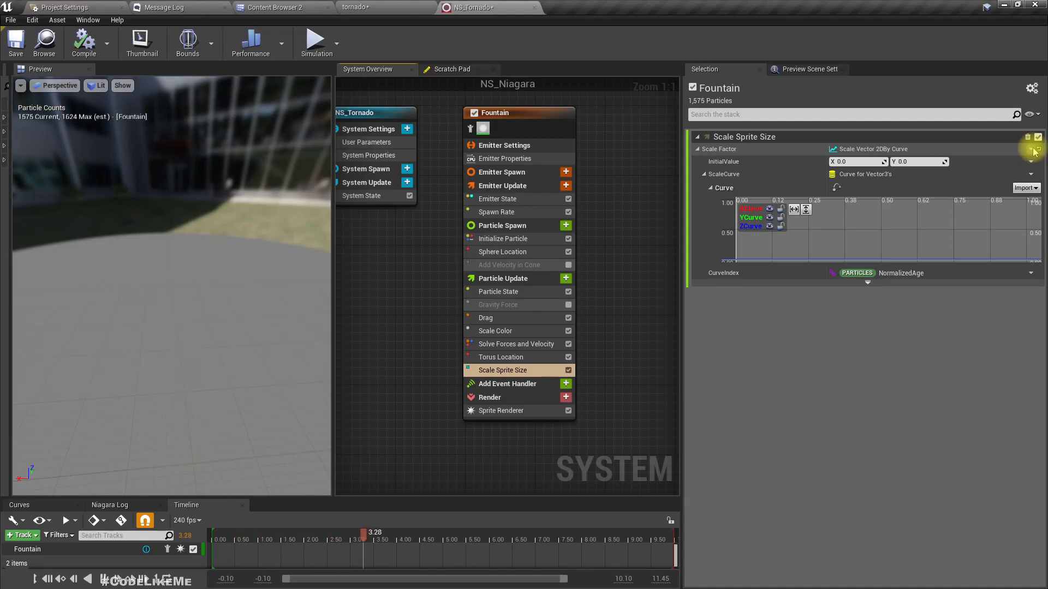
key("ctrl+z")
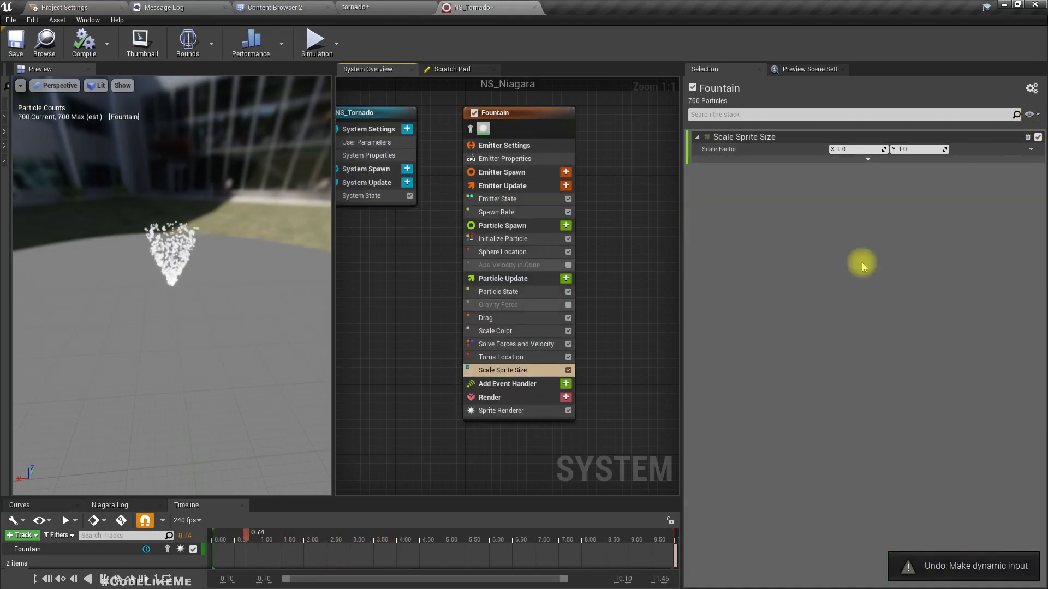
Drive the sprite Scale Factor with Vector 2D from Curve and set the XCurve end key's value to 3.
left_click(1031, 151)
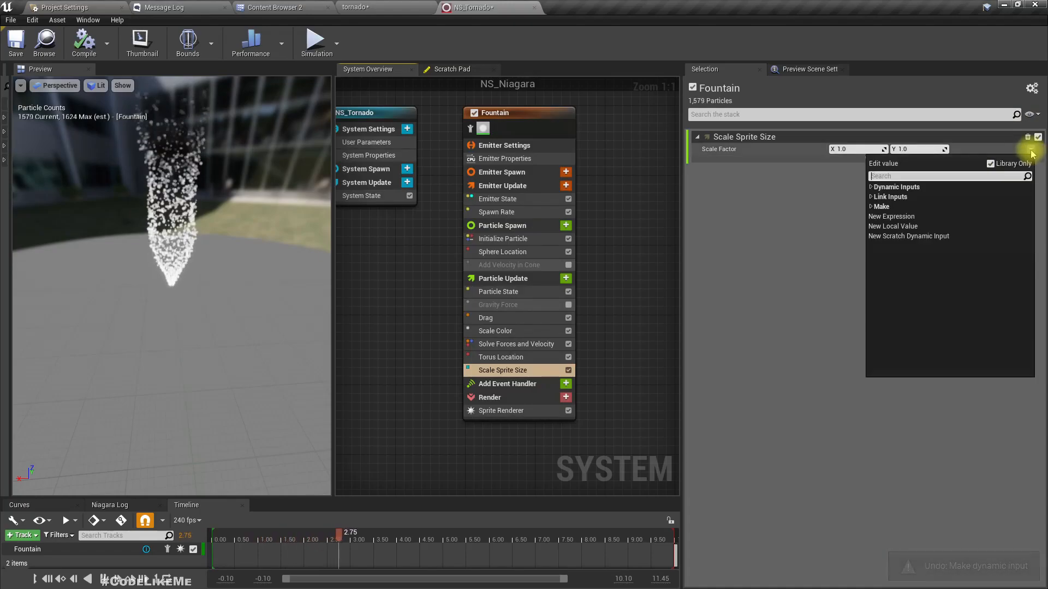
type("curve")
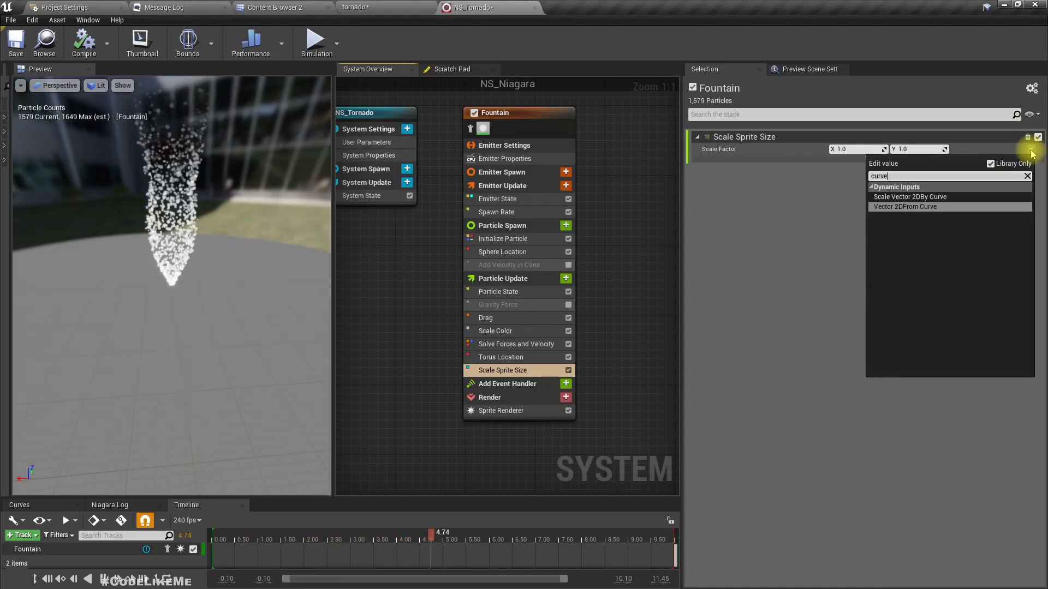
key("Return")
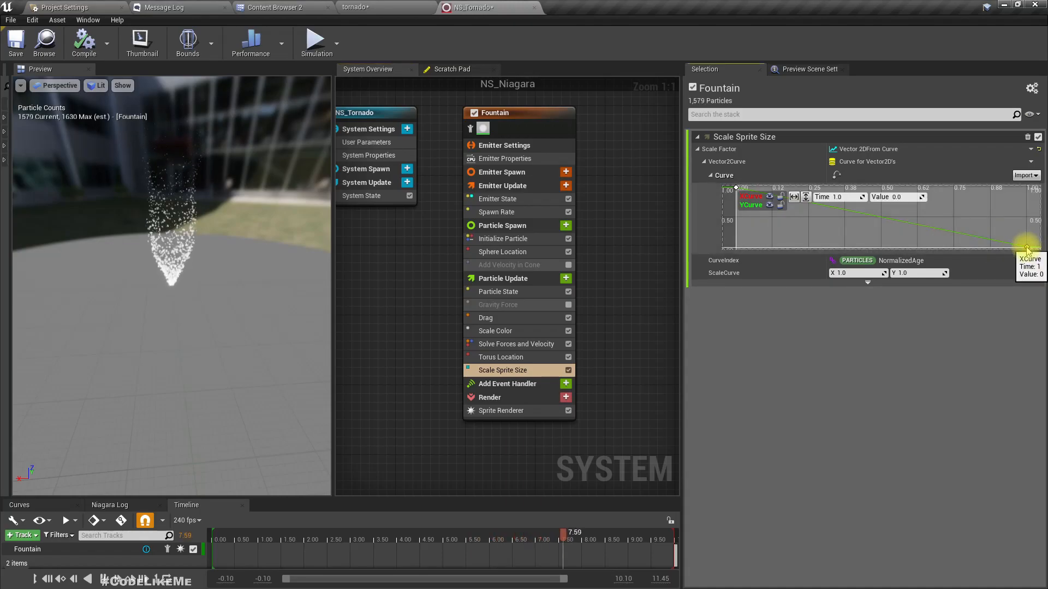
left_click(901, 197)
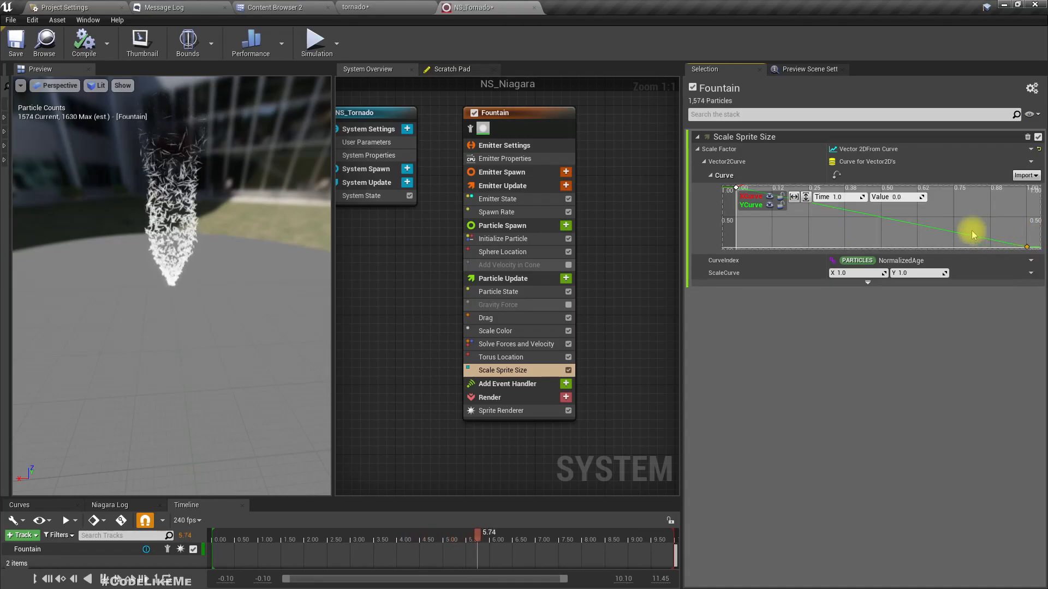
Set the YCurve end key at time 1.0 to a value of 3 and check the tornado in the level.
scroll(970, 235, "down", 4)
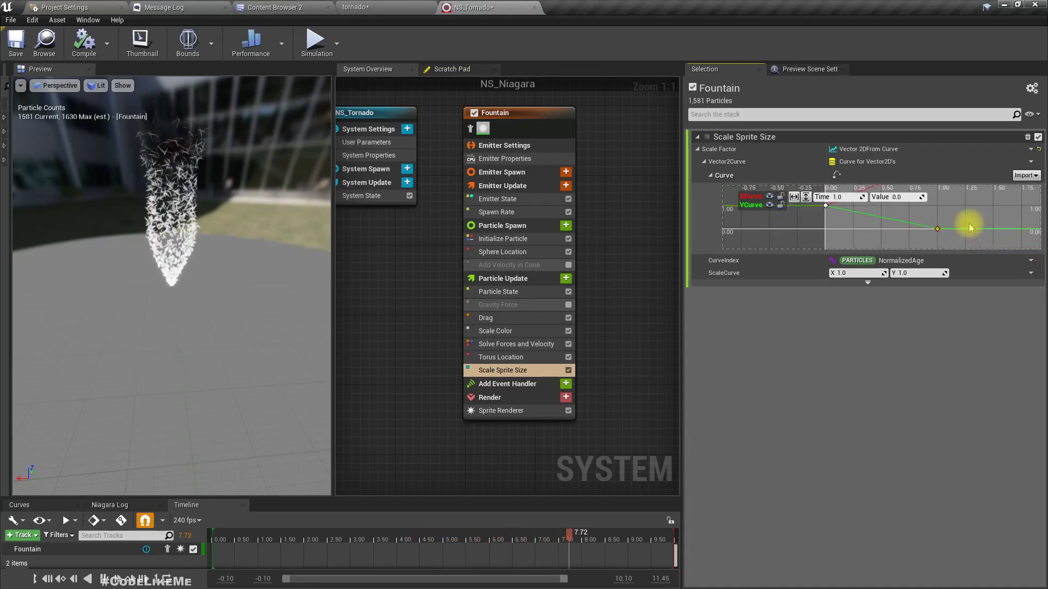
left_click(805, 196)
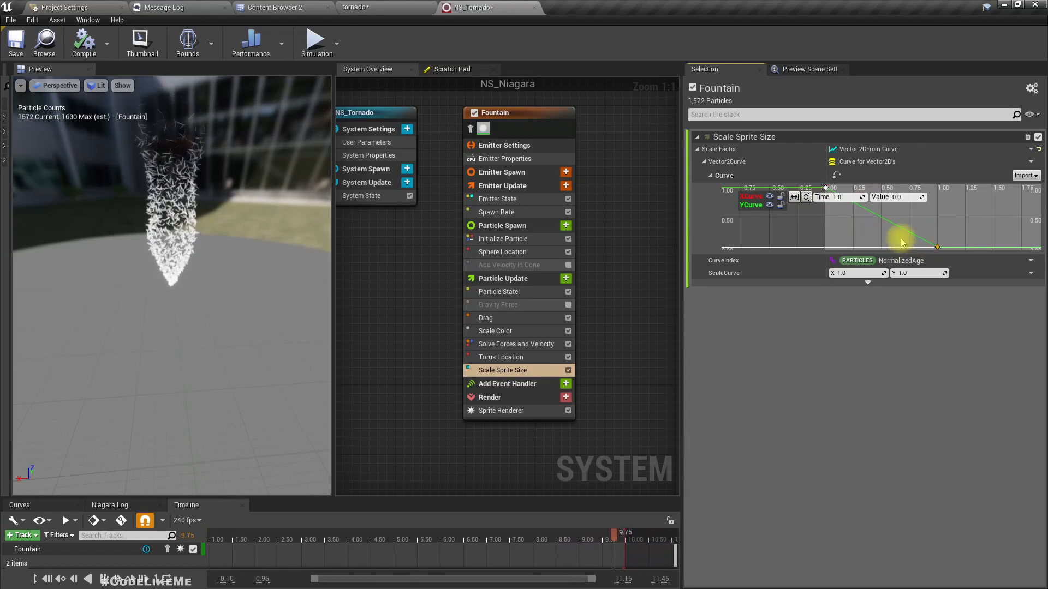
left_click_drag(930, 250, 917, 291)
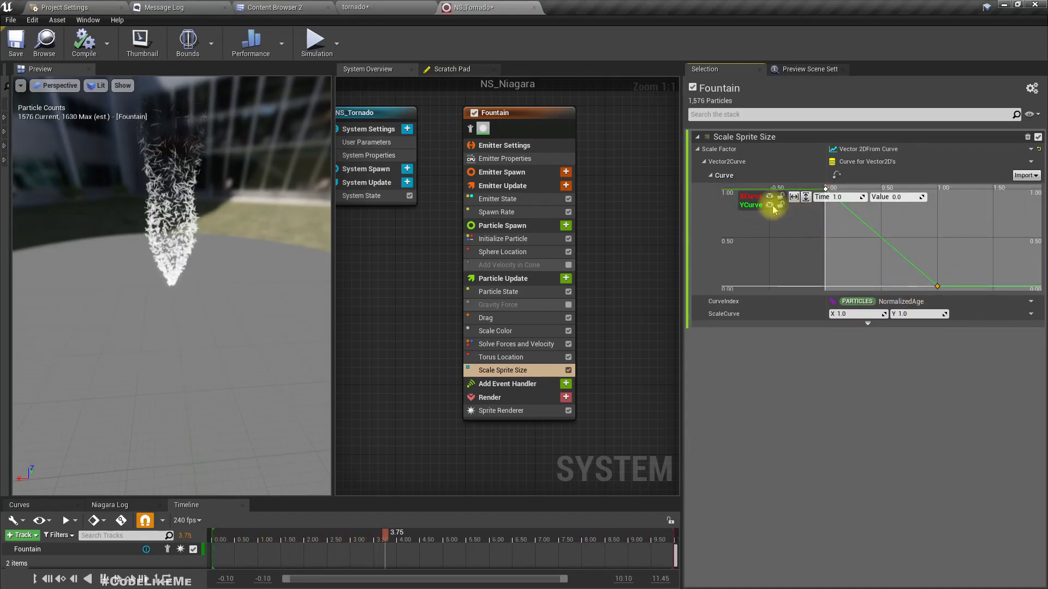
scroll(948, 234, "down", 8)
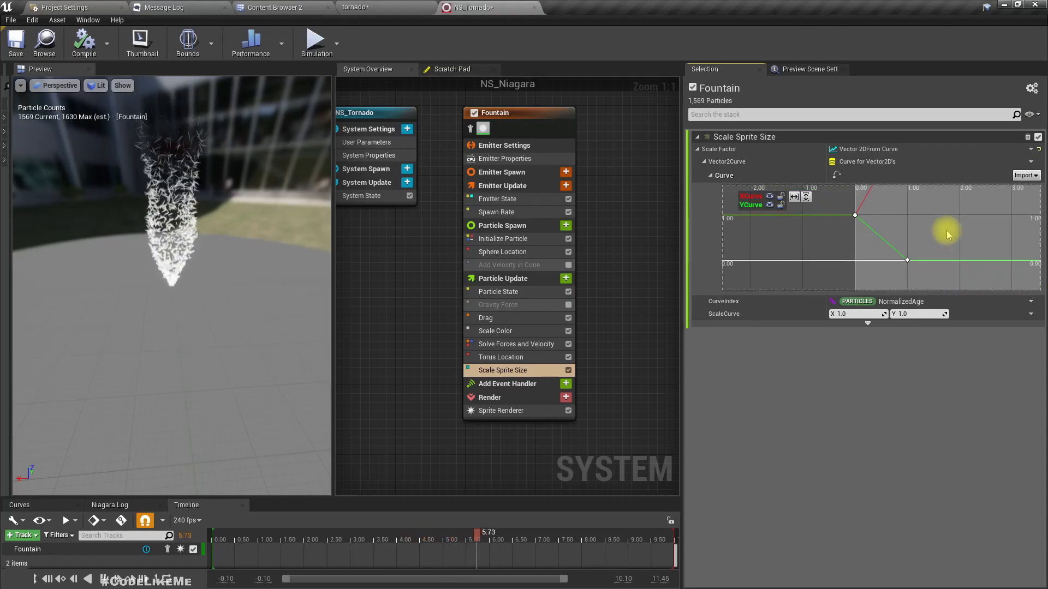
scroll(948, 237, "up", 2)
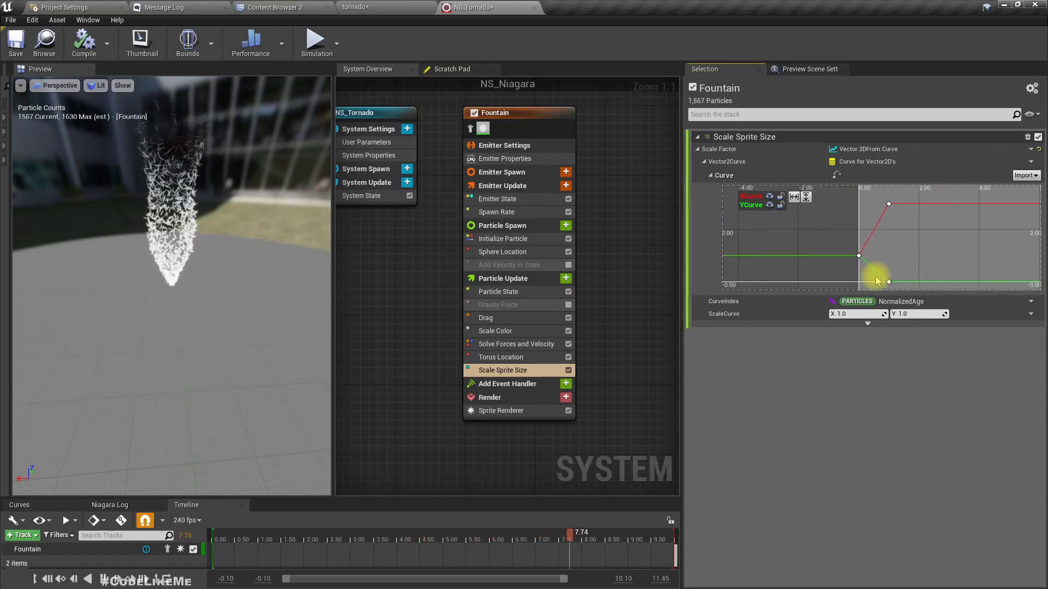
left_click(888, 283)
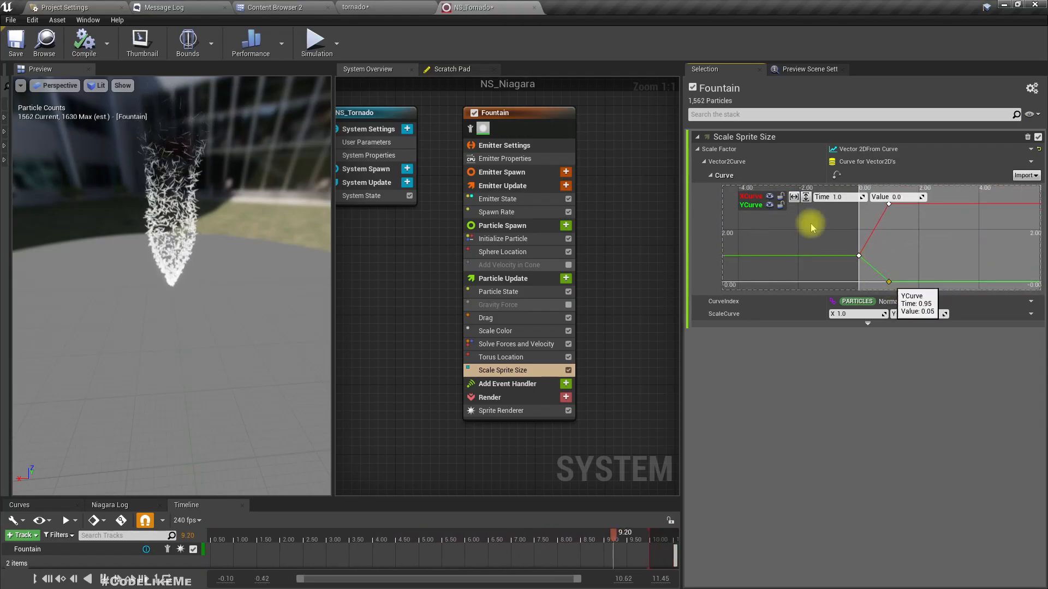
left_click(897, 197)
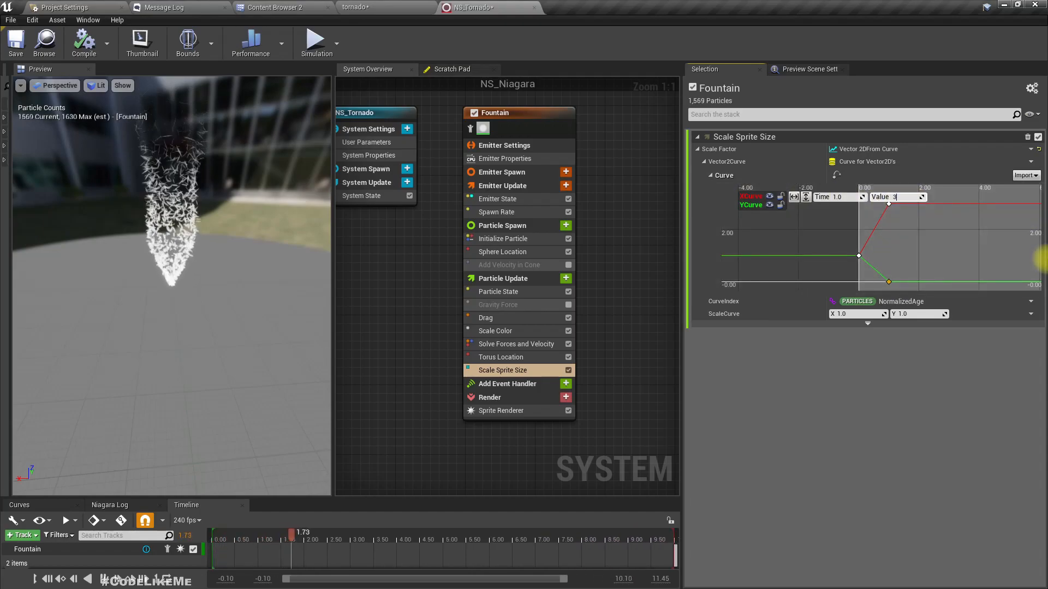
left_click_drag(112, 262, 162, 271)
left_click(374, 6)
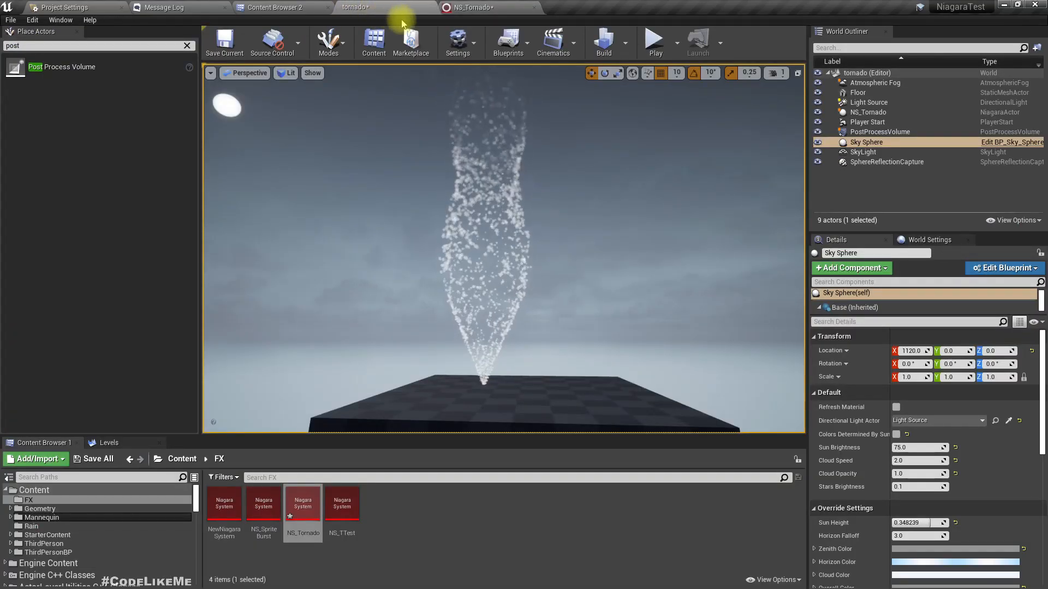
left_click(487, 8)
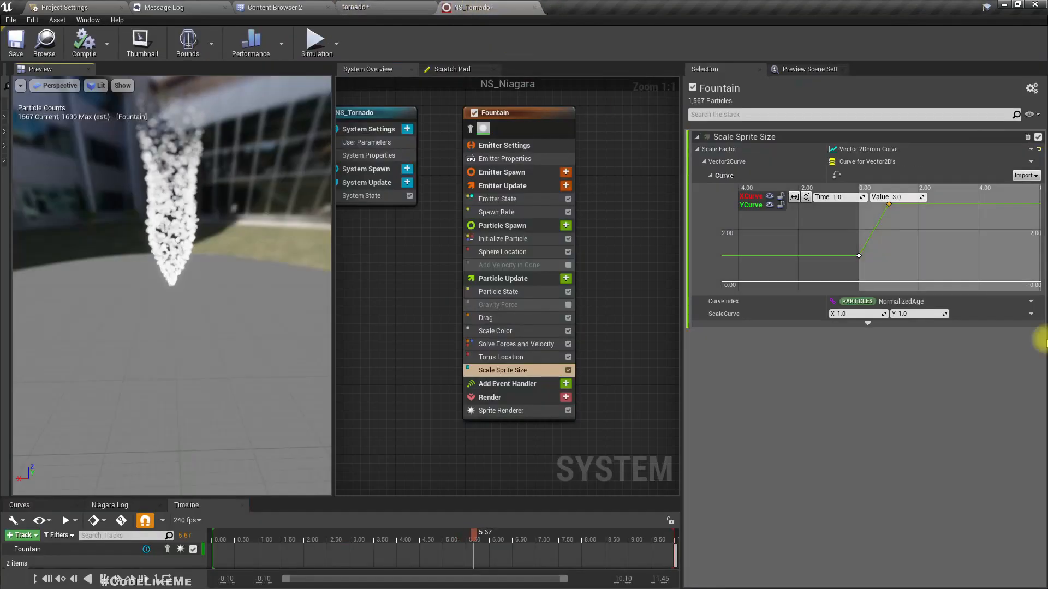
Set both XCurve keys of the sprite Scale Factor to Auto interpolation.
right_click(887, 204)
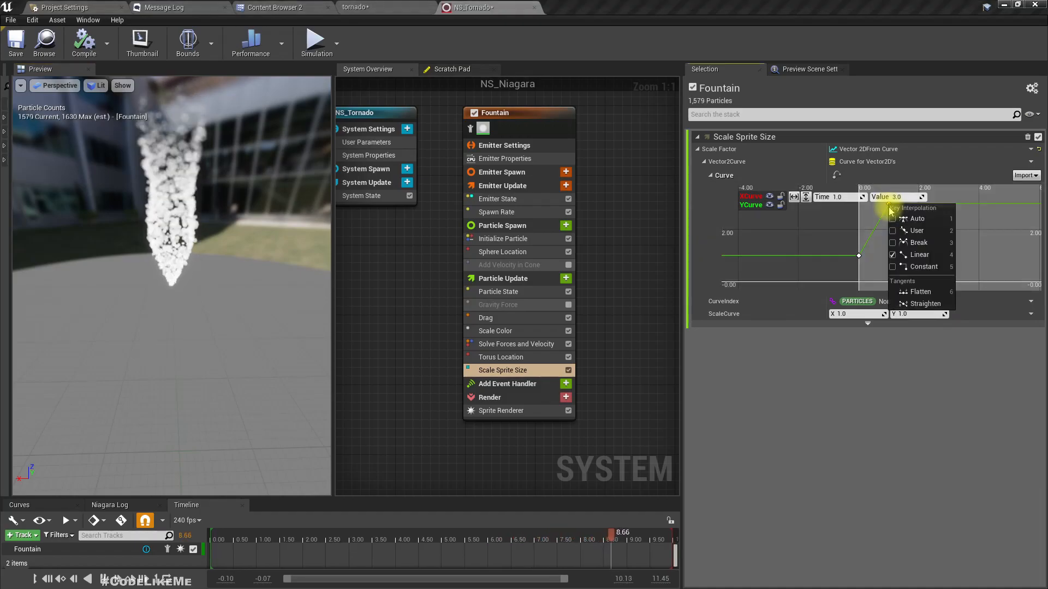
left_click(860, 257)
right_click(859, 256)
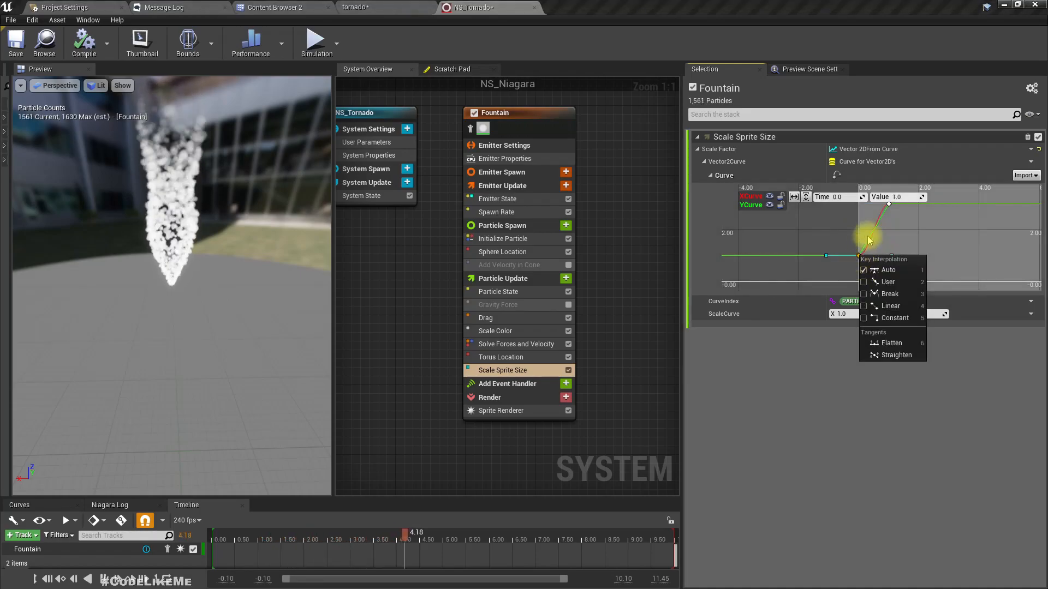
Hide the XCurve and set both YCurve keys to Auto interpolation.
left_click(769, 197)
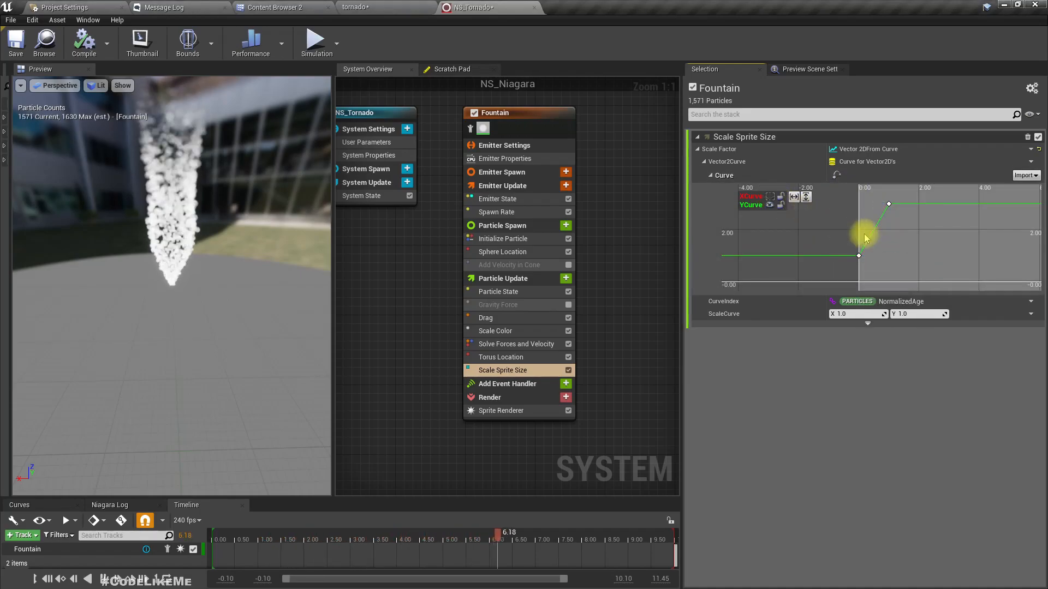
right_click(859, 257)
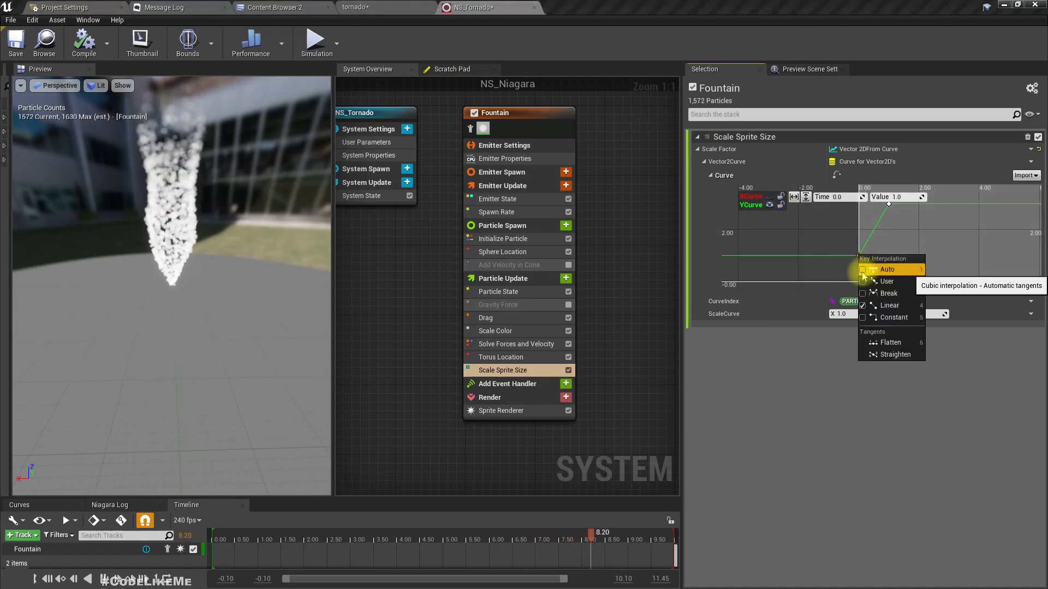
left_click(888, 204)
right_click(888, 204)
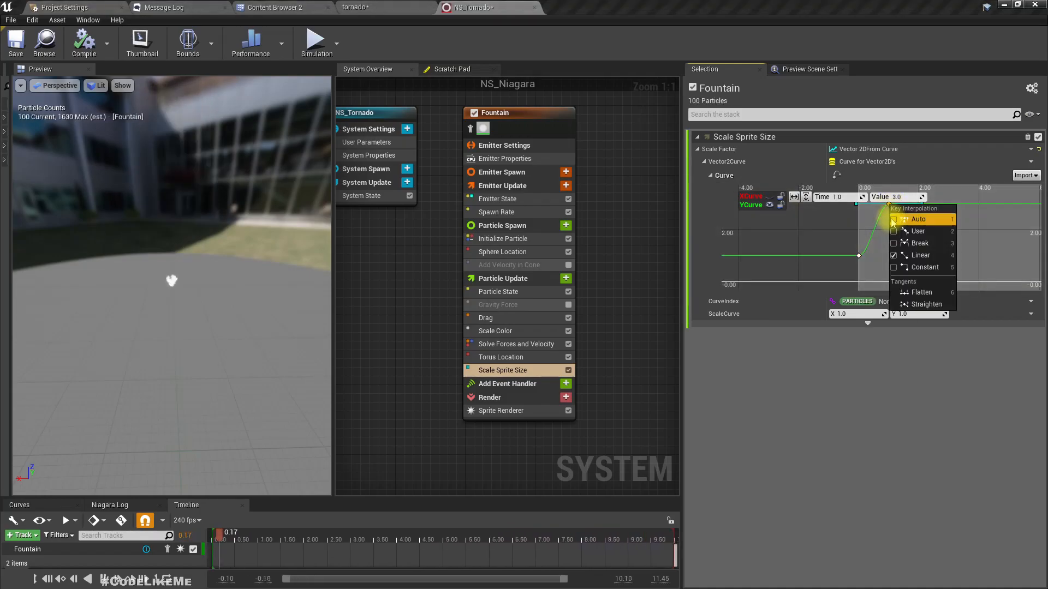
Move the YCurve end key to about time 1.96, value 4.03, and show the XCurve again.
left_click(889, 205)
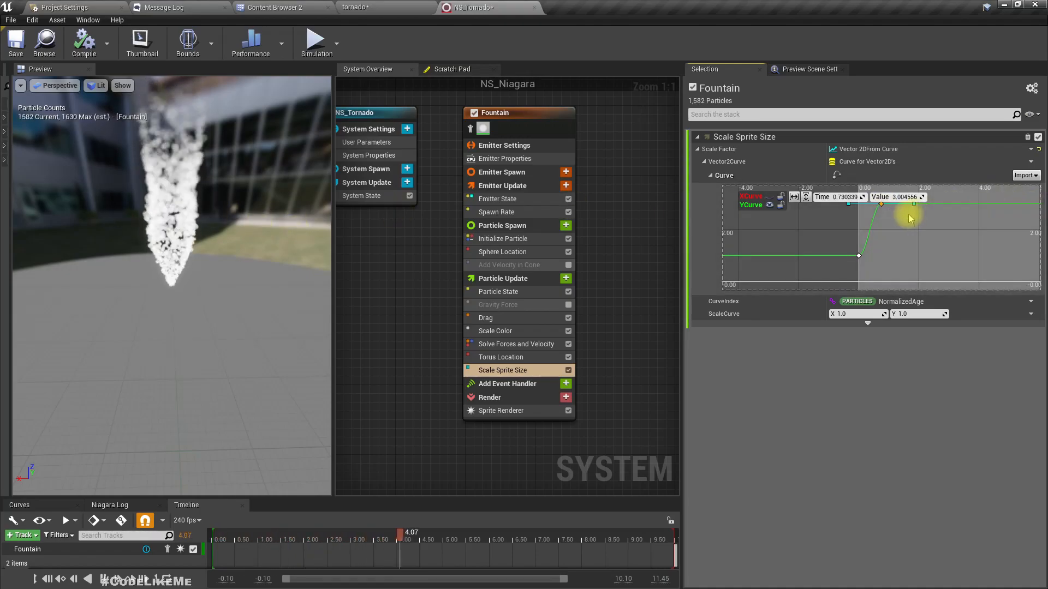
scroll(916, 240, "down", 2)
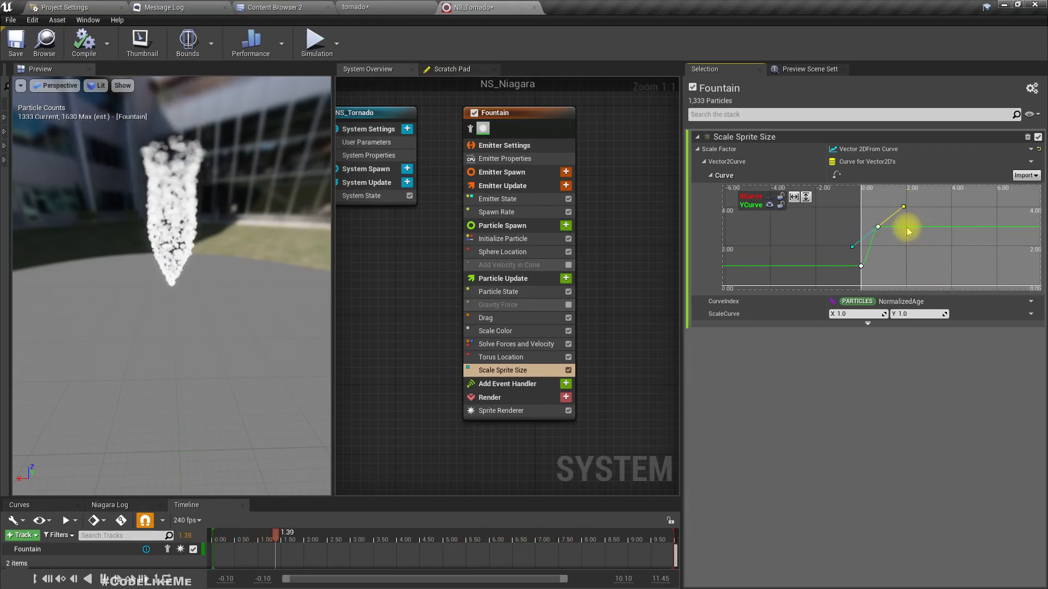
left_click_drag(877, 229, 904, 210)
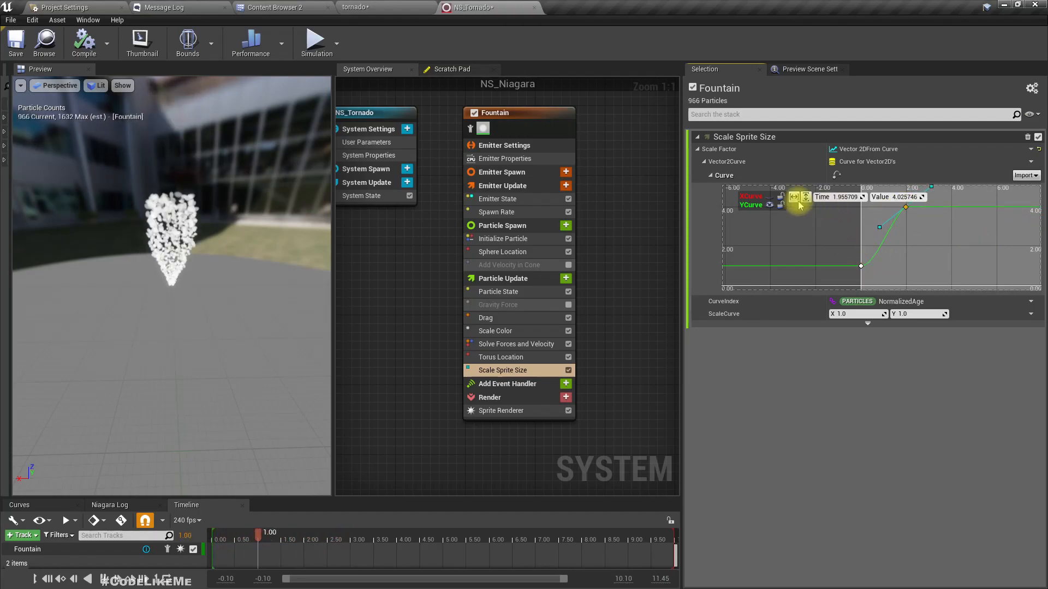
left_click(769, 197)
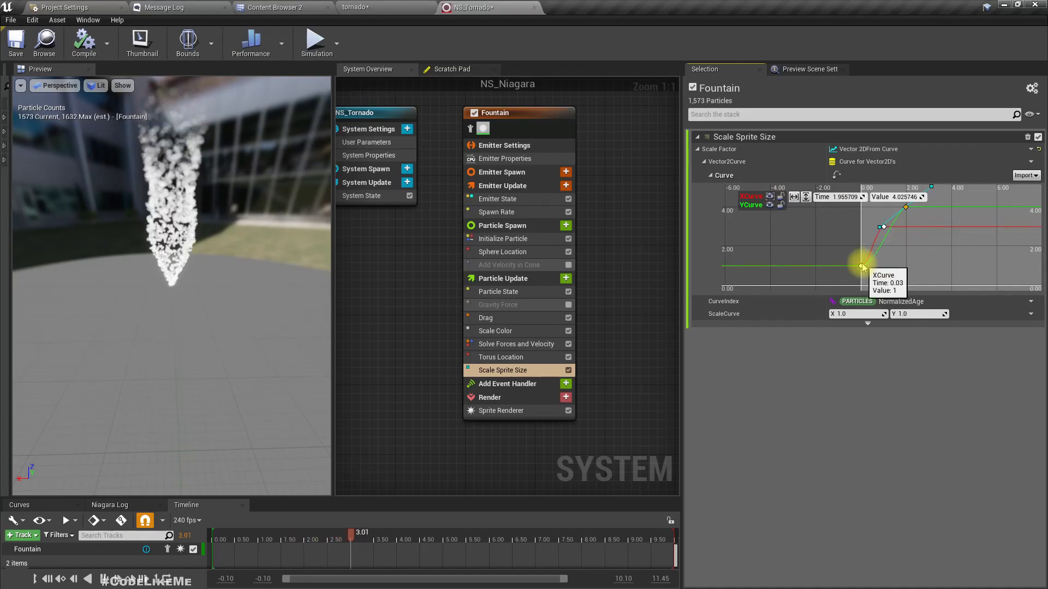
Move the XCurve end key to about time 2.03, value 3.97, and check the tornado in the level.
left_click_drag(884, 230, 905, 211)
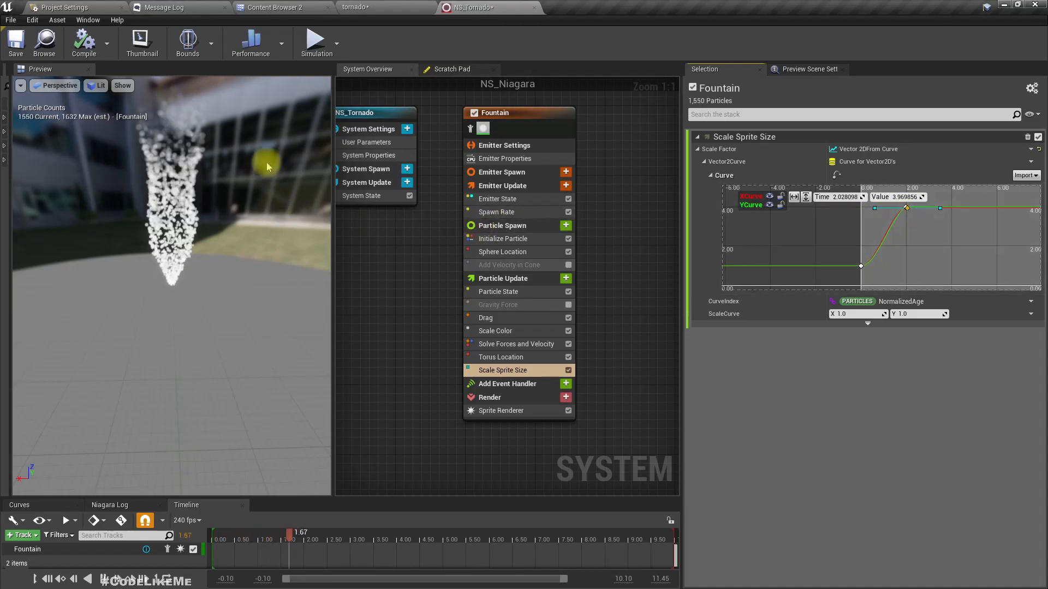
left_click(396, 7)
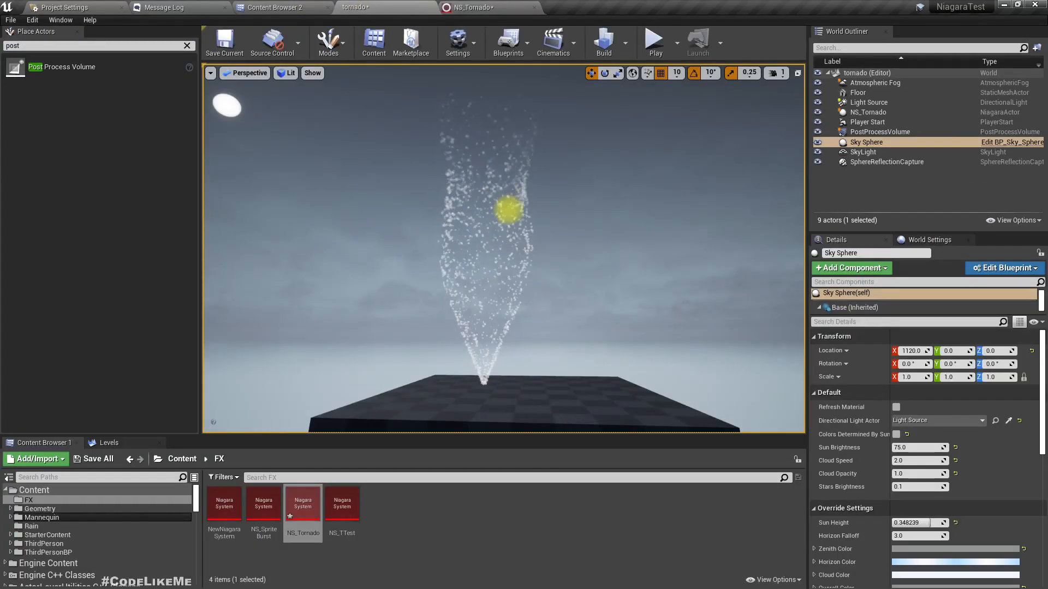
Set the Scale Sprite Size ScaleCurve to 5 in X and Y and view the tornado in the level.
left_click(473, 7)
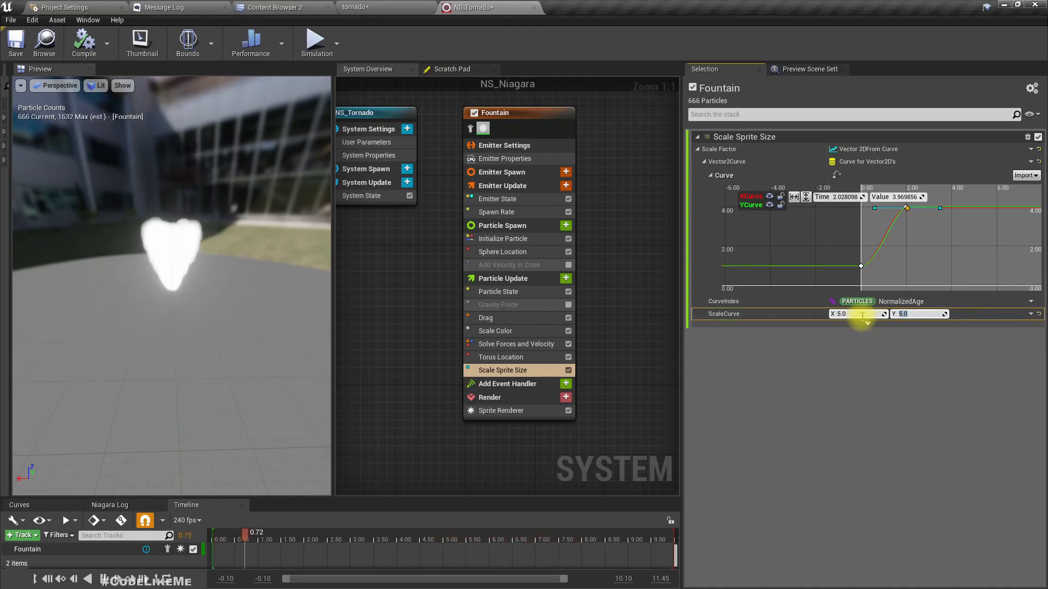
left_click(374, 7)
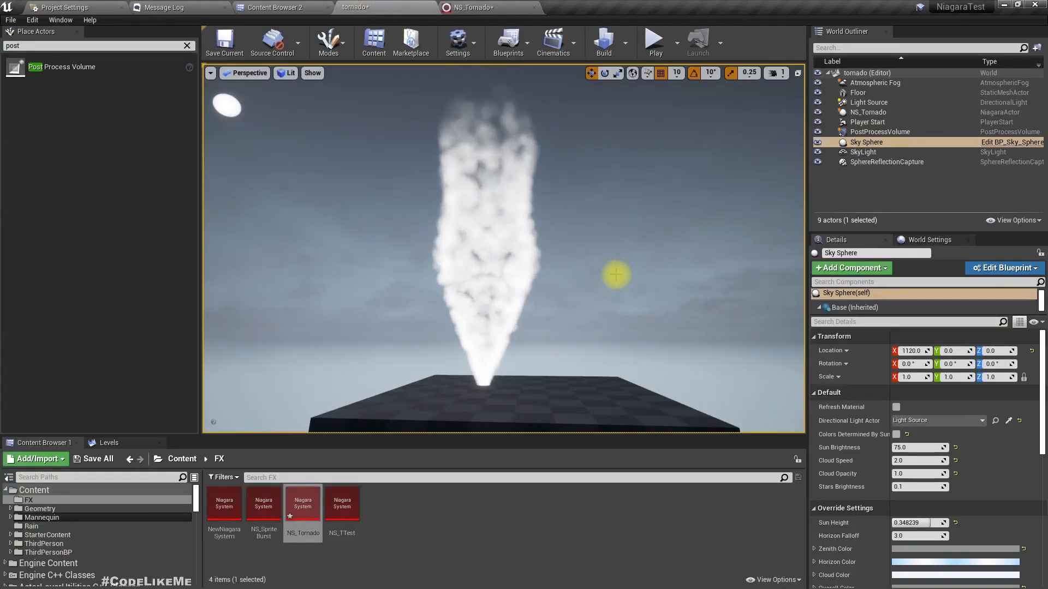
right_click_drag(580, 194, 539, 194)
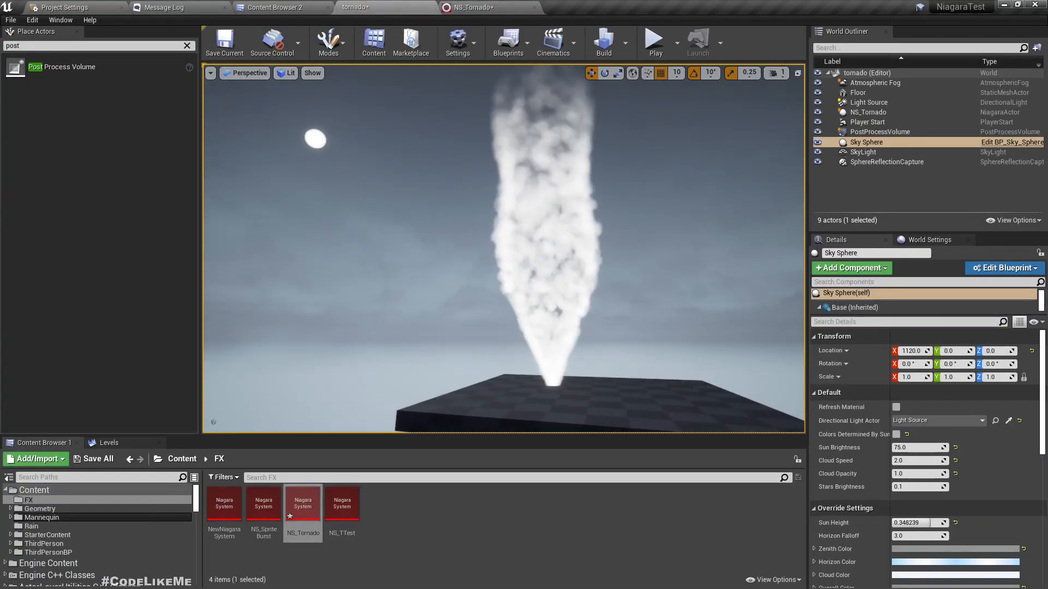
left_click(474, 7)
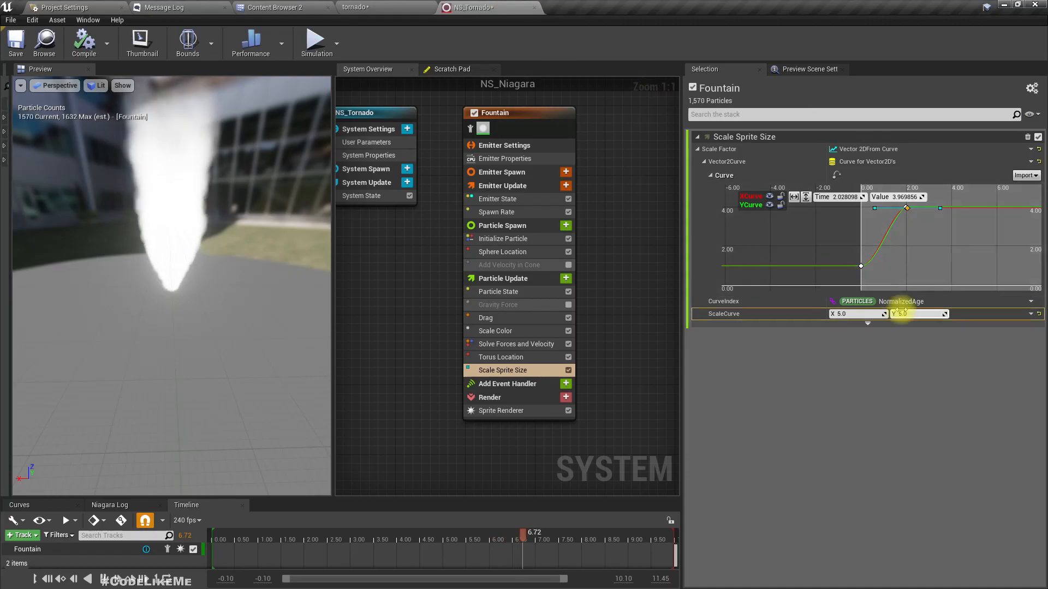
Set the ScaleCurve to 2 in both X and Y and view the tornado in the level.
left_click(844, 314)
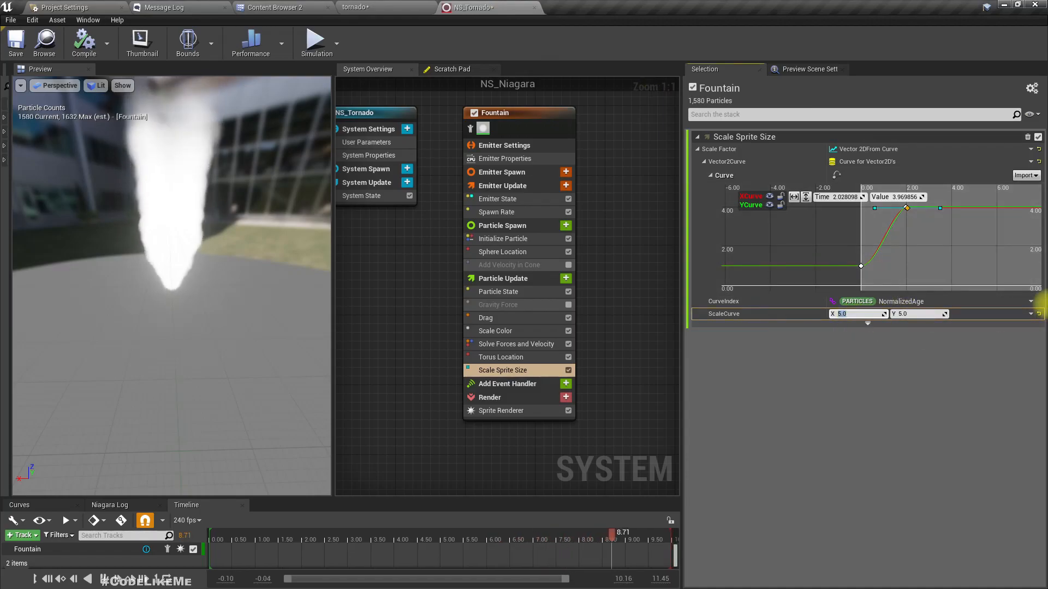
type("2")
key("Tab")
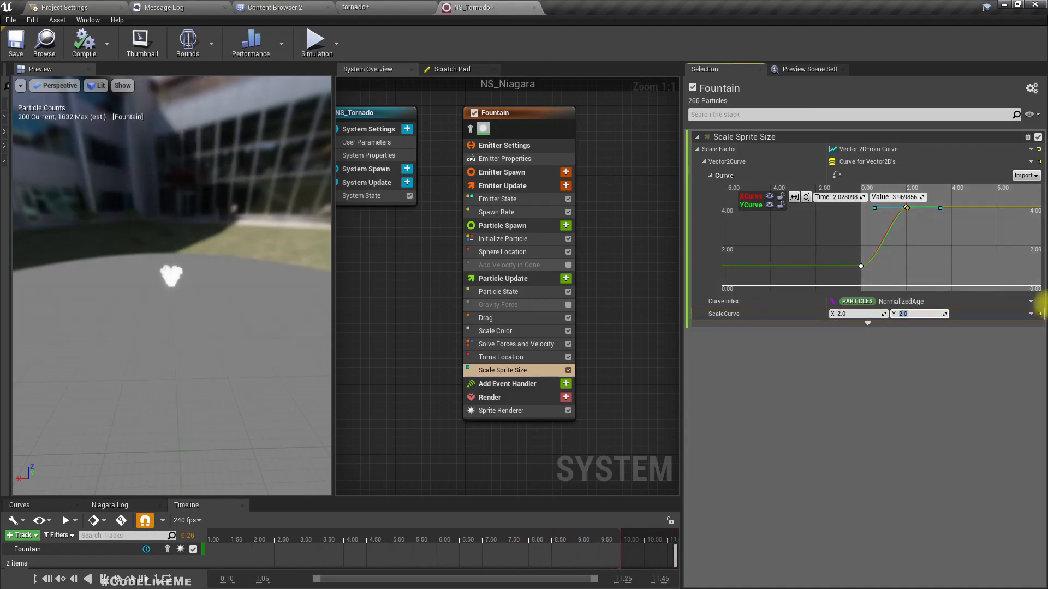
left_click(369, 5)
right_click_drag(580, 288, 532, 286)
left_click(473, 7)
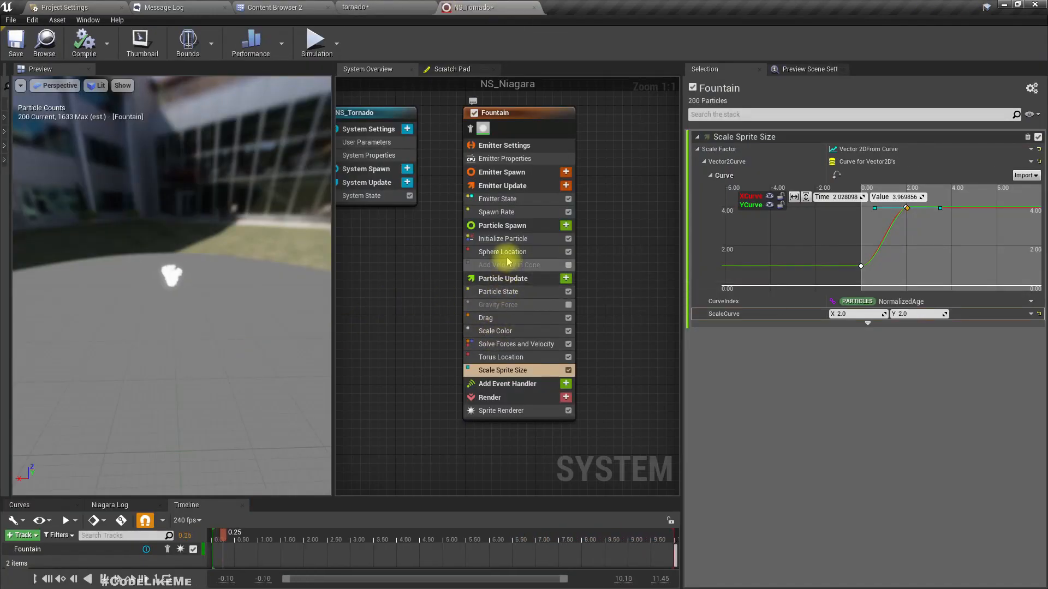
Review the Fountain emitter's Emitter State, Emitter Properties and Initialize Particle settings.
left_click(499, 200)
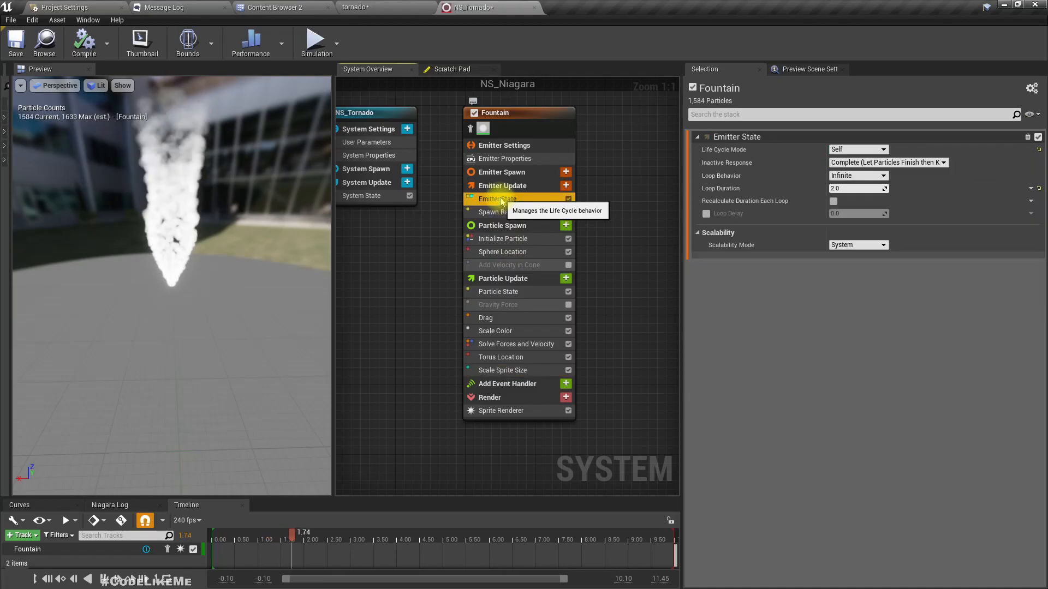
left_click(503, 159)
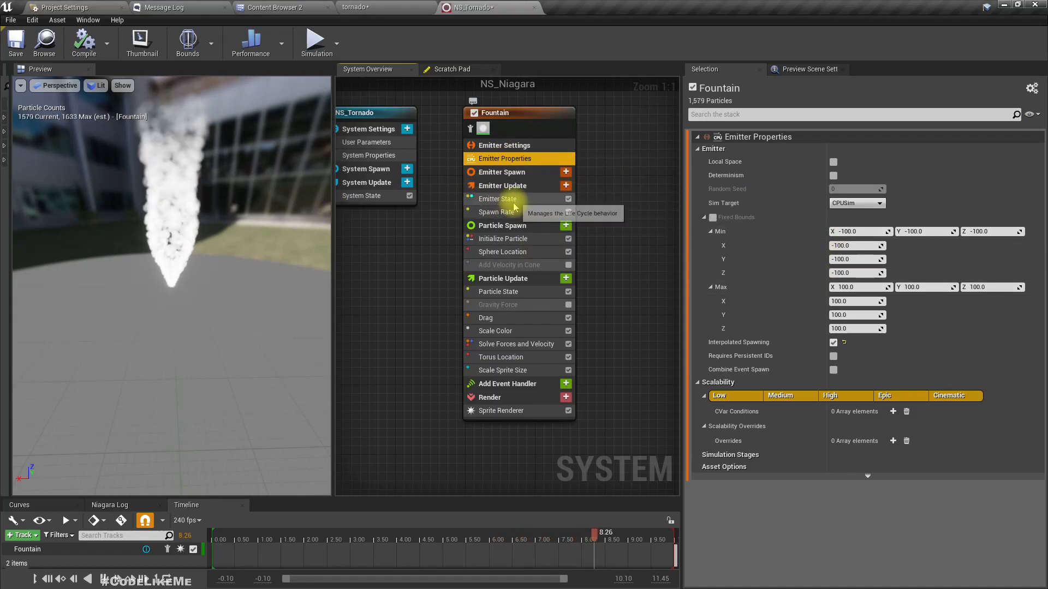
left_click(503, 239)
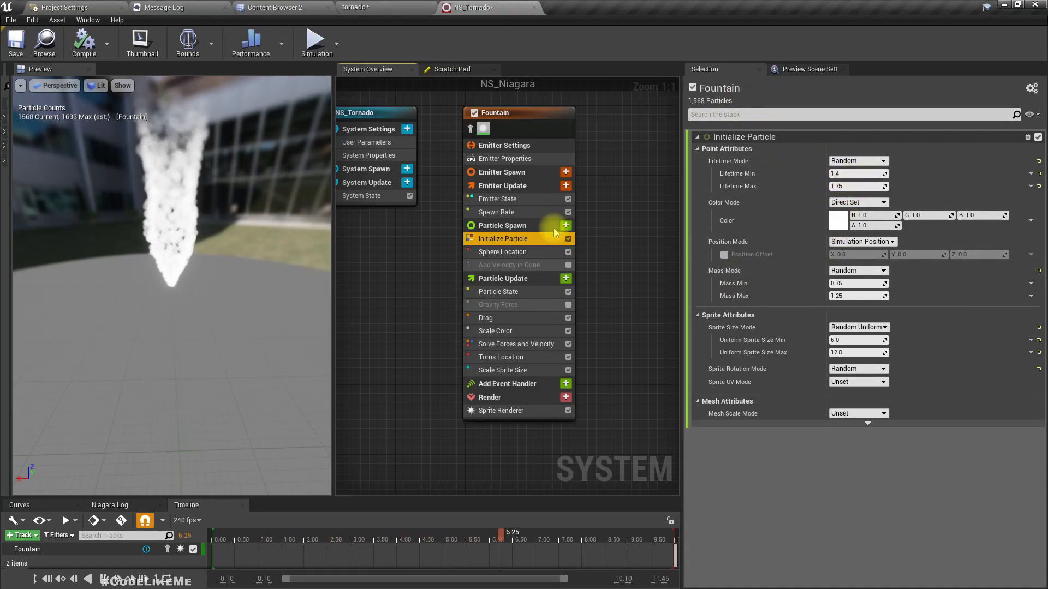
left_click(502, 358)
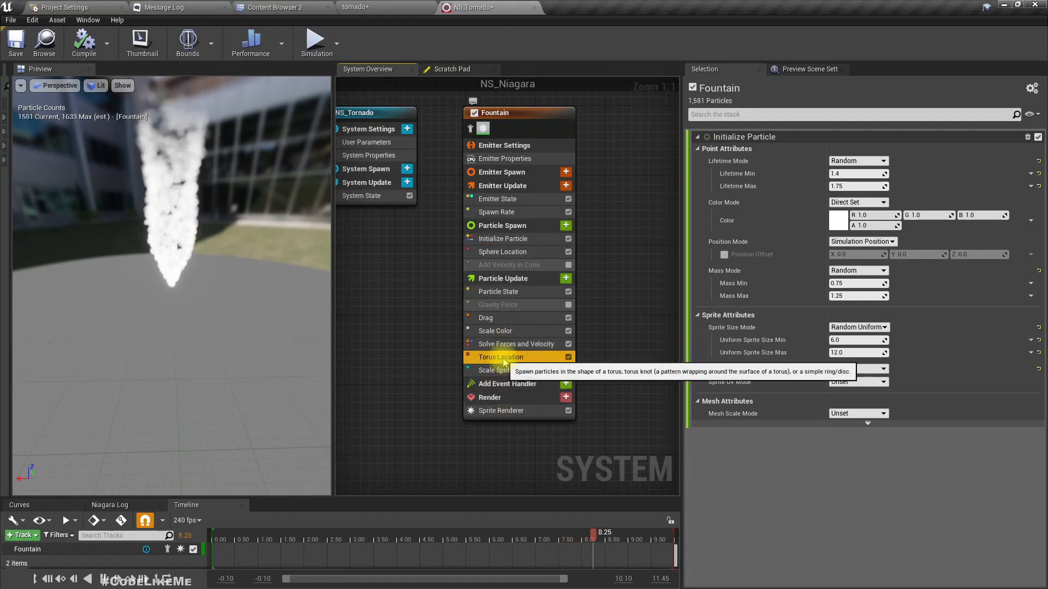
Tilt the end key's tangent on the sprite scale curve and move a start key to about time -0.02, value 1.02.
left_click(498, 370)
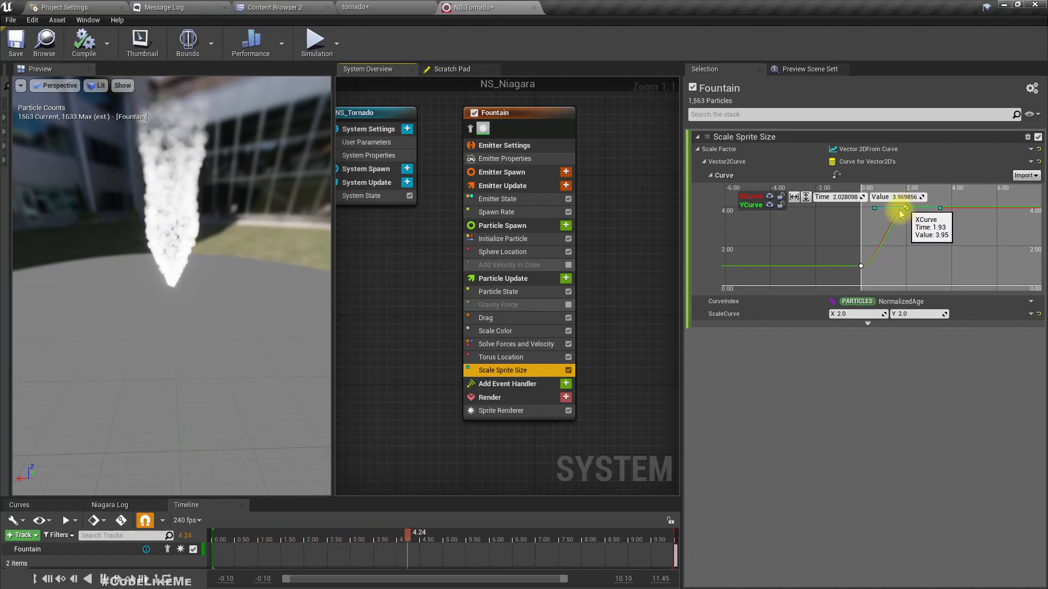
scroll(928, 244, "up", 4)
scroll(937, 244, "down", 2)
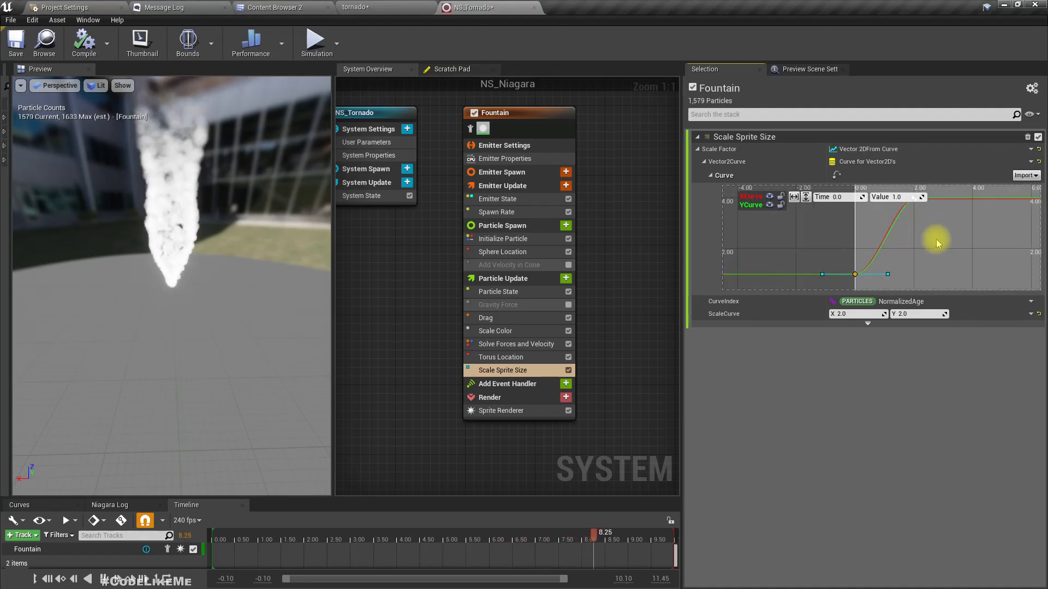
right_click_drag(938, 239, 924, 261)
left_click_drag(903, 213, 871, 218)
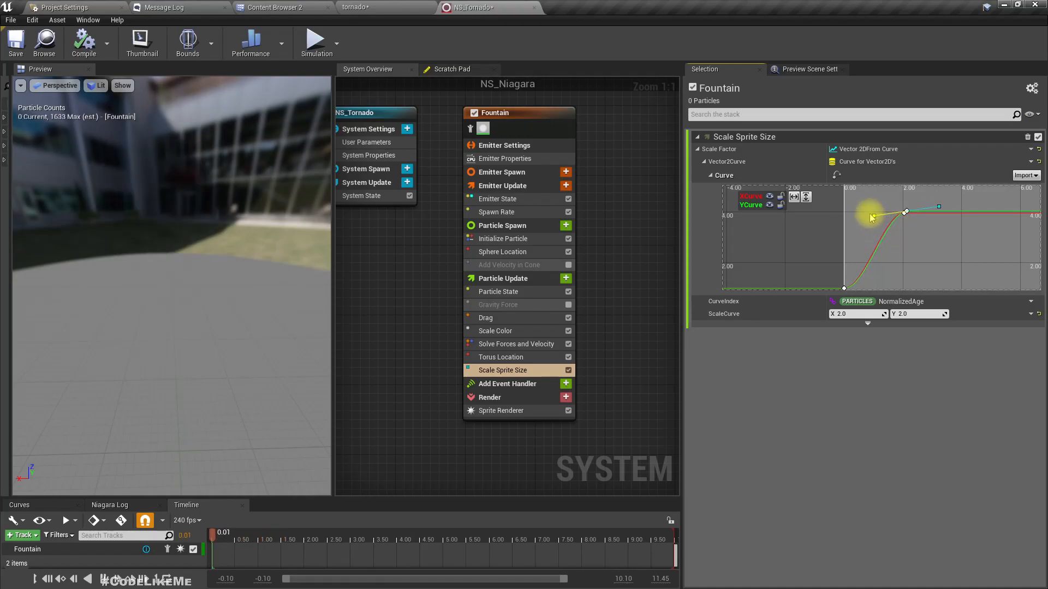
left_click(844, 288)
mouse_move(844, 290)
left_mouse_down()
mouse_move(856, 287)
mouse_move(843, 288)
left_mouse_up()
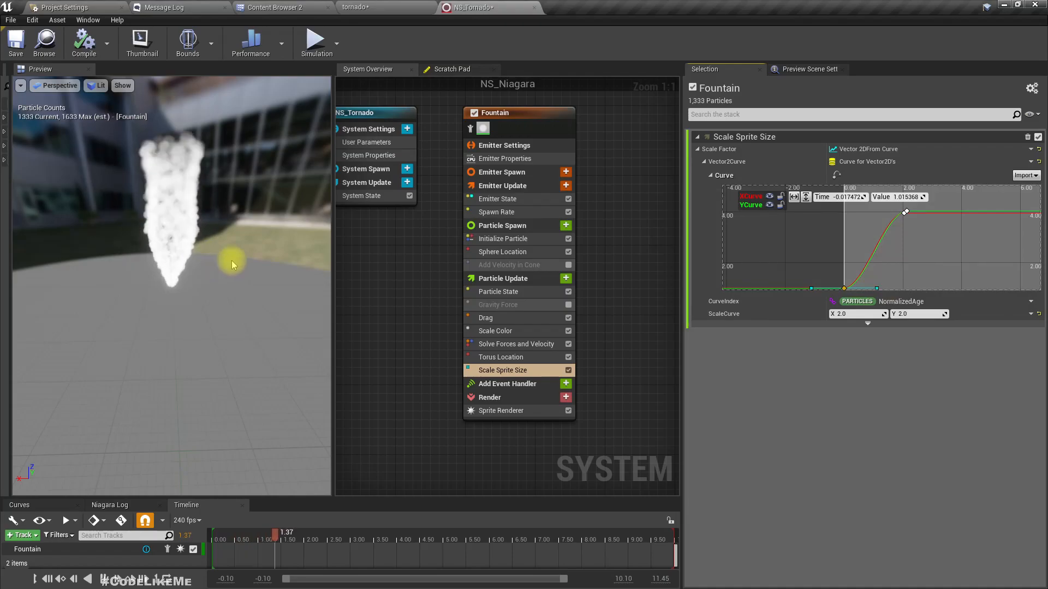
left_click(379, 6)
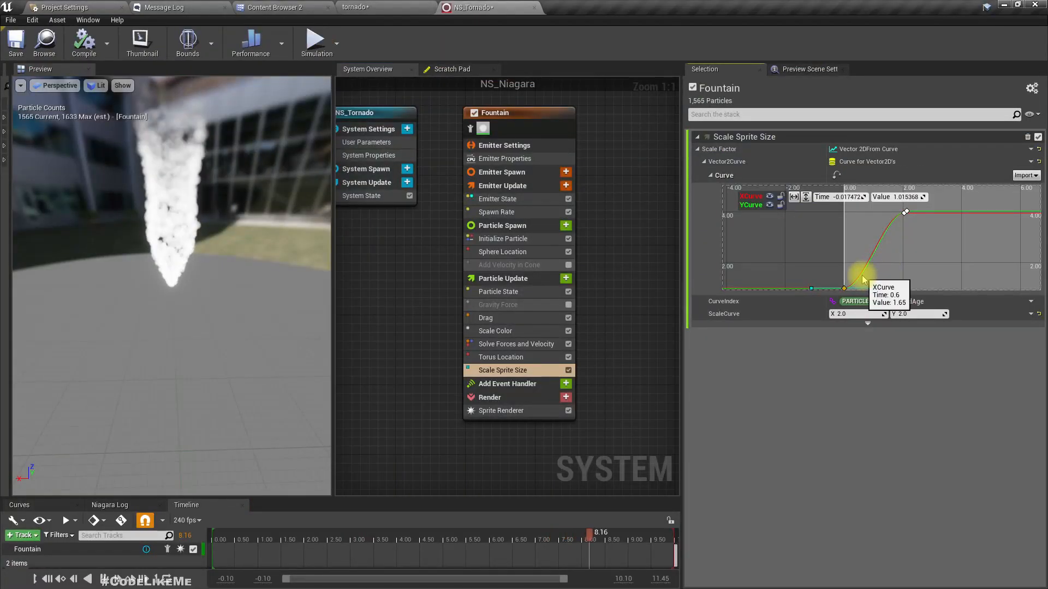
Add a middle XCurve key with Auto interpolation at about time 1.08, value 1.53.
middle_click(862, 276)
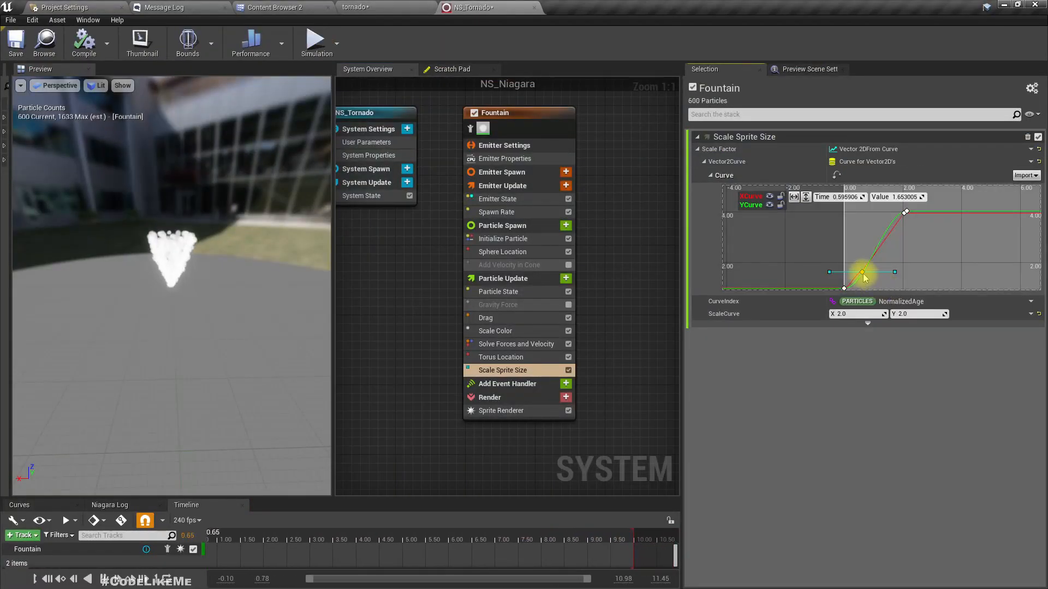
left_click_drag(862, 275, 871, 291)
right_click(871, 285)
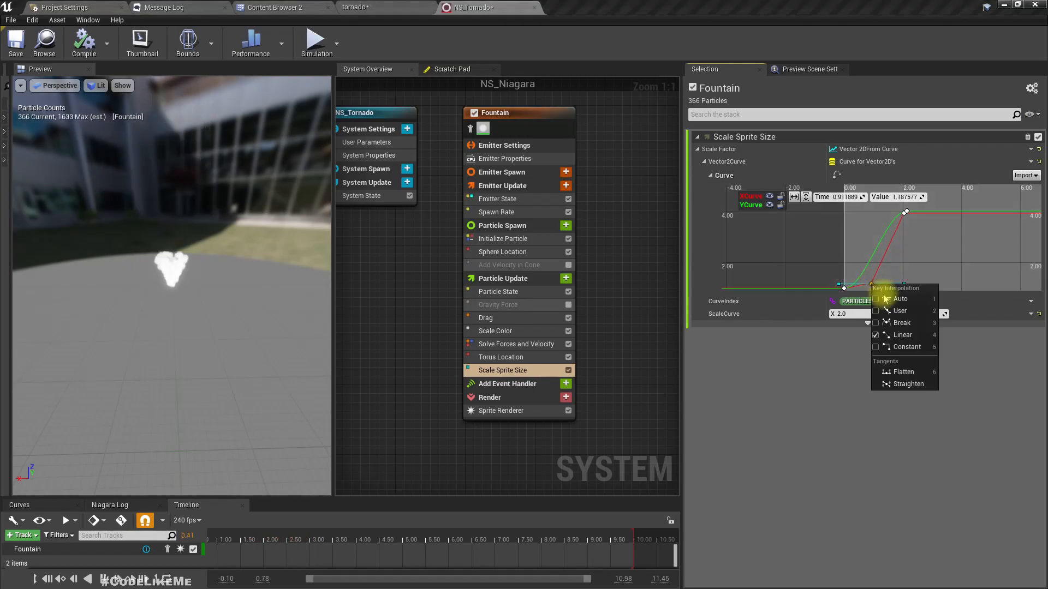
left_click(867, 286)
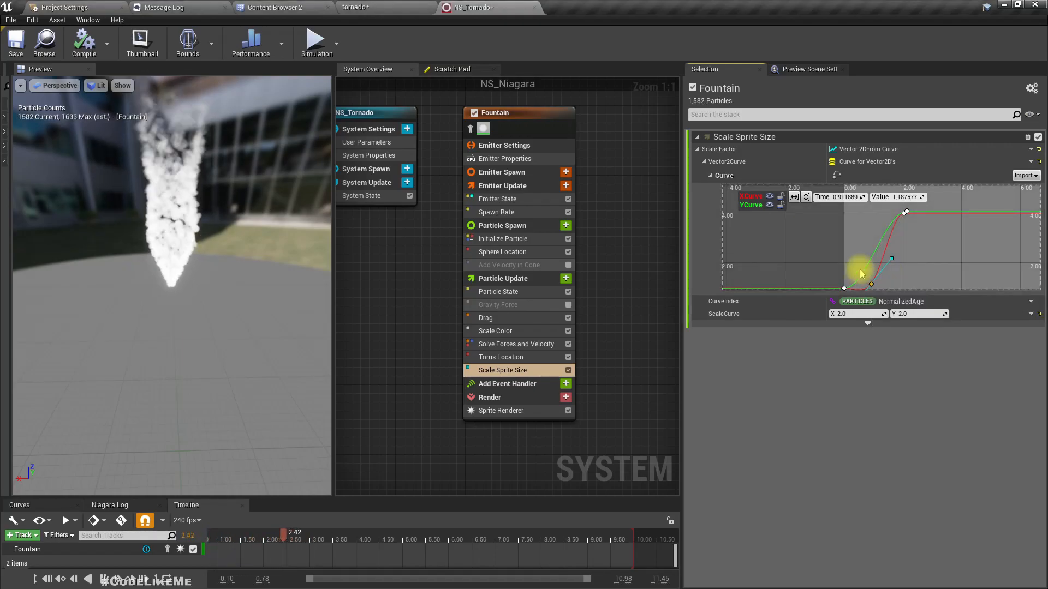
left_click(872, 285)
left_click_drag(870, 288, 882, 281)
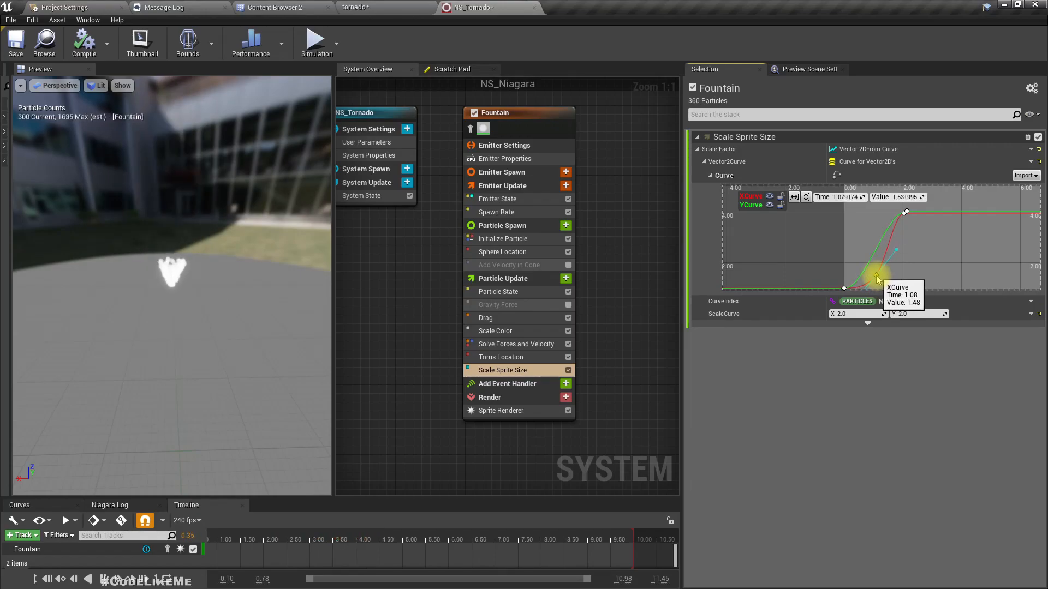
left_click_drag(158, 285, 165, 257)
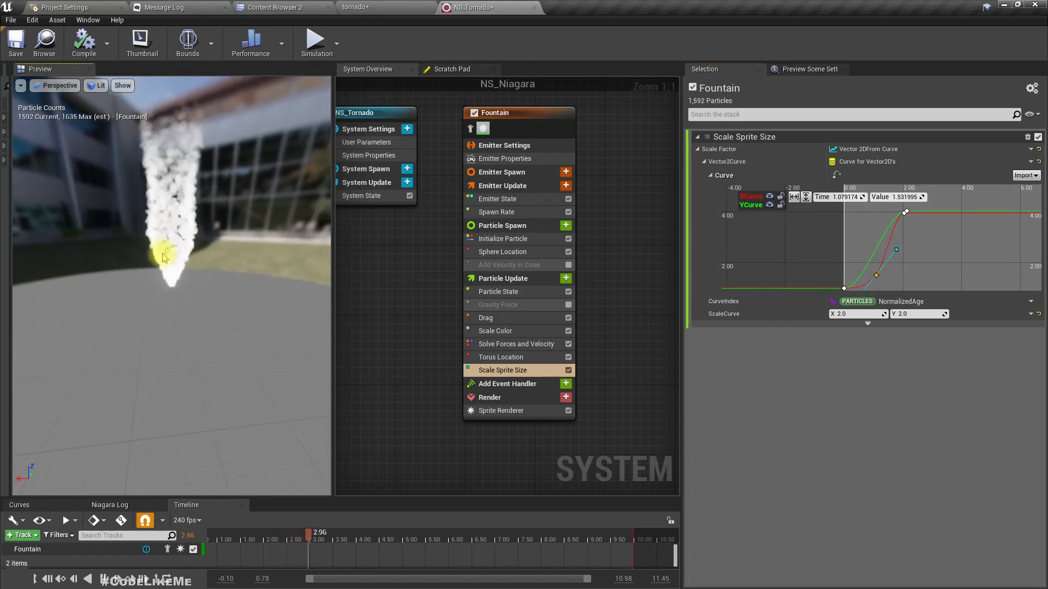
Give the YCurve a middle key with Auto interpolation at about time 1.06, value 1.53, and check the tornado in the level.
left_click_drag(875, 274, 868, 264)
right_click(869, 264)
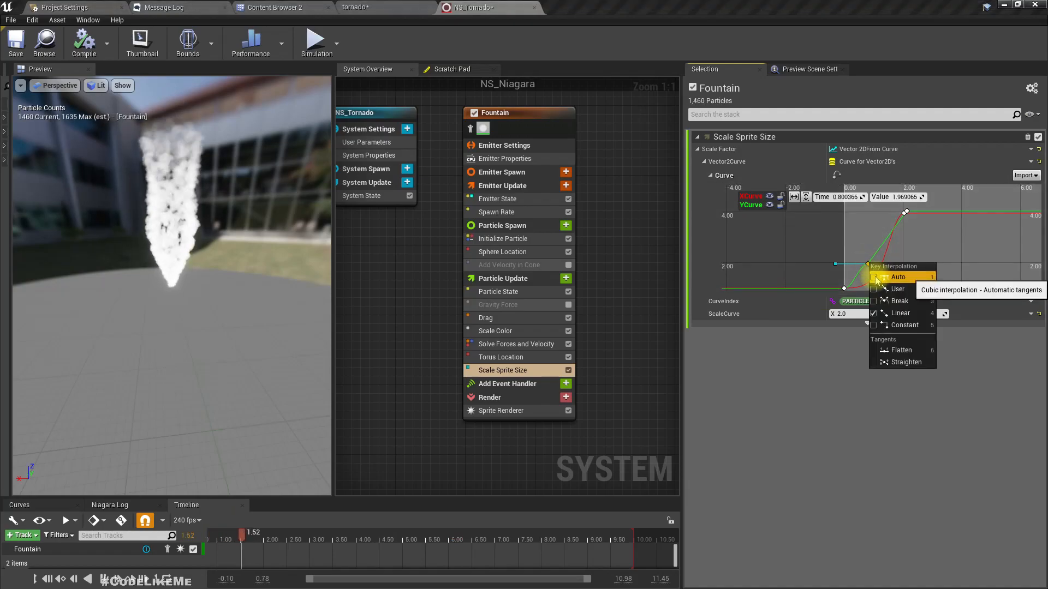
left_click(873, 277)
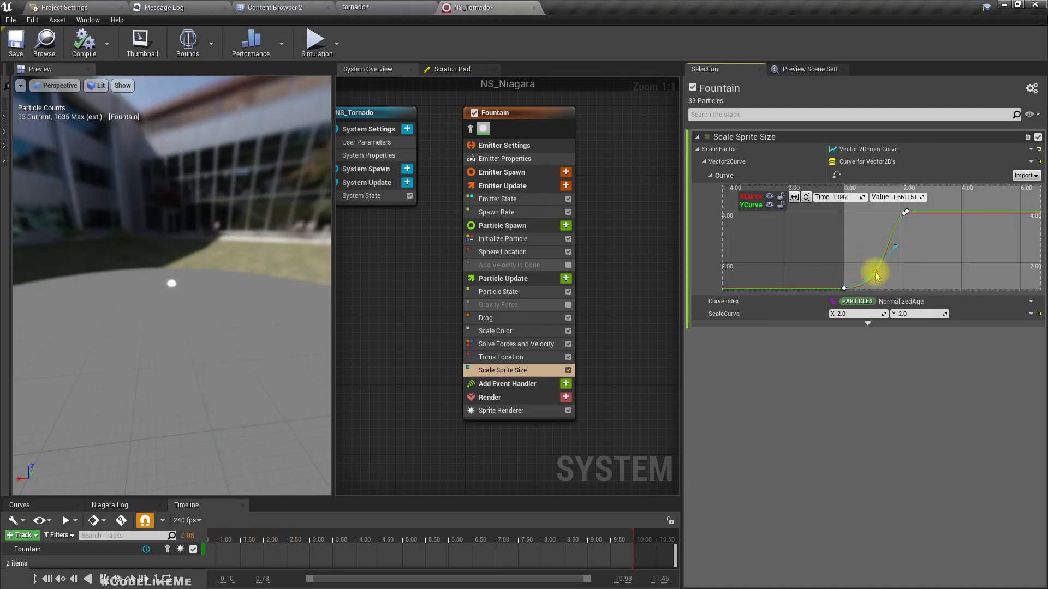
left_click(389, 6)
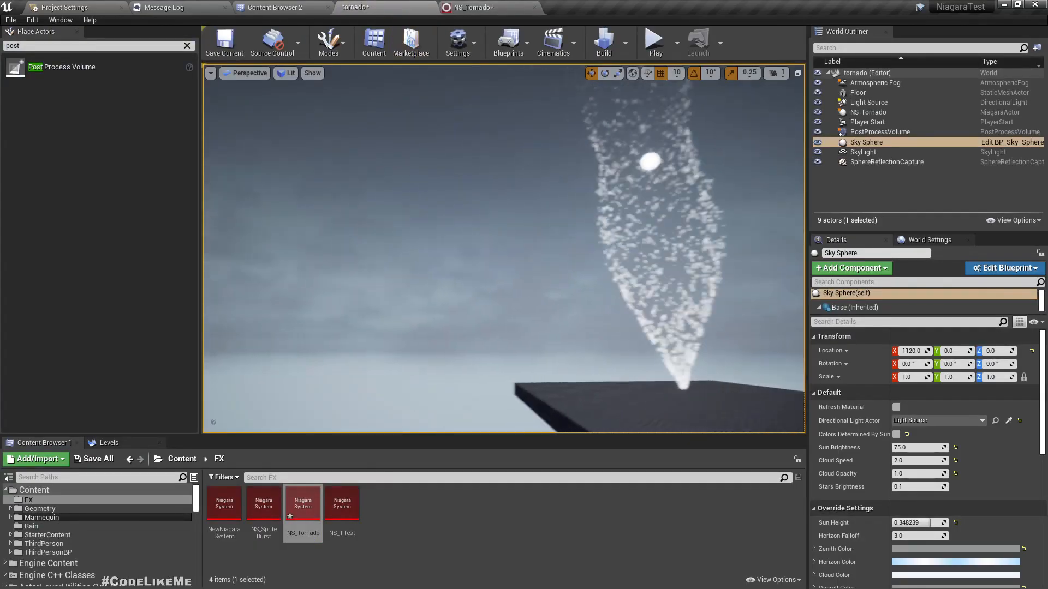
left_click(446, 7)
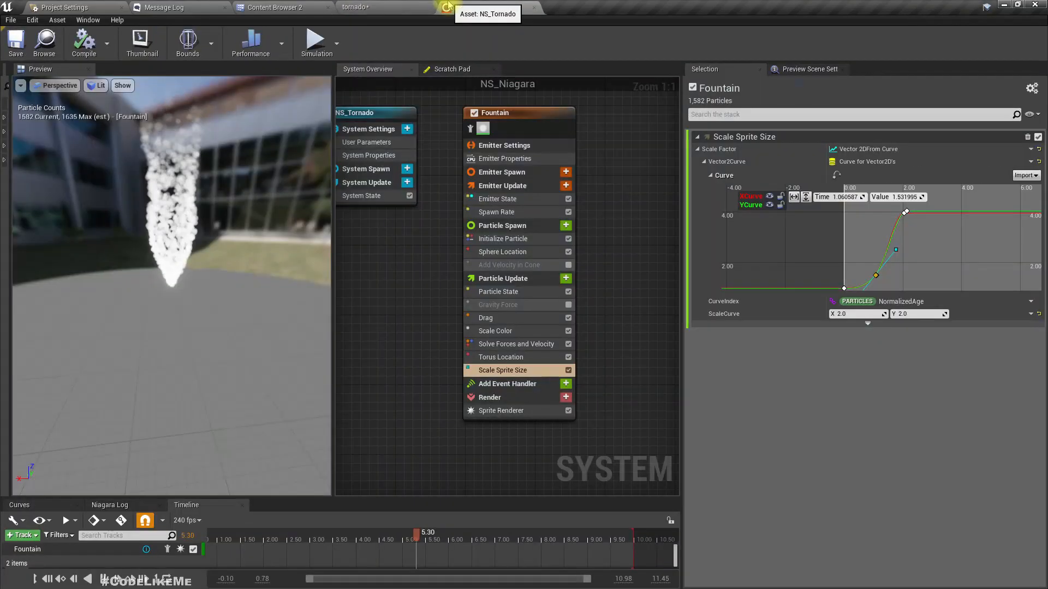
Set the ScaleCurve to 3 in both X and Y and inspect the tornado in the level.
left_click(845, 314)
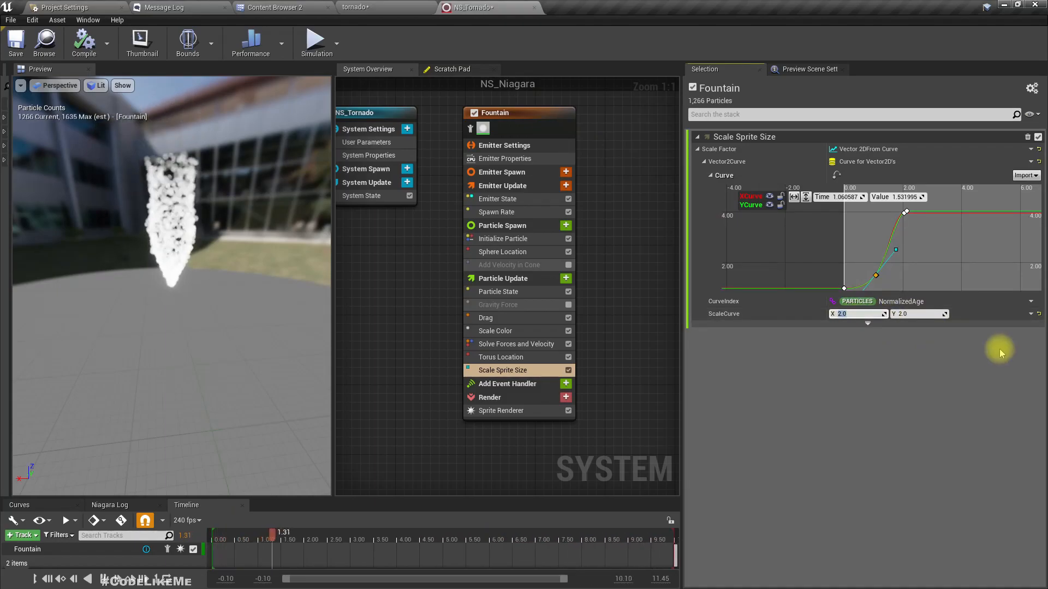
type("3")
key("Tab")
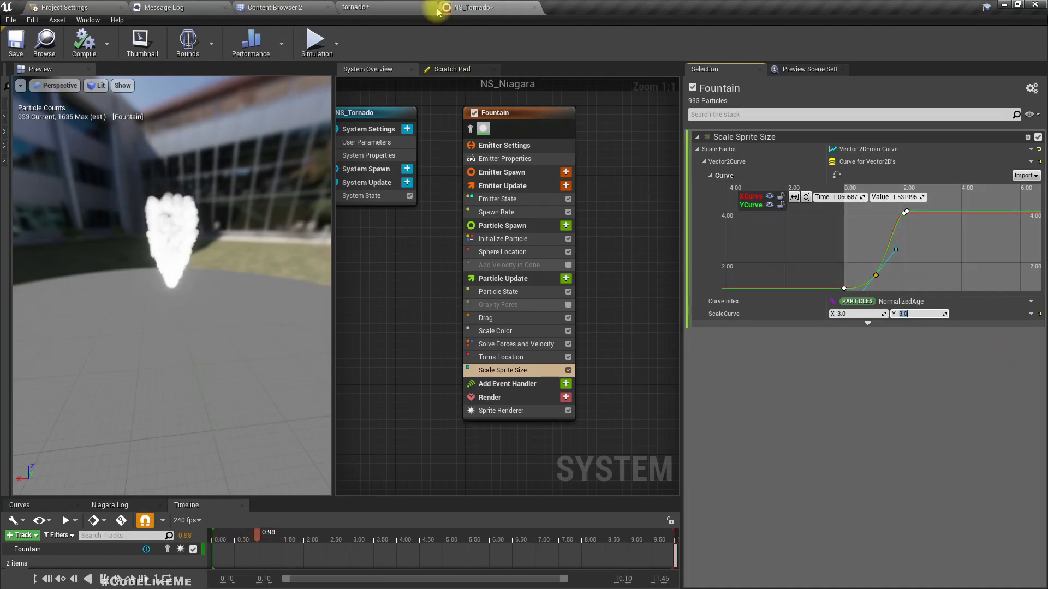
left_click(382, 7)
right_click_drag(504, 248, 453, 328)
key("d")
key("w")
mouse_move(640, 306)
right_mouse_down()
mouse_move(638, 333)
mouse_move(645, 293)
right_mouse_up()
scroll(640, 306, "down", 3)
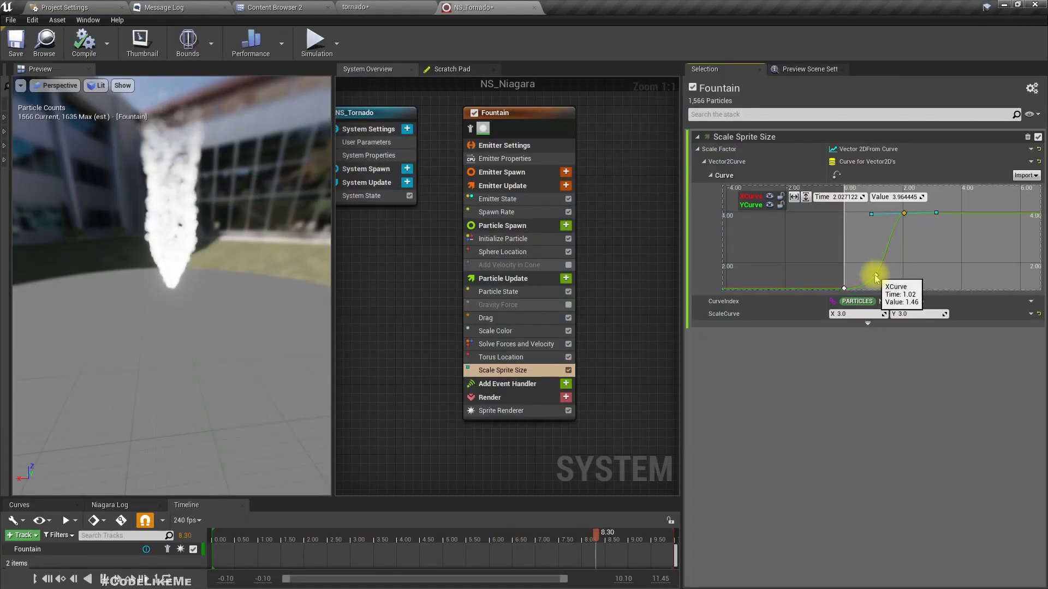
Move the middle XCurve and YCurve keys to about time 0.6, value 1.36, and check the tornado in the level.
middle_click(873, 277)
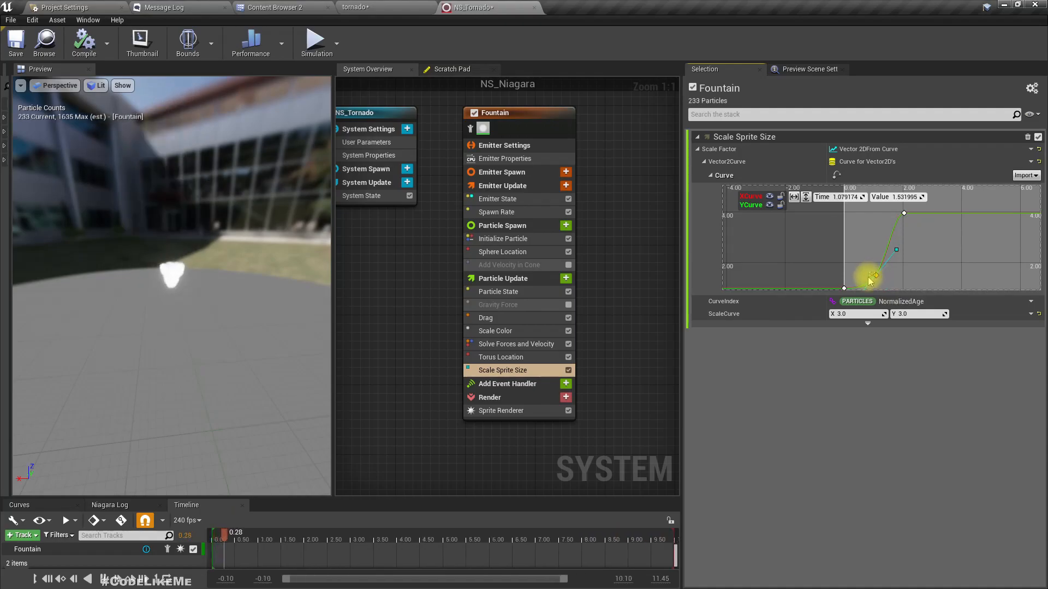
left_click_drag(875, 274, 864, 280)
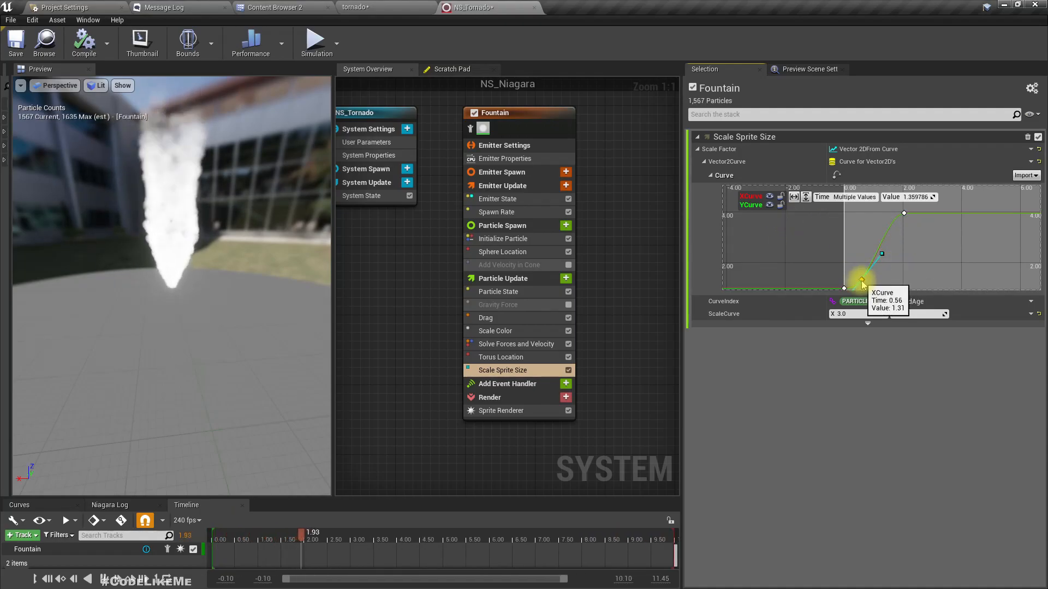
left_click(885, 275)
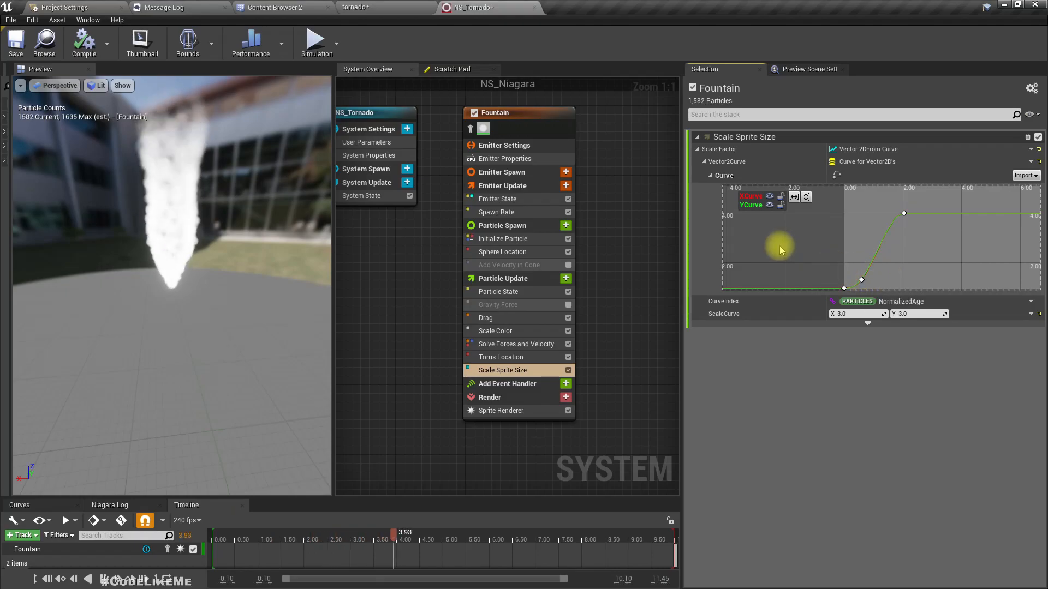
left_click(349, 7)
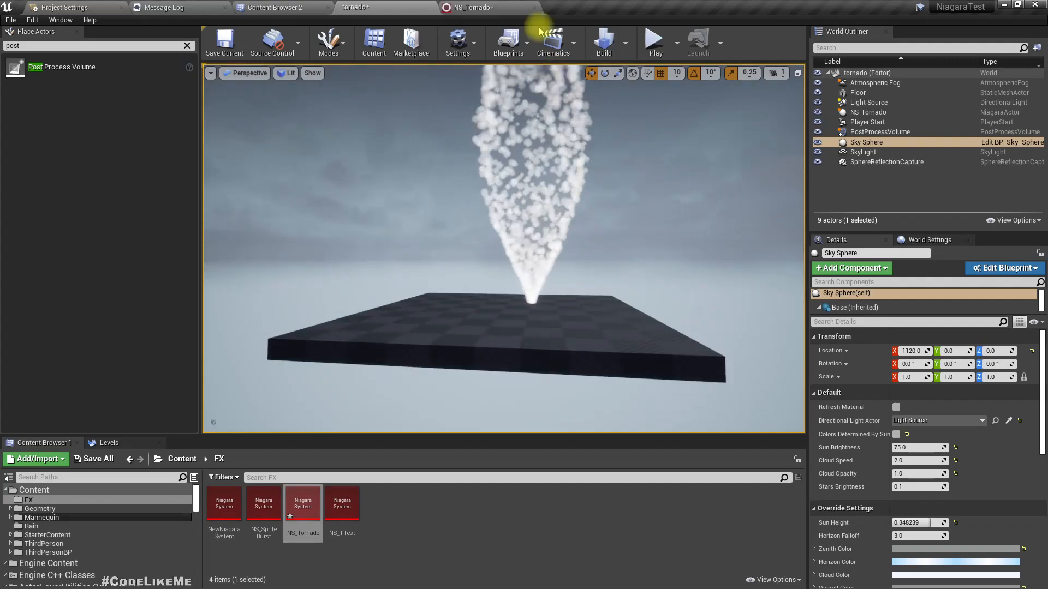
left_click(468, 7)
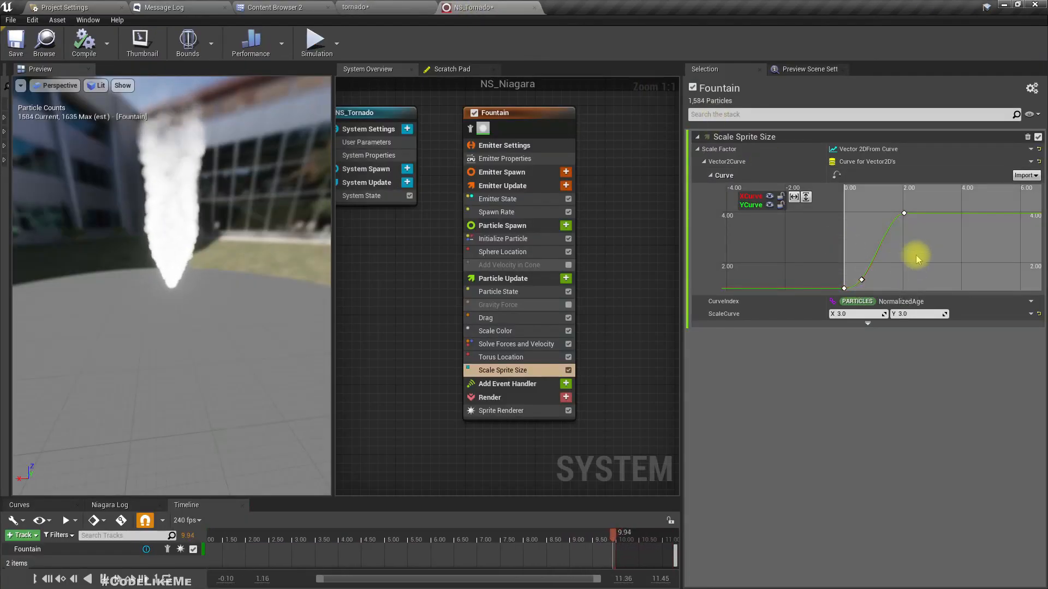
Move the XCurve and YCurve end keys to about time 1.58 and the middle keys to about time 0.47, and check the tornado in the level.
left_click_drag(904, 215, 895, 215)
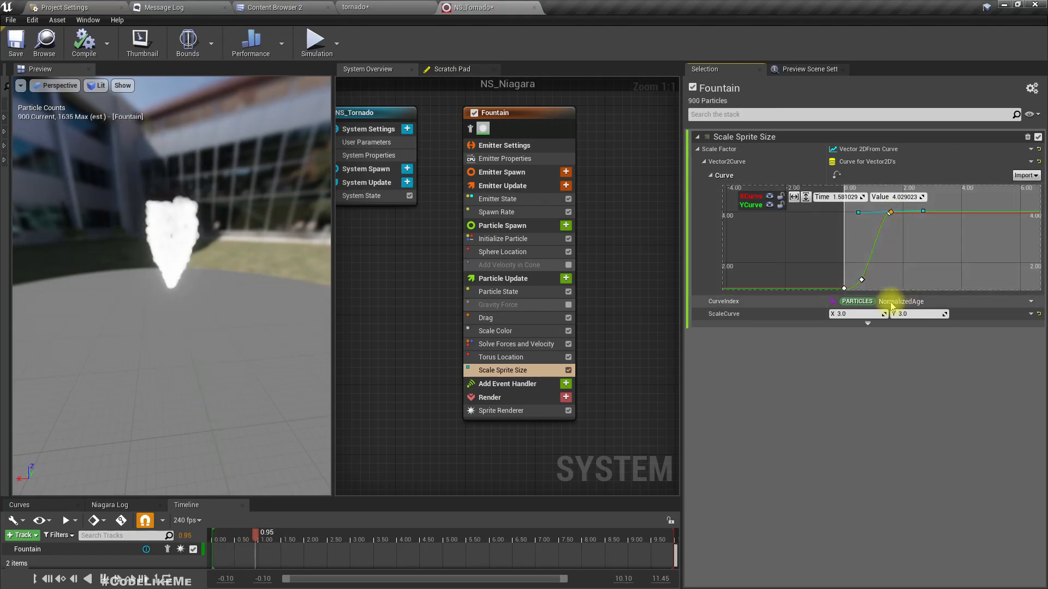
left_click(862, 280)
left_click_drag(864, 284, 861, 288)
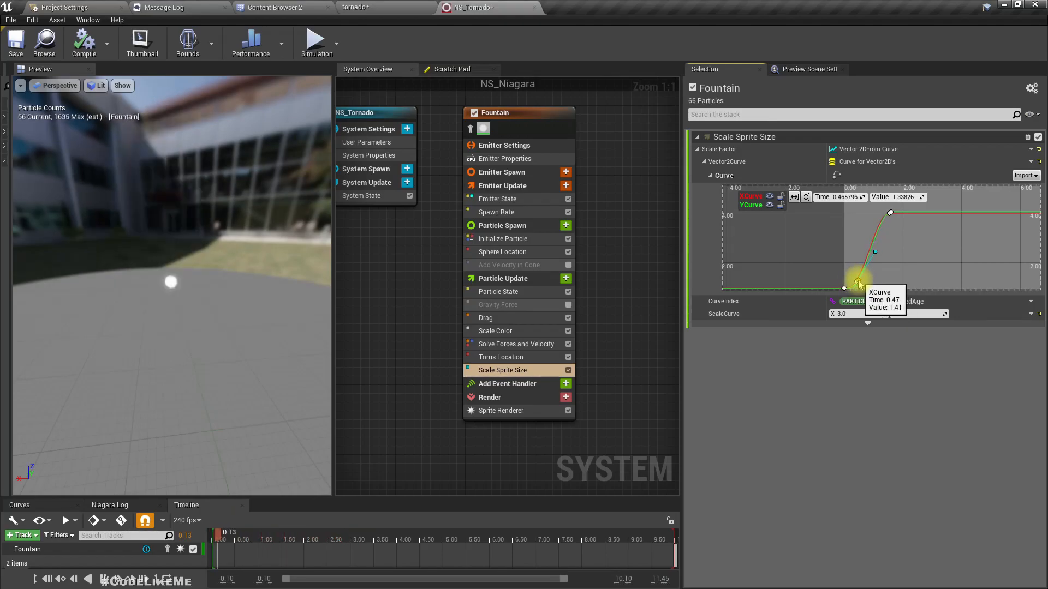
left_click(380, 4)
right_click_drag(609, 277, 597, 233)
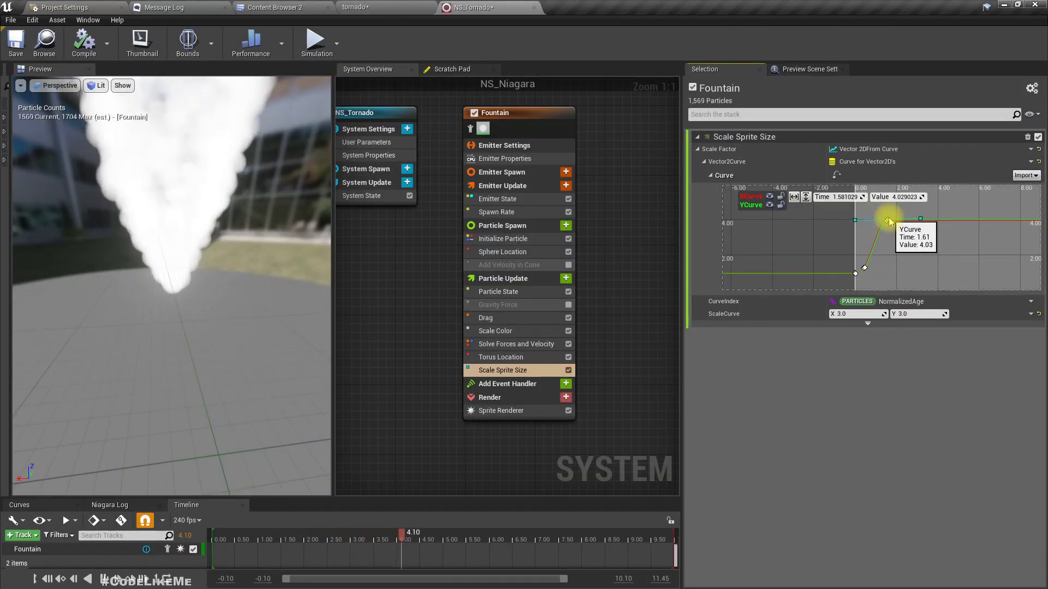
Move the XCurve end key to about time 1.53 and set its value to 9.
left_click(888, 220)
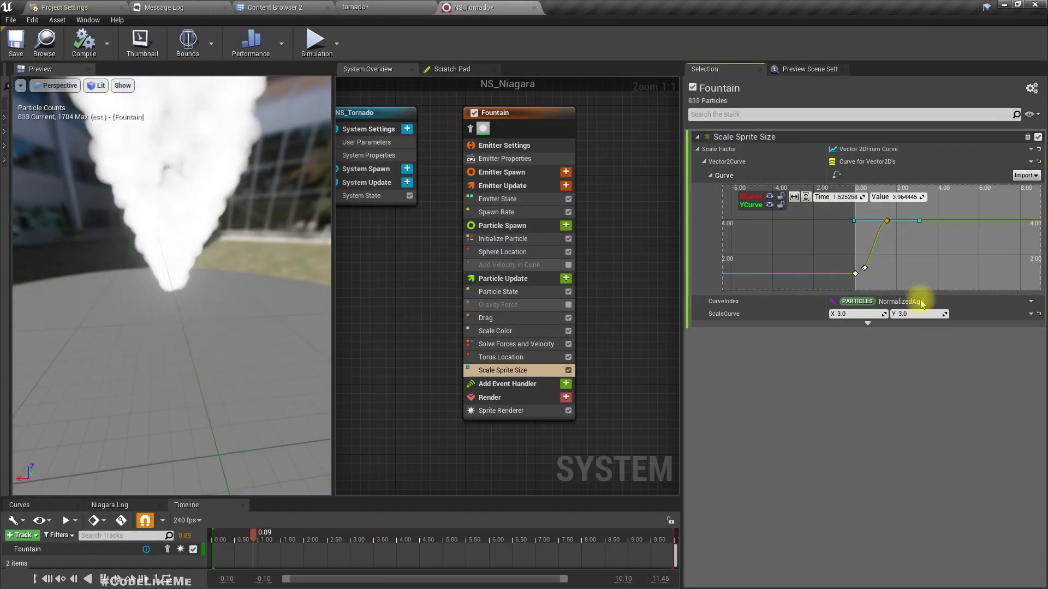
left_click(887, 221)
left_click(910, 195)
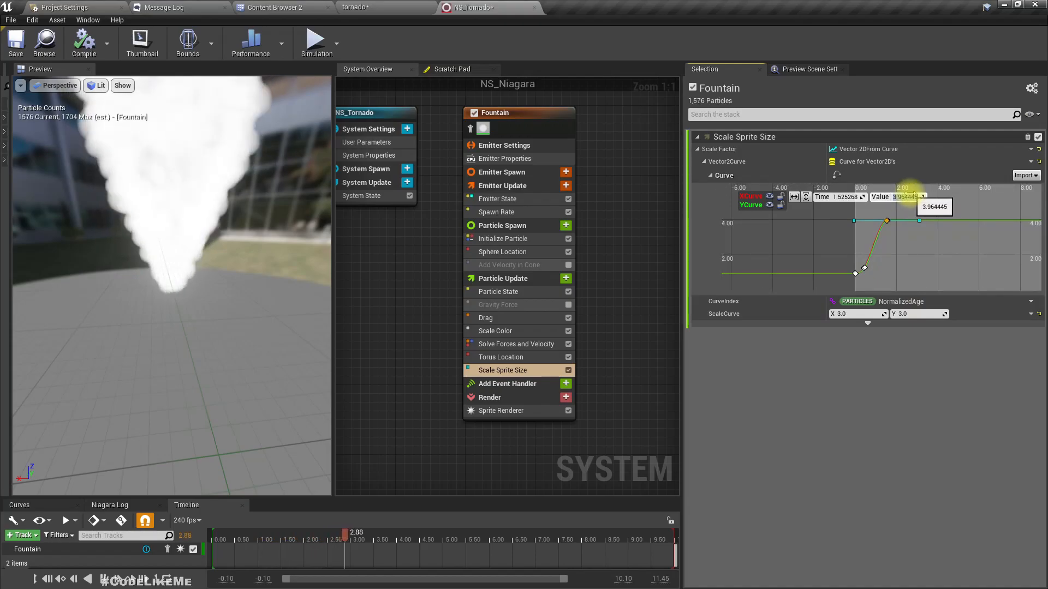
type("9.0")
key("Return")
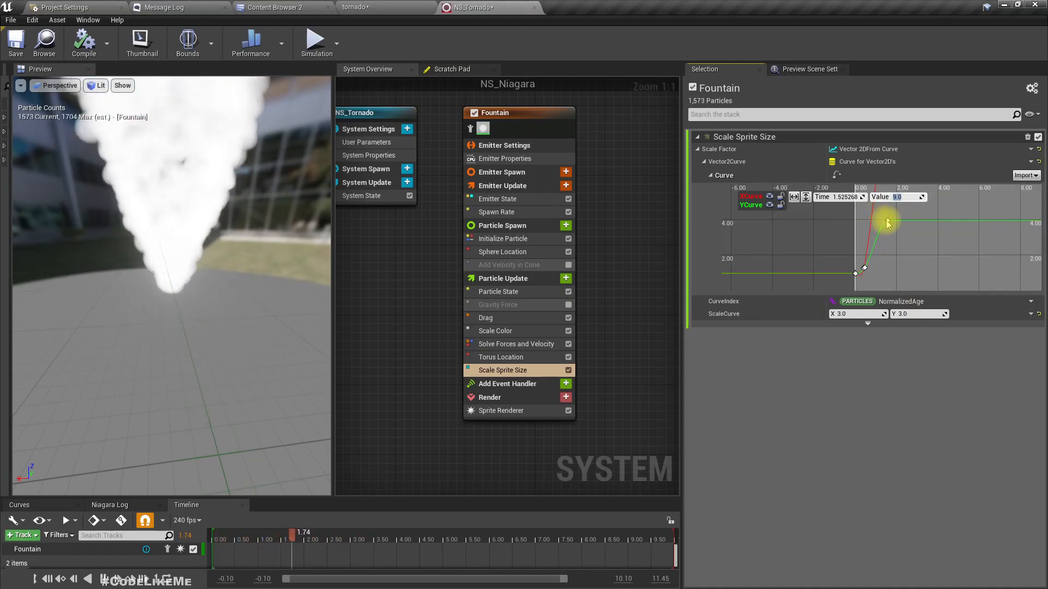
Set the value of the YCurve end key, at about time 1.56, to 9.
left_click(887, 221)
left_click(910, 195)
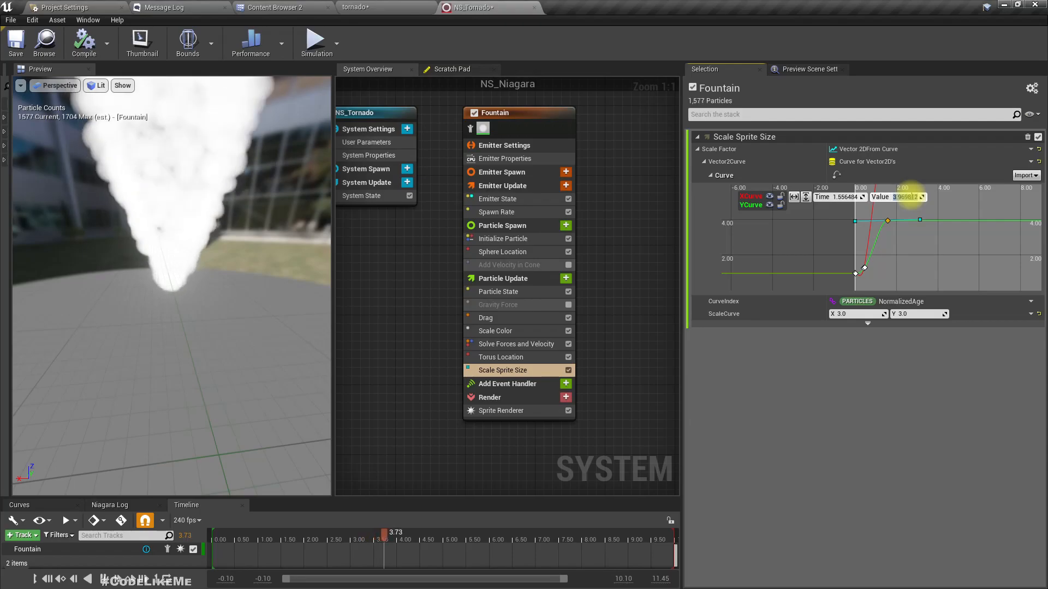
type("9")
key("Return")
Inspect the enlarged tornado in the level from several distances and angles.
left_click(382, 6)
right_click_drag(503, 249, 490, 289)
key("s")
right_click_drag(567, 263, 456, 412)
key("w")
key("a")
key("d")
key("s")
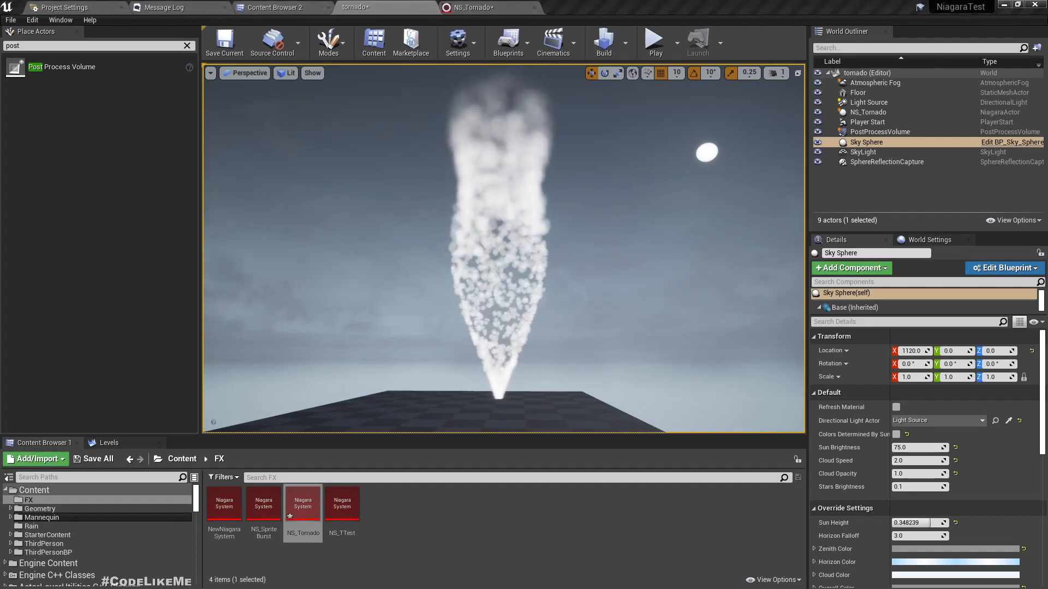
Test the Torus Location Offset X at 5 and -5, and set it back to 0.
left_click(504, 7)
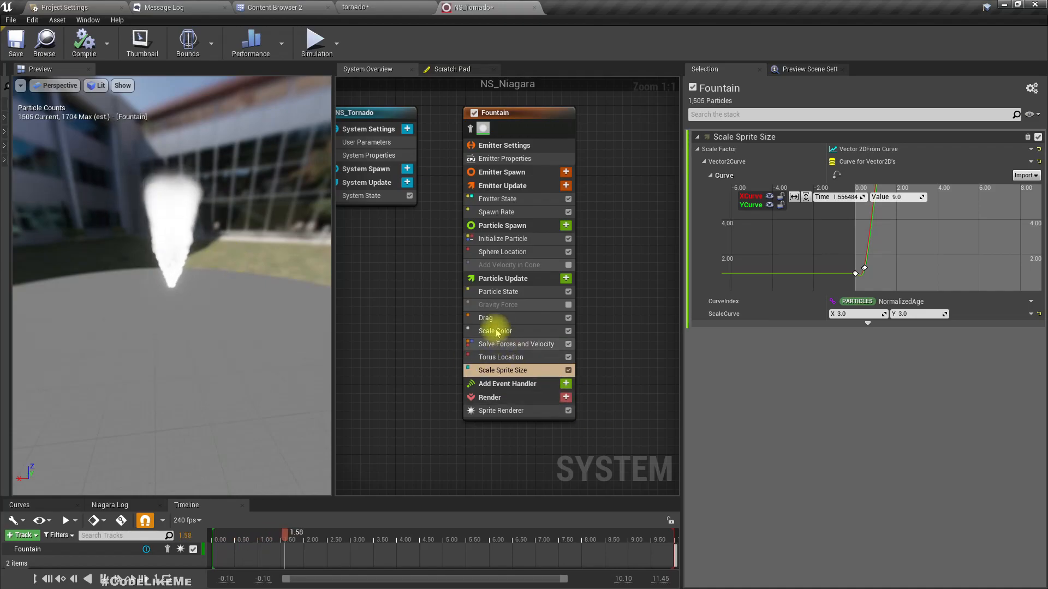
left_click(500, 357)
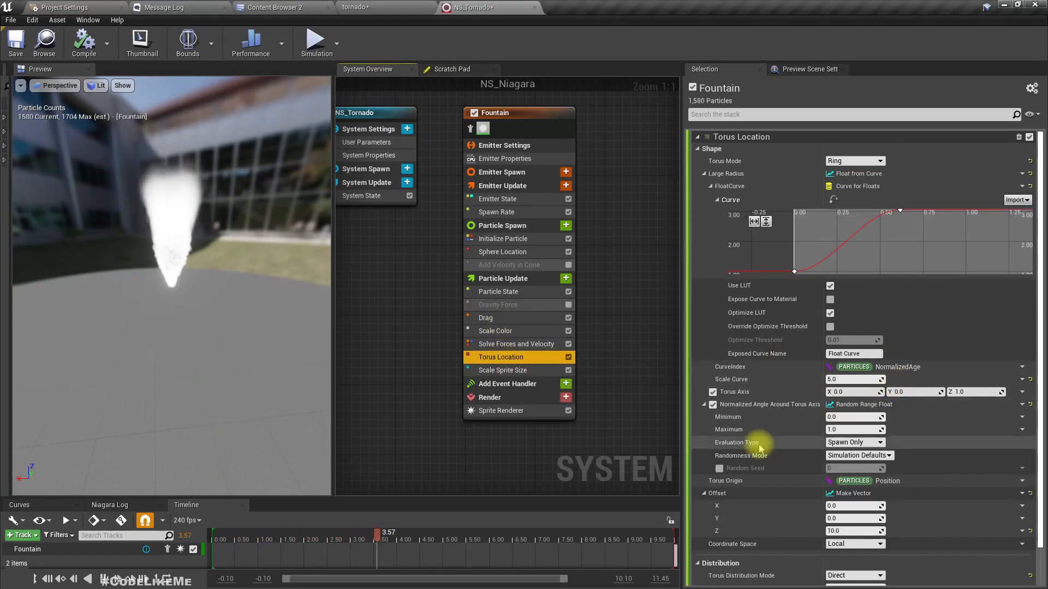
scroll(783, 444, "down", 2)
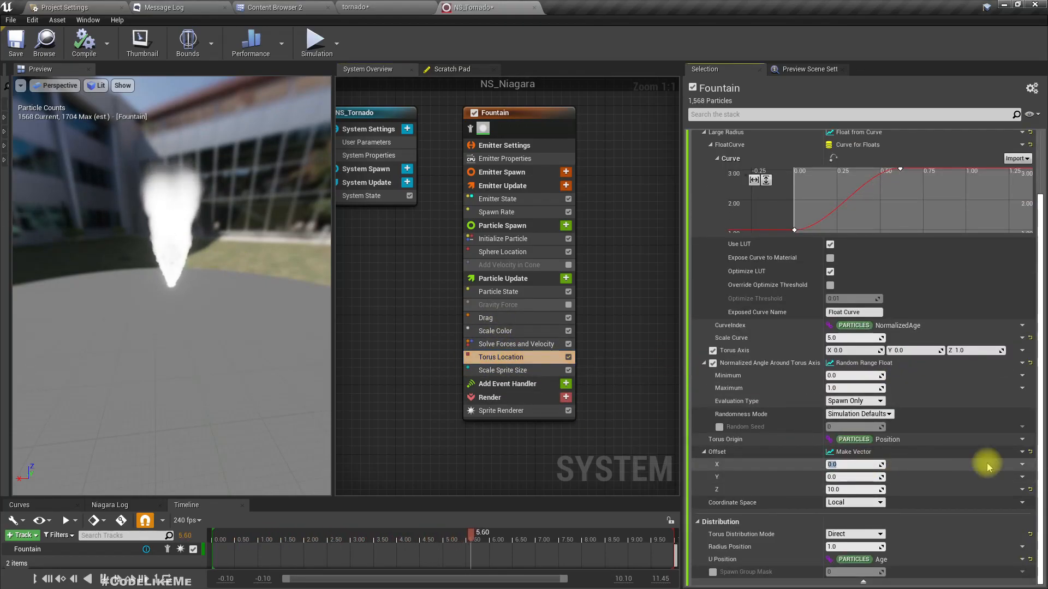
type("5")
key("Return")
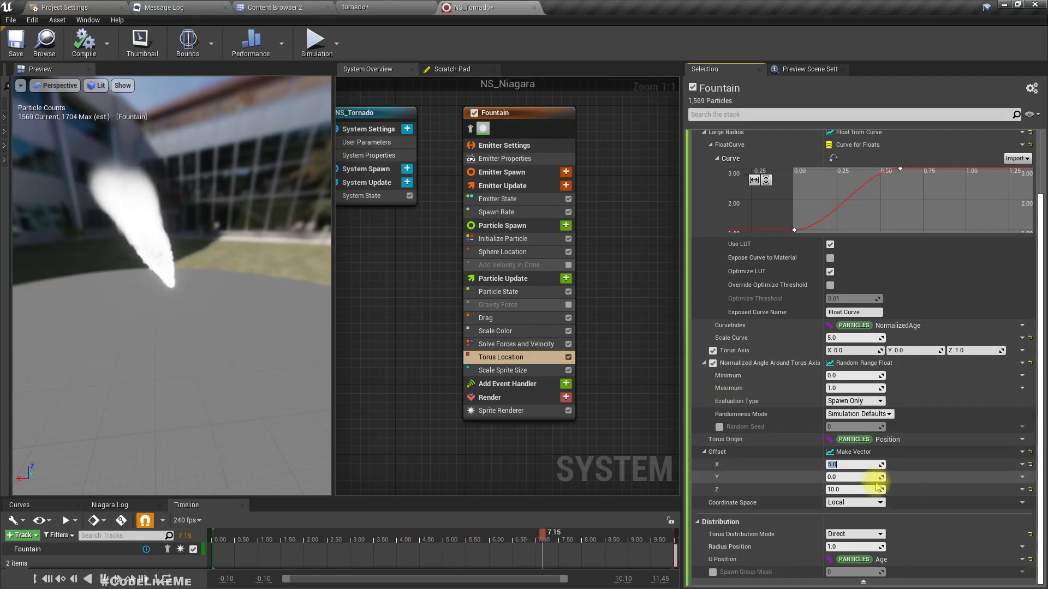
key("Return")
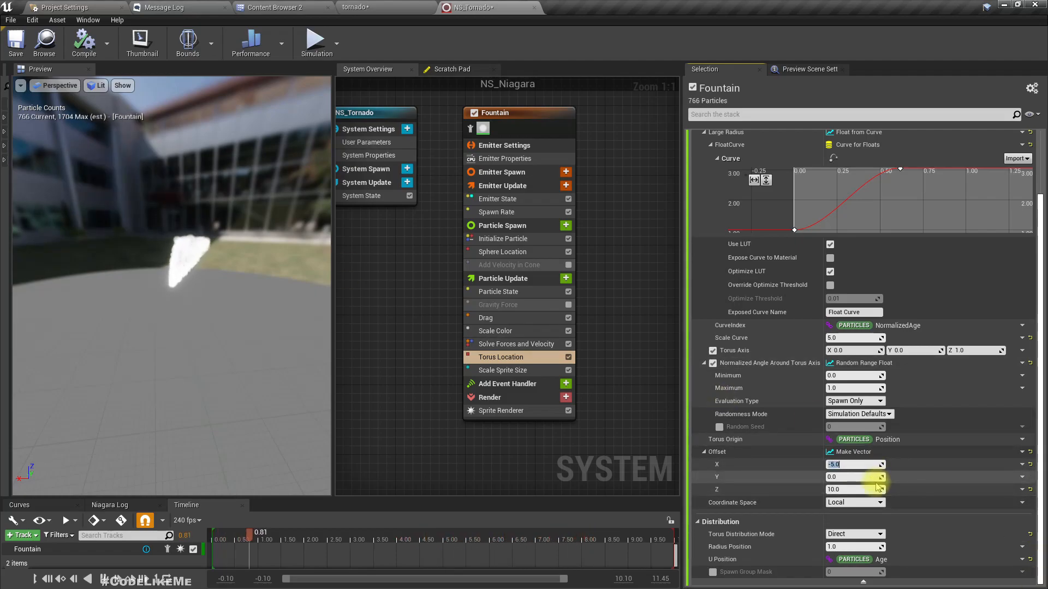
key("Return")
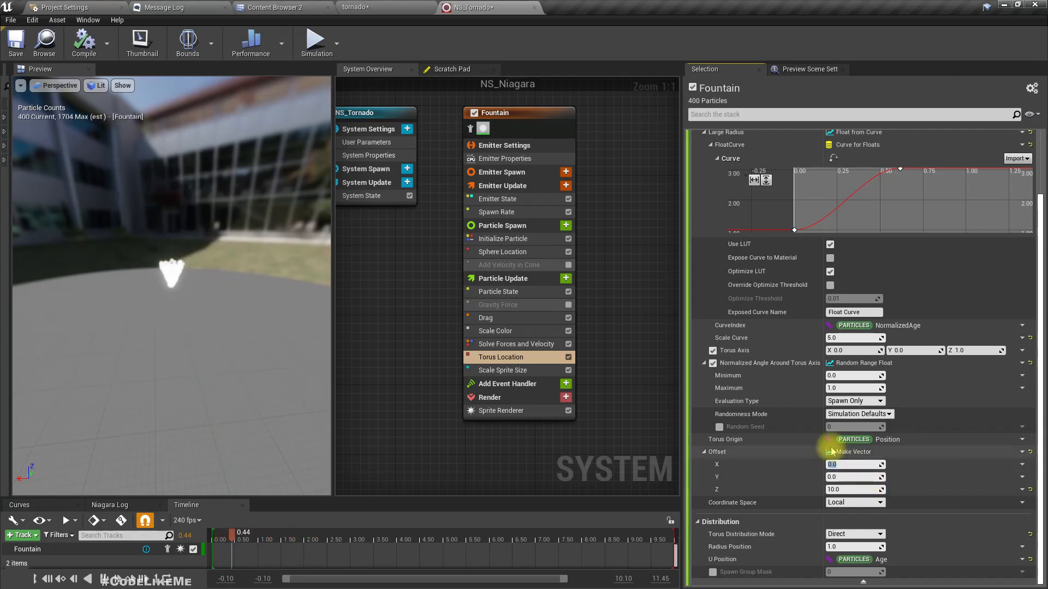
Test the Torus Location Offset Y at 5 and set it back to 0.
left_click(853, 485)
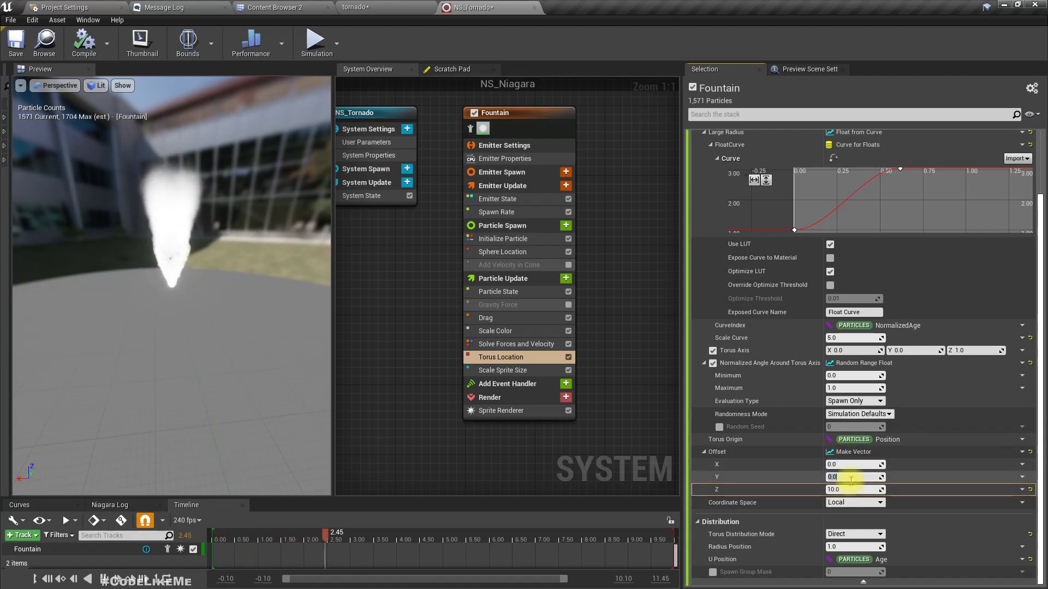
left_click_drag(169, 243, 322, 261)
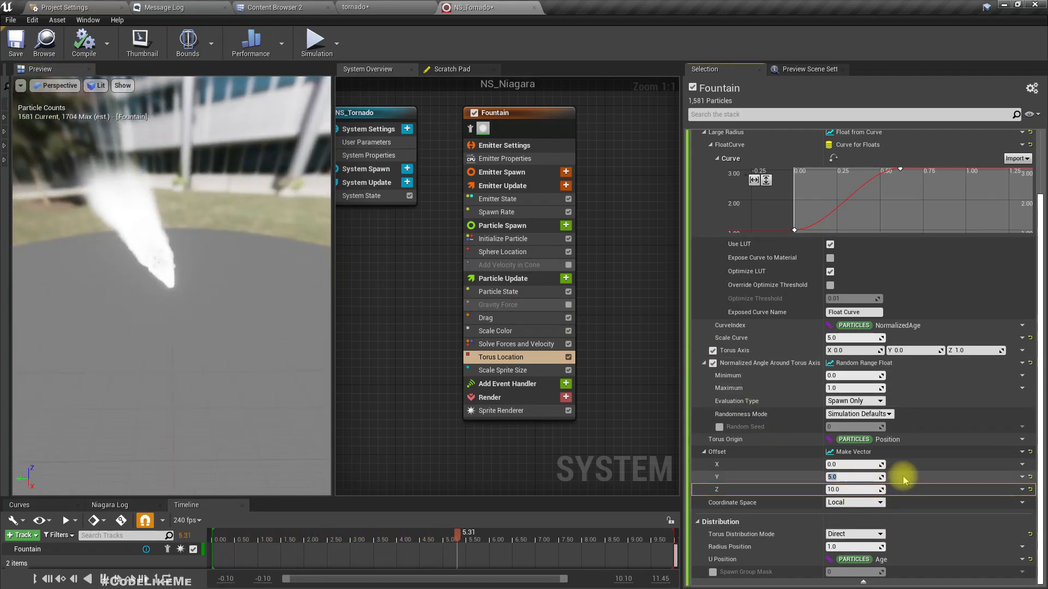
type("0")
key("Return")
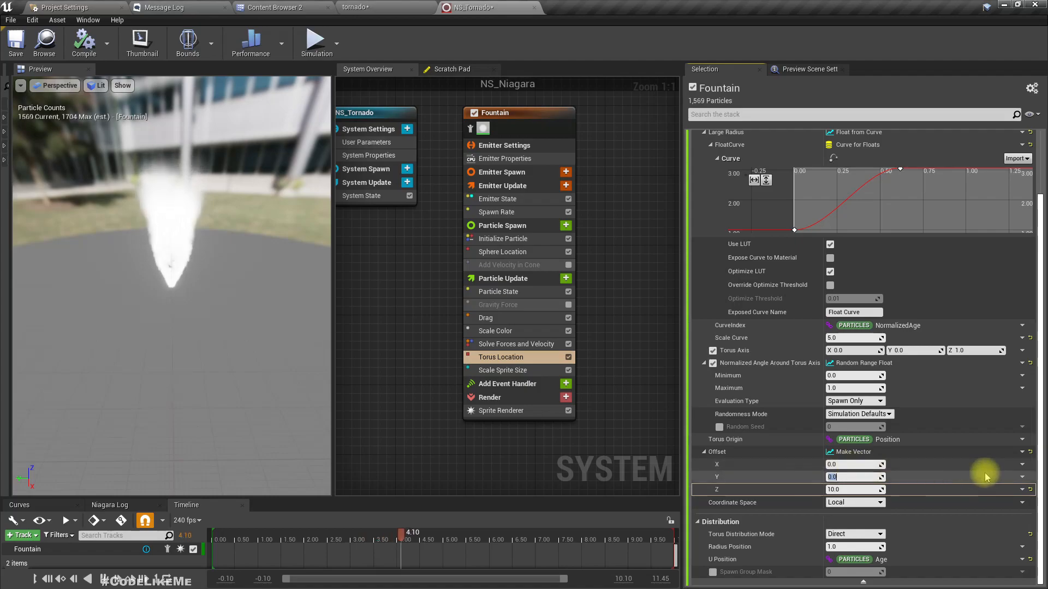
Try to drive the Torus Location Offset X with a Multiply Float that uses Sine as its A input.
left_click(1022, 464)
left_click(886, 271)
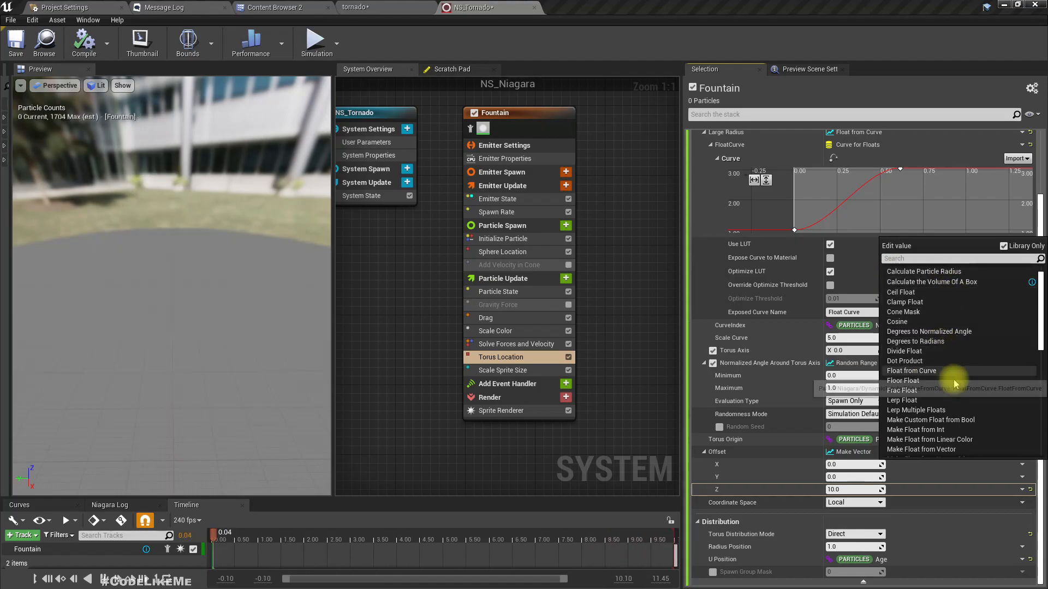
scroll(955, 415, "down", 3)
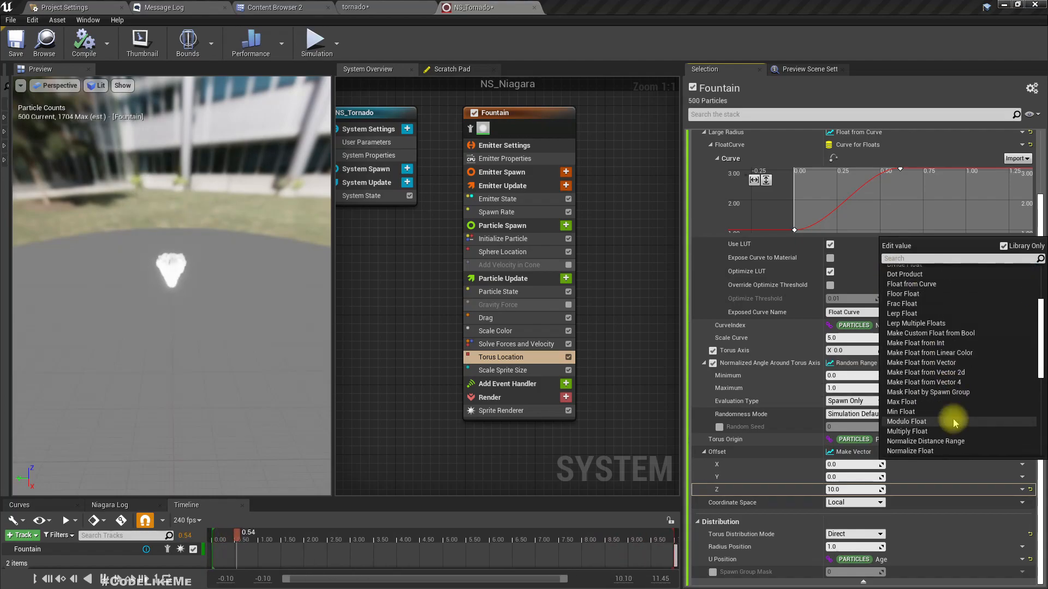
left_click(908, 434)
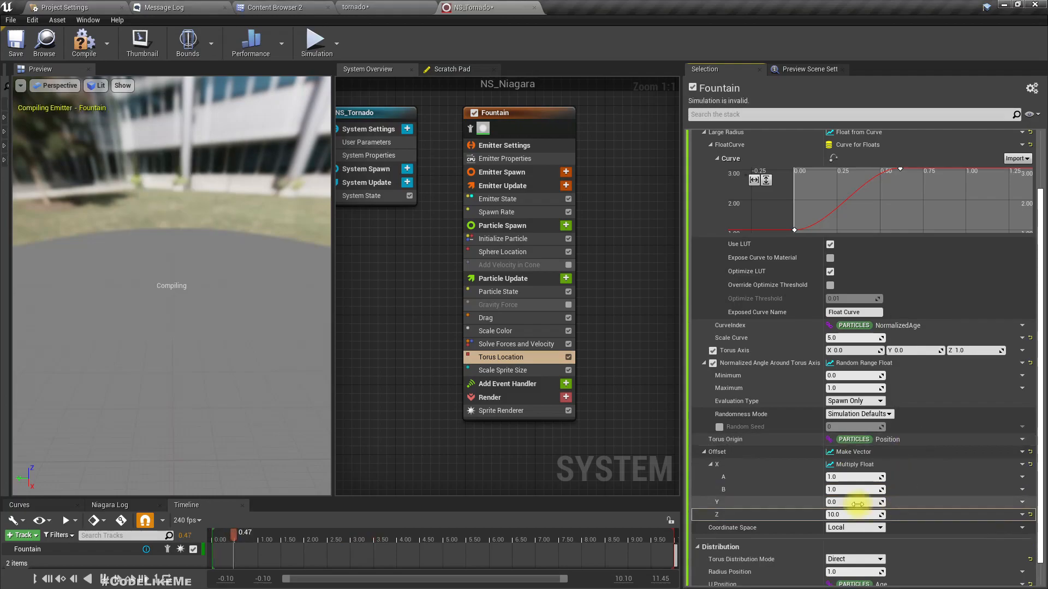
left_click(872, 477)
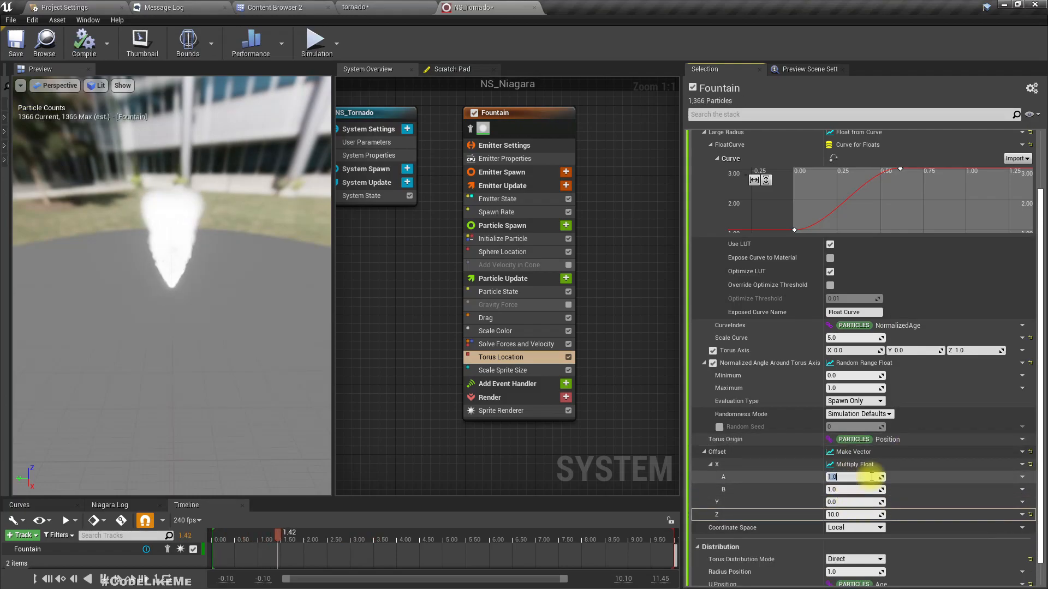
left_click(1023, 478)
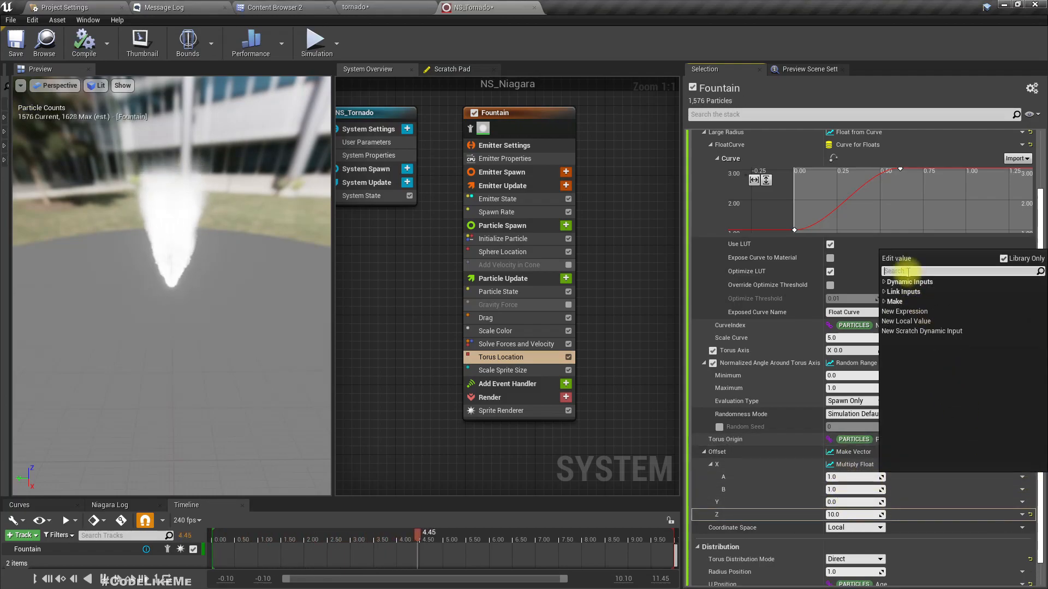
type("sin")
key("Return")
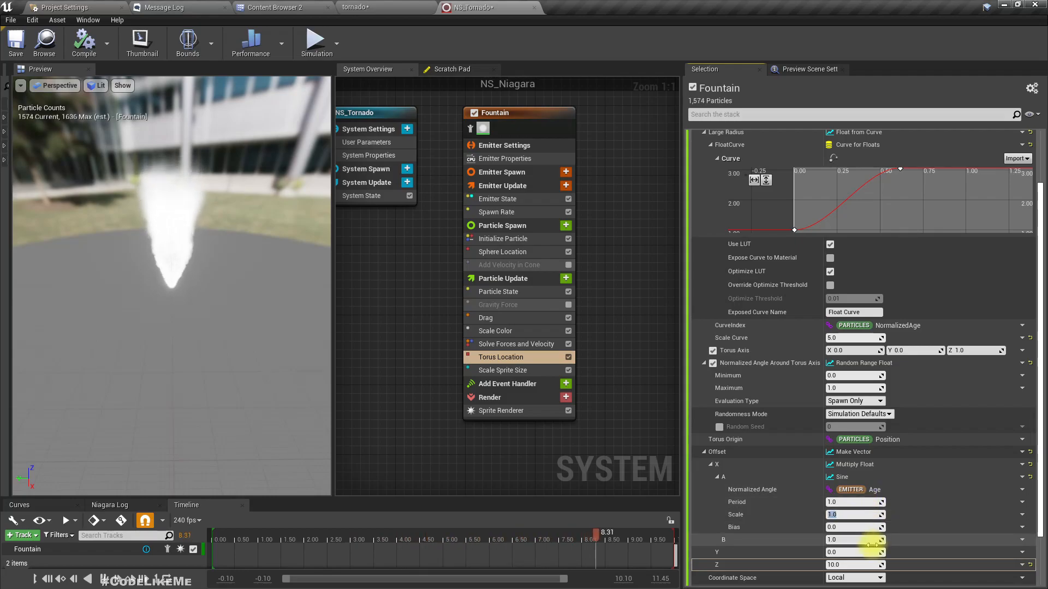
Undo the Sine and Multiply Float dynamic inputs on Offset X.
left_click(1022, 539)
left_click(1022, 540)
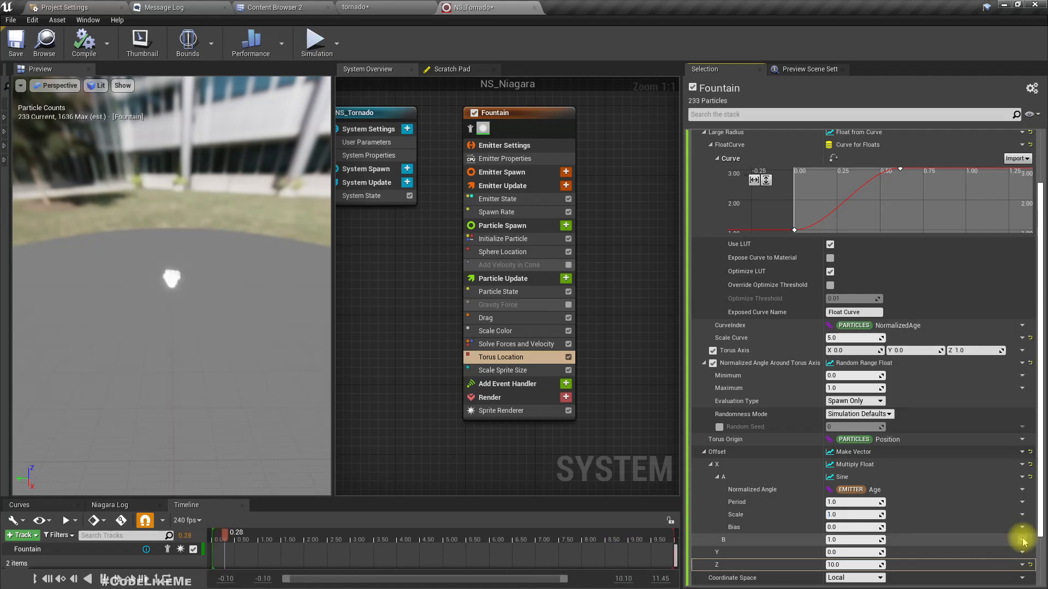
left_click(736, 480)
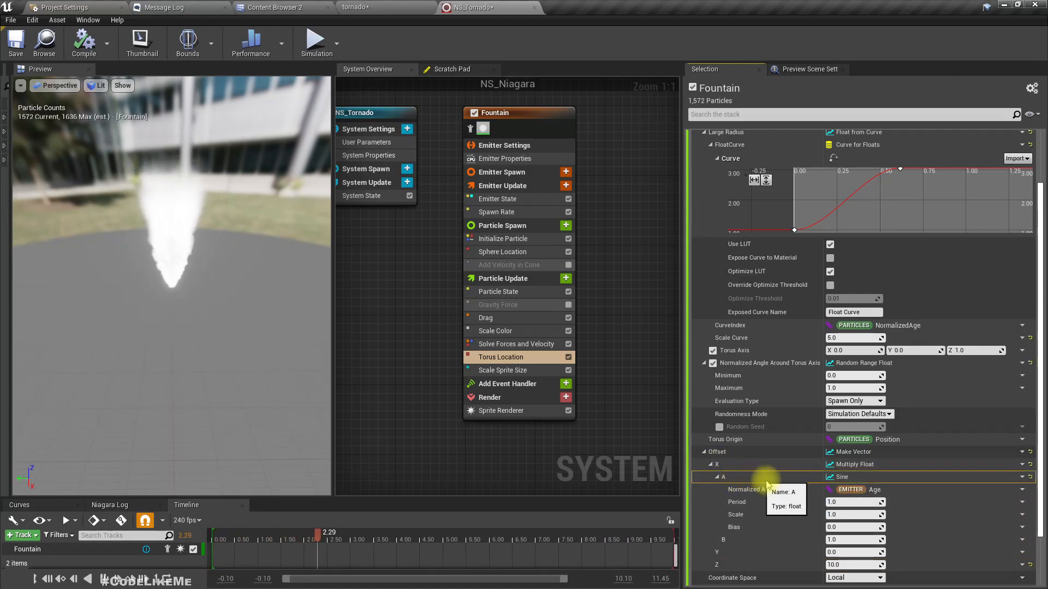
key("ctrl+z")
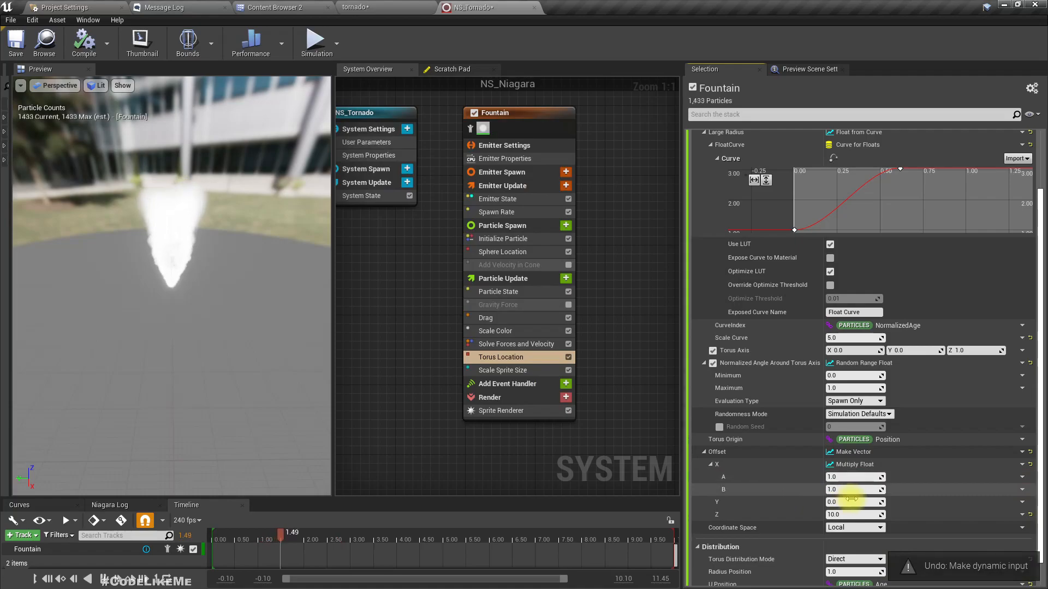
key("ctrl+z")
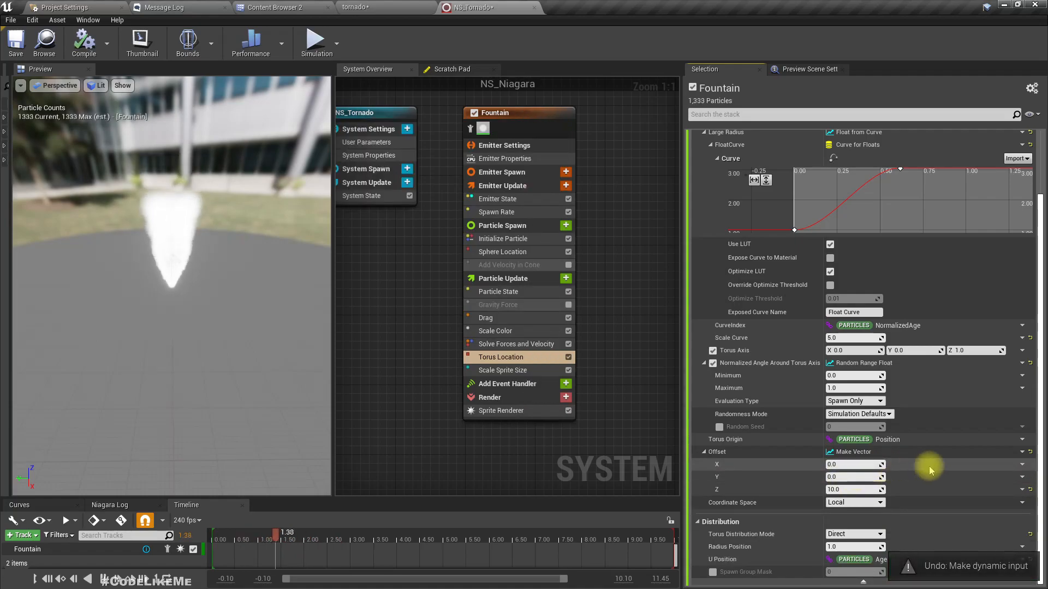
Assign a Sine dynamic input directly to the Torus Location Offset X.
left_click(1022, 465)
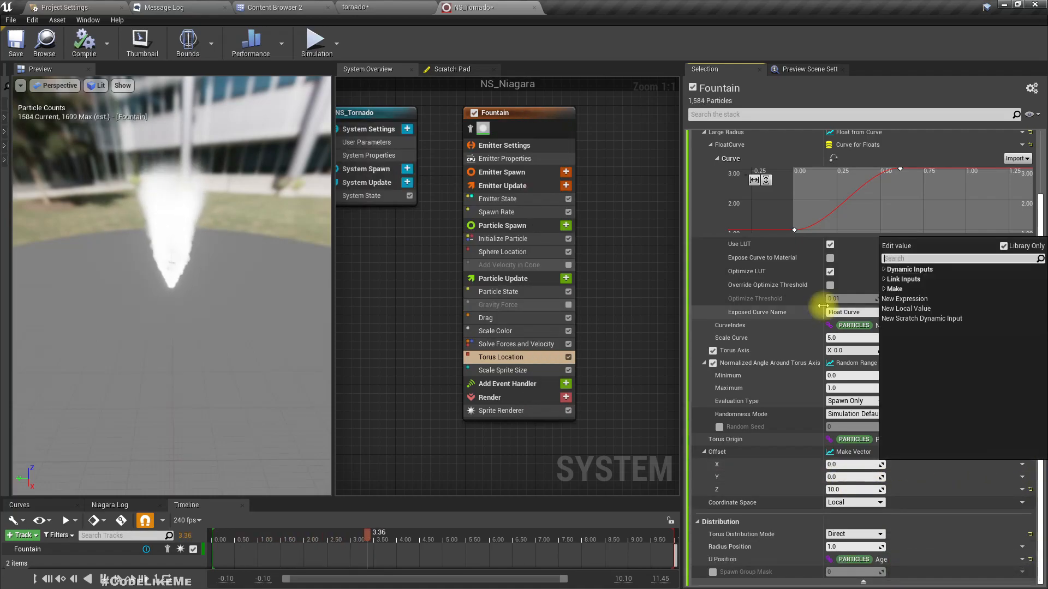
type("sine")
key("Return")
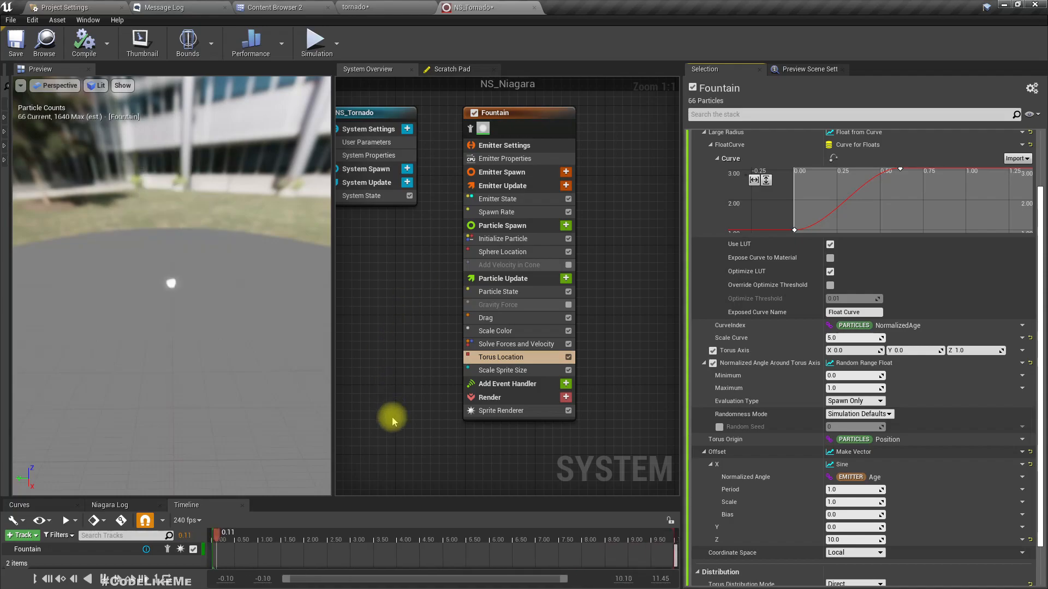
Set the Scale of the Offset X Sine to 5 and check the tornado in the preview.
left_click(840, 502)
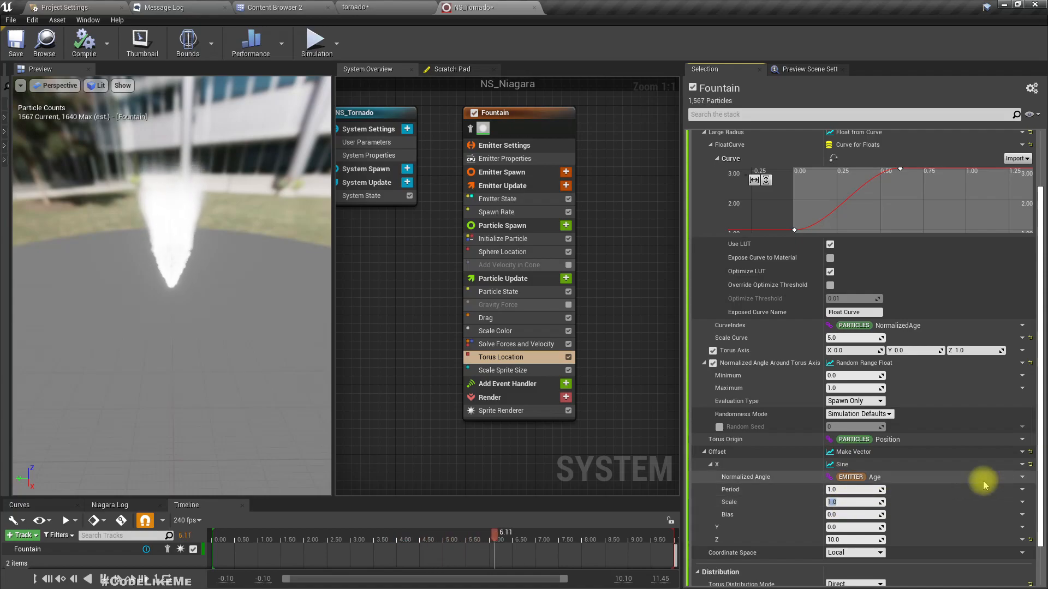
key("Return")
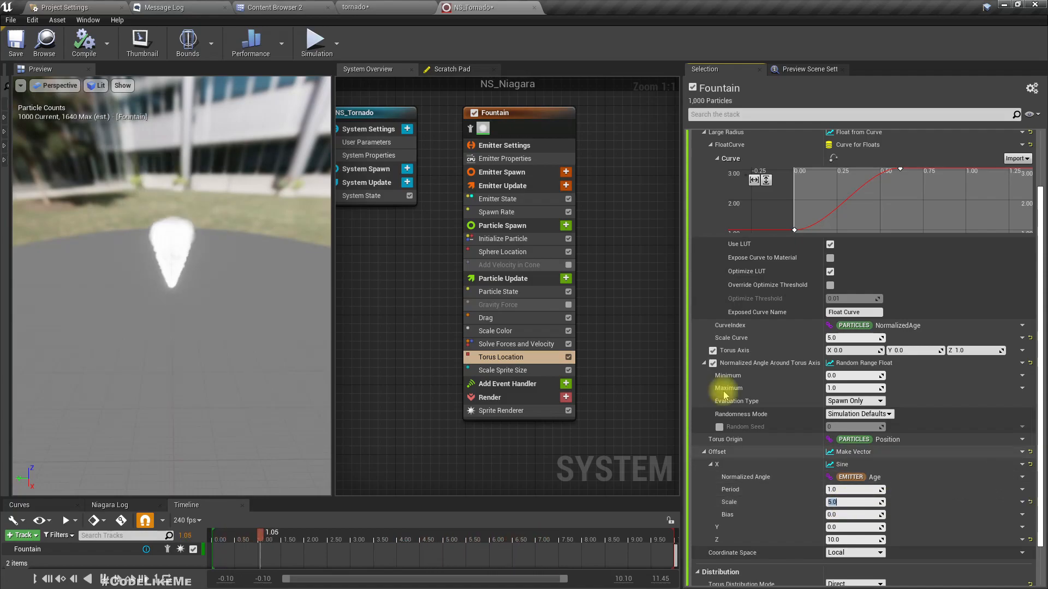
mouse_move(129, 277)
left_mouse_down()
mouse_move(136, 262)
mouse_move(128, 276)
left_mouse_up()
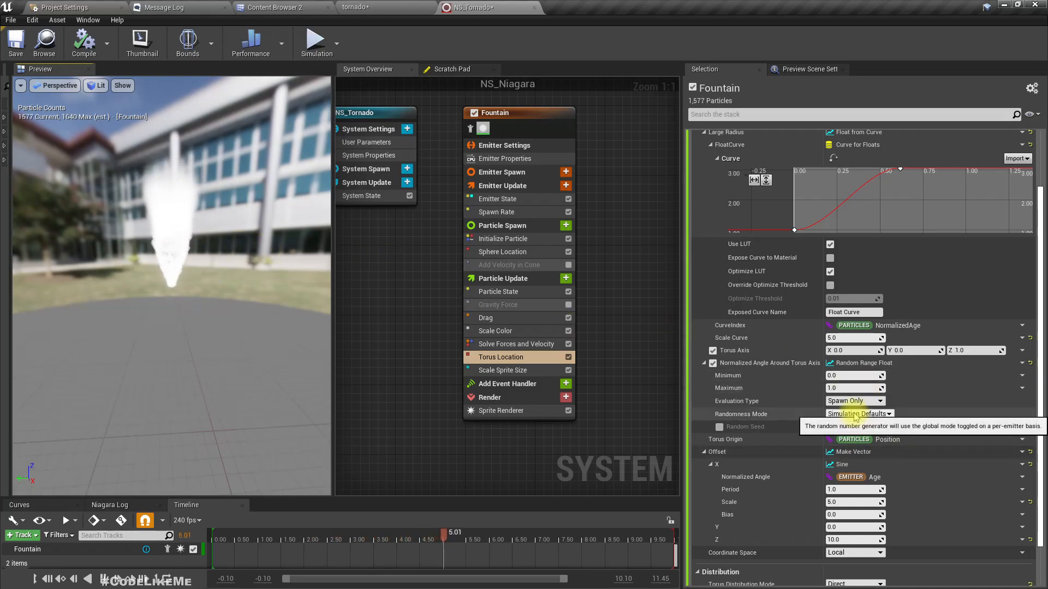
Test the Bias of the Offset X Sine at 5 and set it back to 0.
left_click(845, 515)
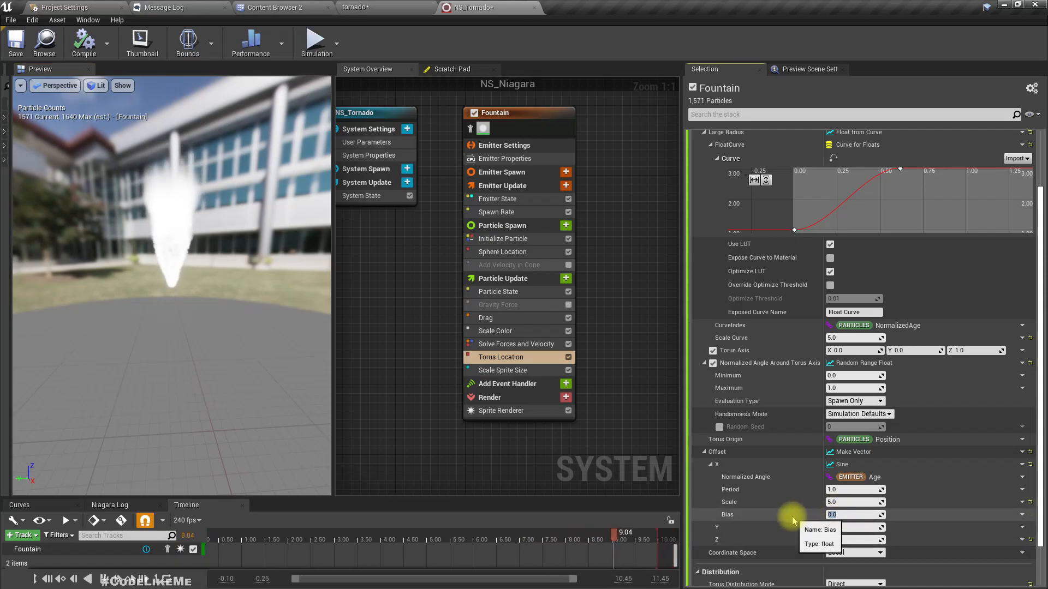
type("5.")
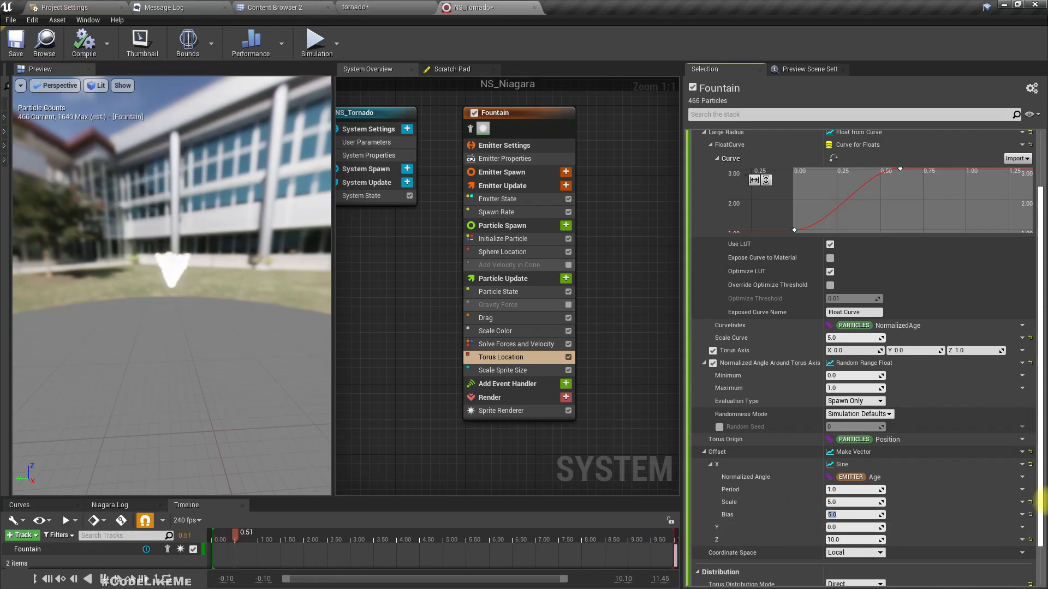
type("0")
key("Return")
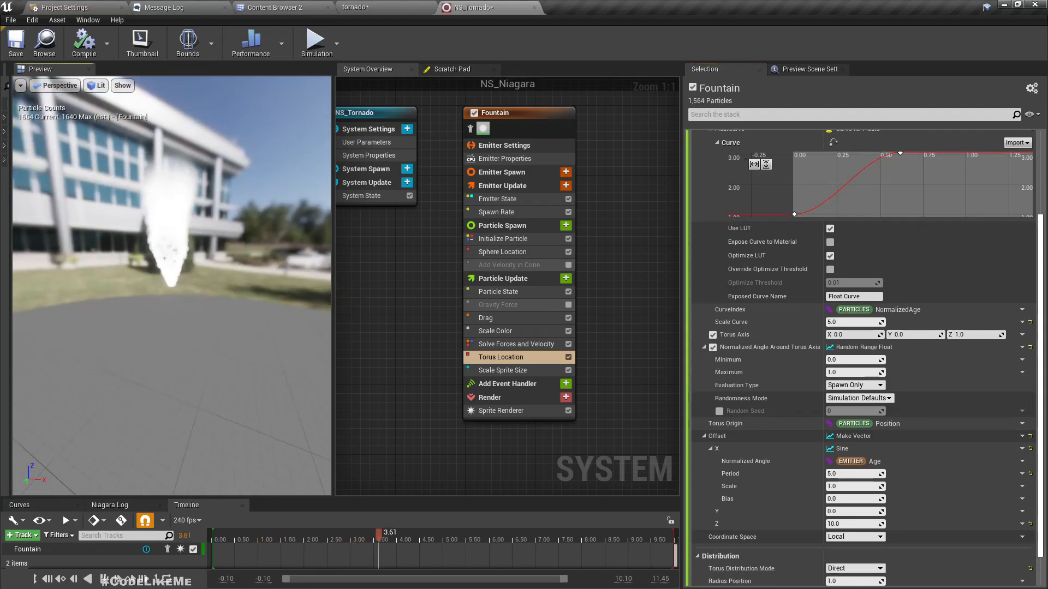
Try Scale values of 10 and 5 on the Torus Location Offset X Sine while watching the preview.
left_click_drag(171, 285, 245, 286)
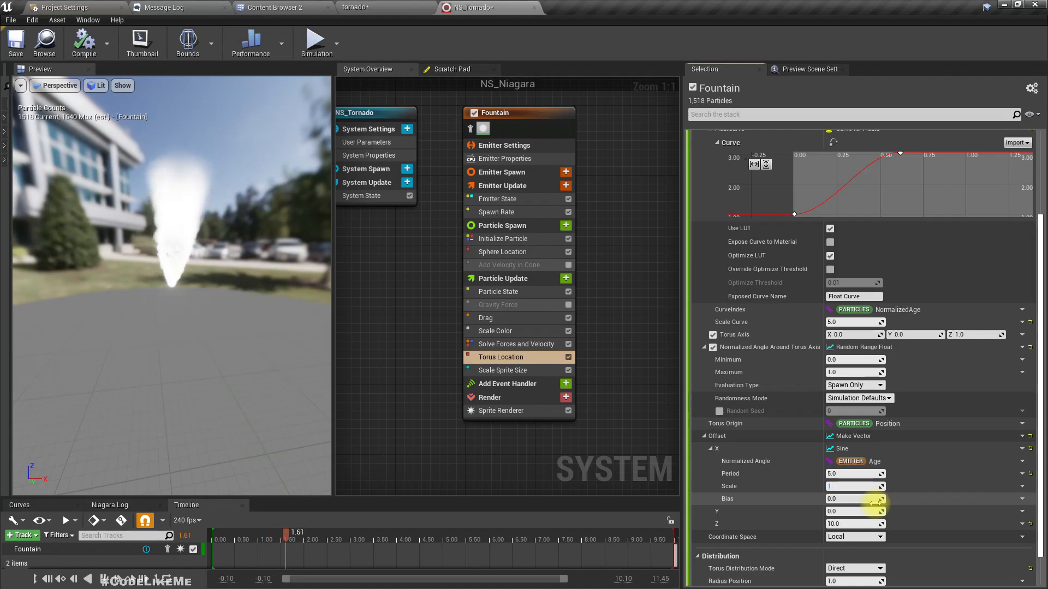
type("0")
key("Return")
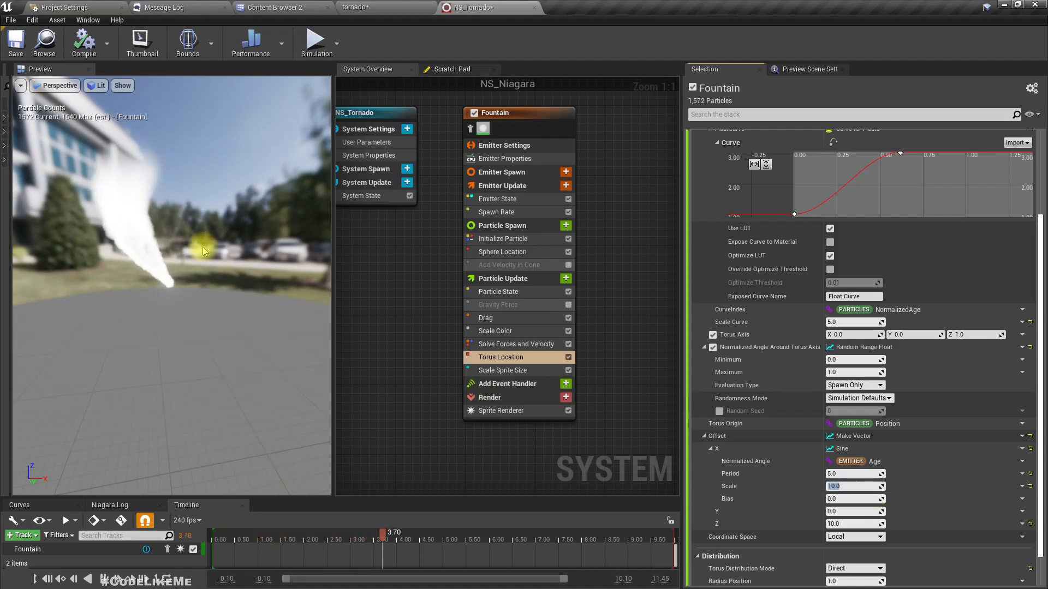
left_click(873, 487)
type("5")
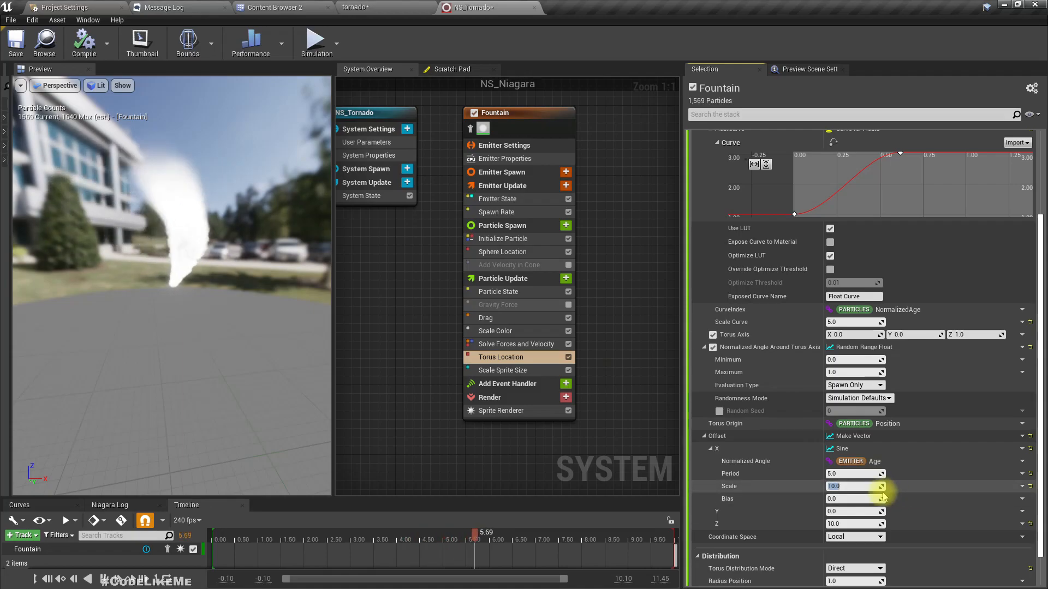
key("Return")
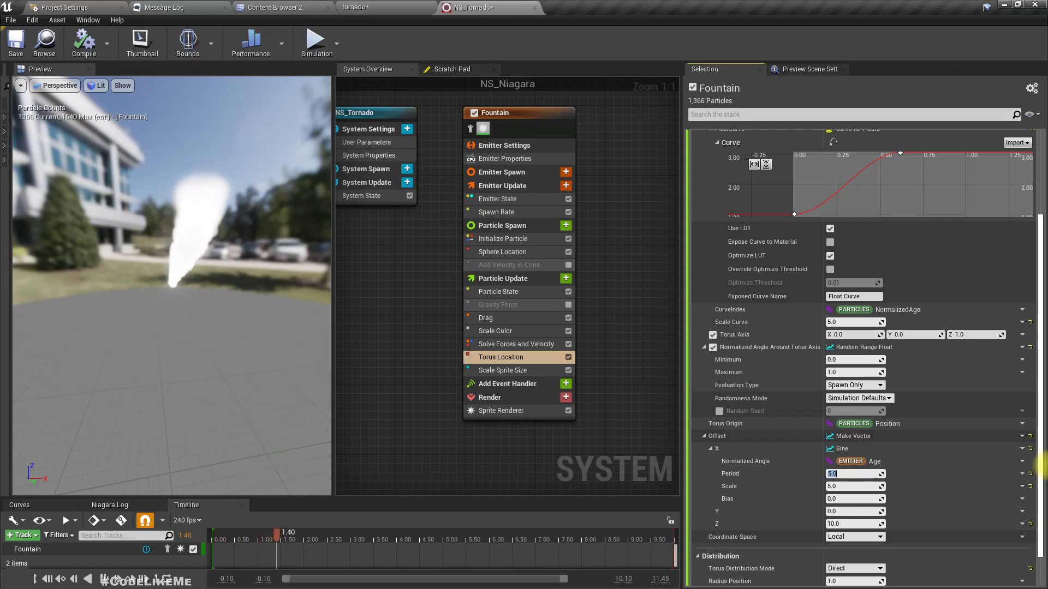
Set the Offset X Sine's Period to 8 and Scale to 3, and check the tornado in the level.
type("8")
key("Return")
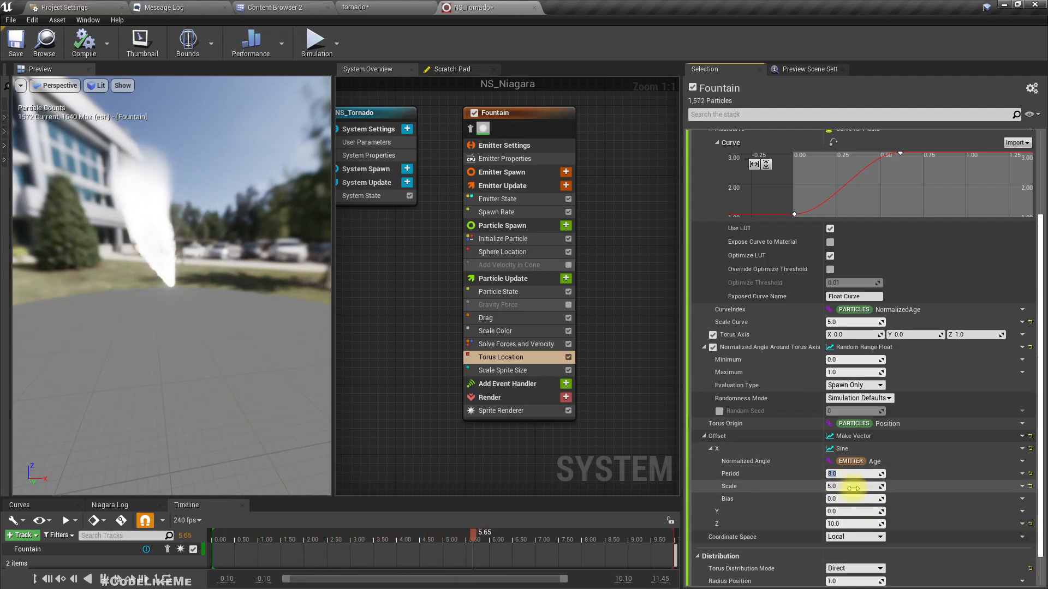
type("3")
key("Return")
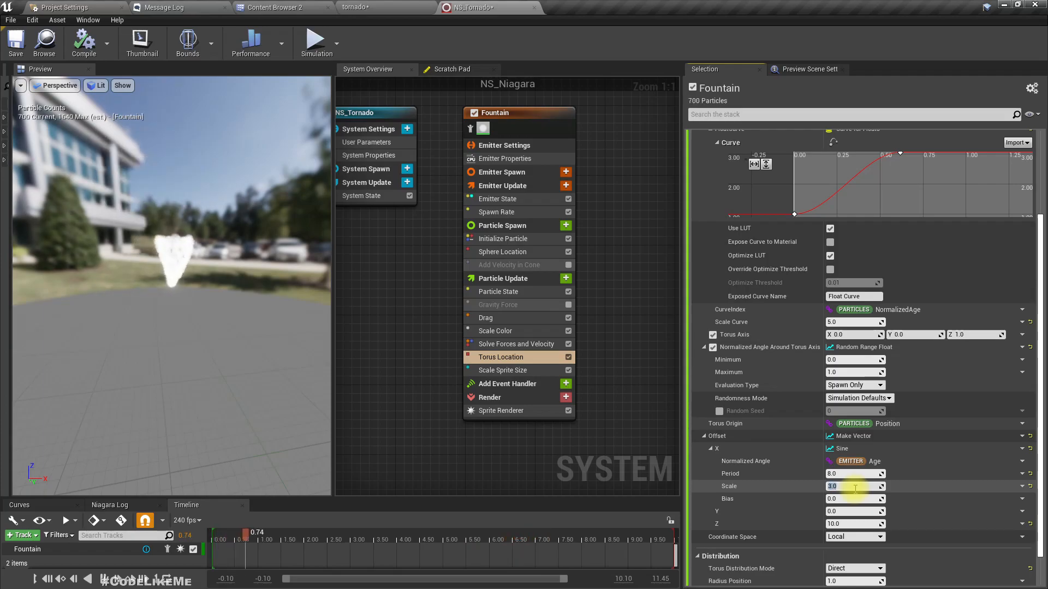
left_click_drag(217, 237, 218, 254)
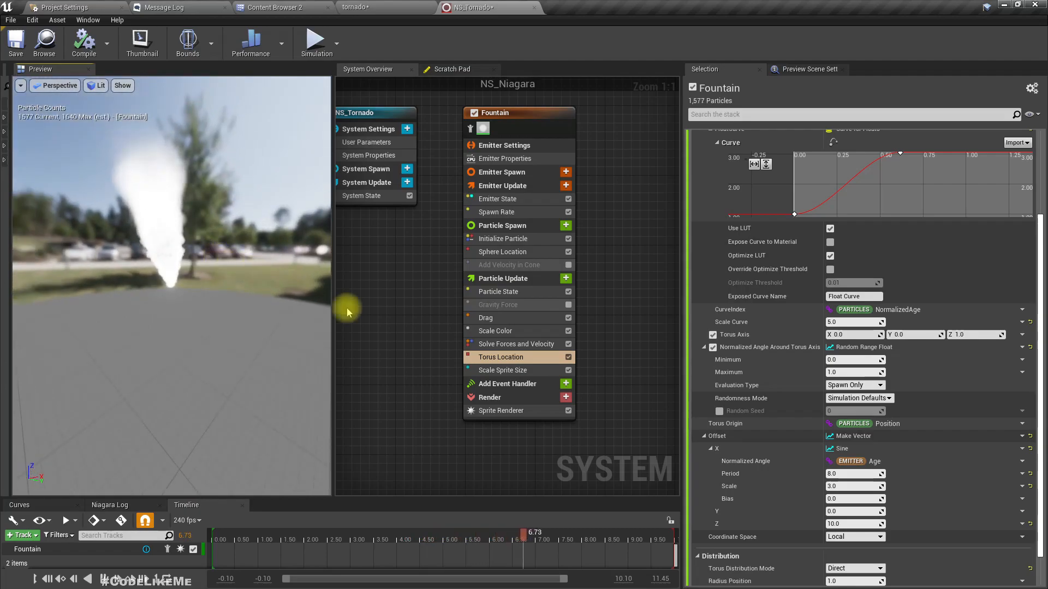
left_click(409, 6)
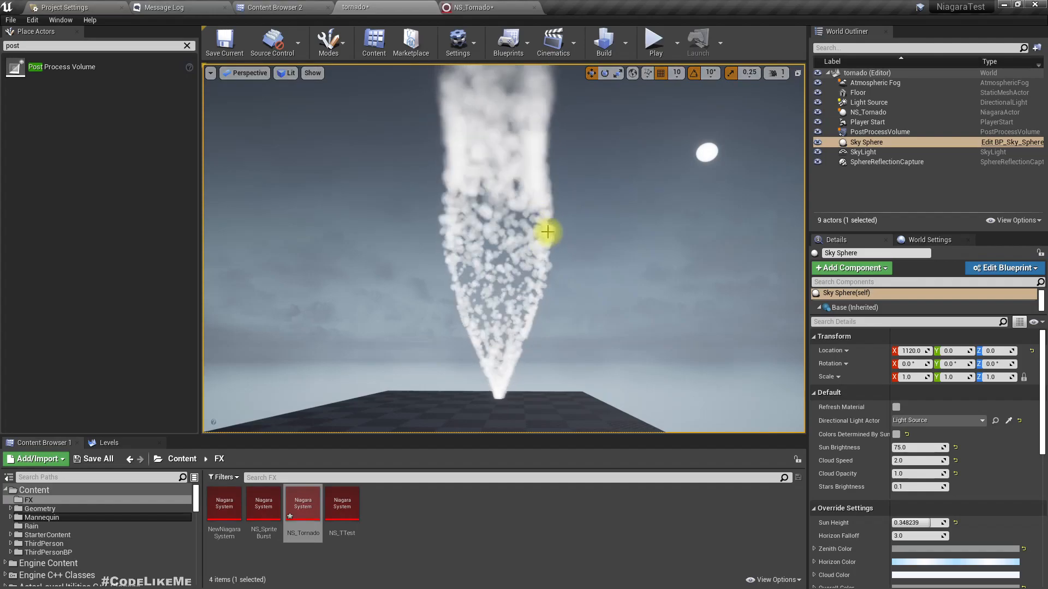
mouse_move(548, 232)
right_mouse_down()
mouse_move(505, 232)
mouse_move(527, 232)
right_mouse_up()
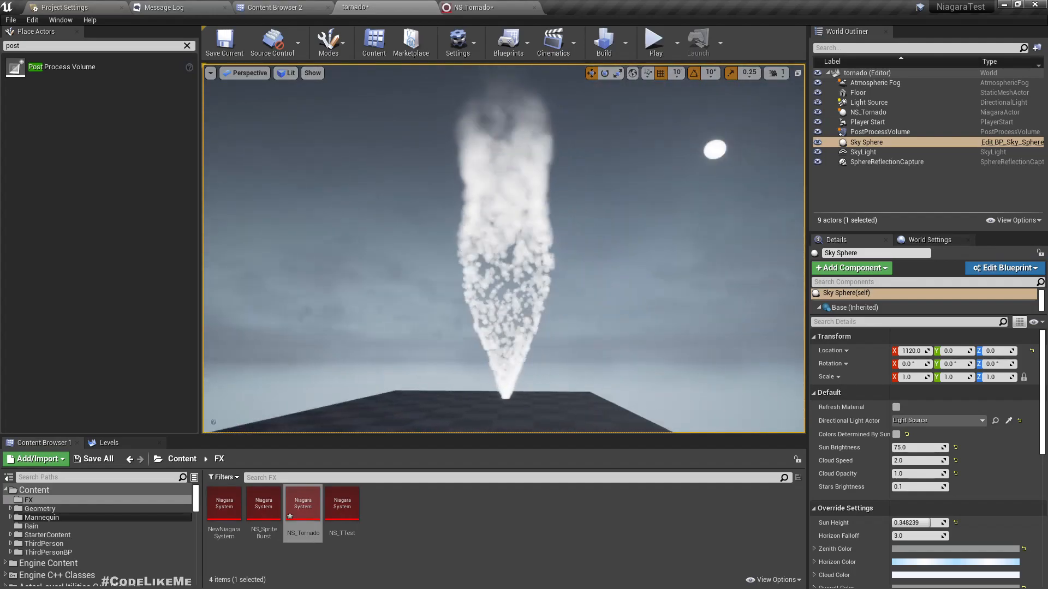
Copy the Sine input from the Torus Location Offset X and paste it onto Offset Y.
left_click(468, 7)
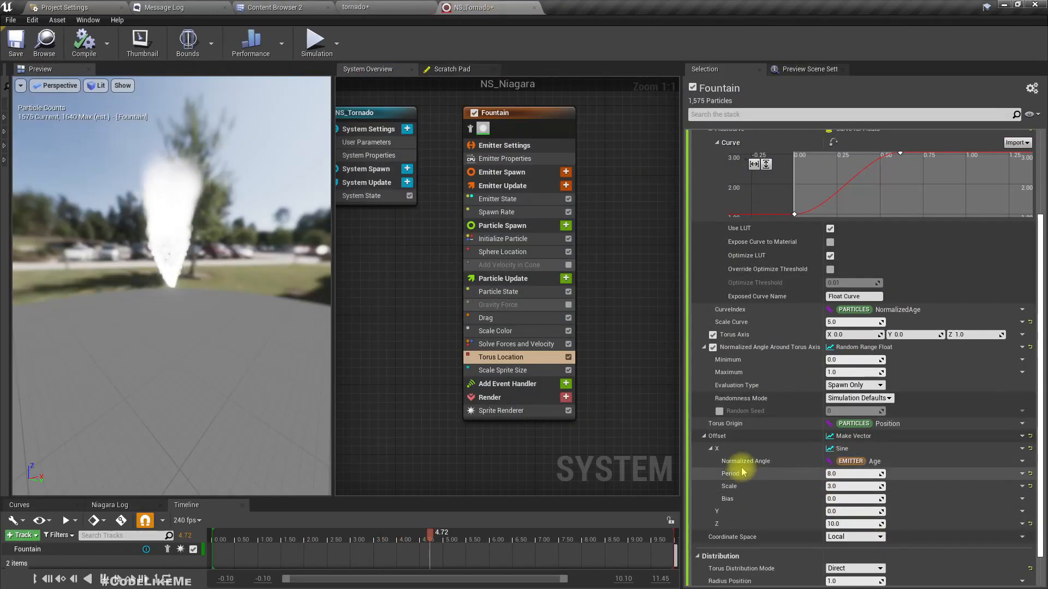
right_click(729, 448)
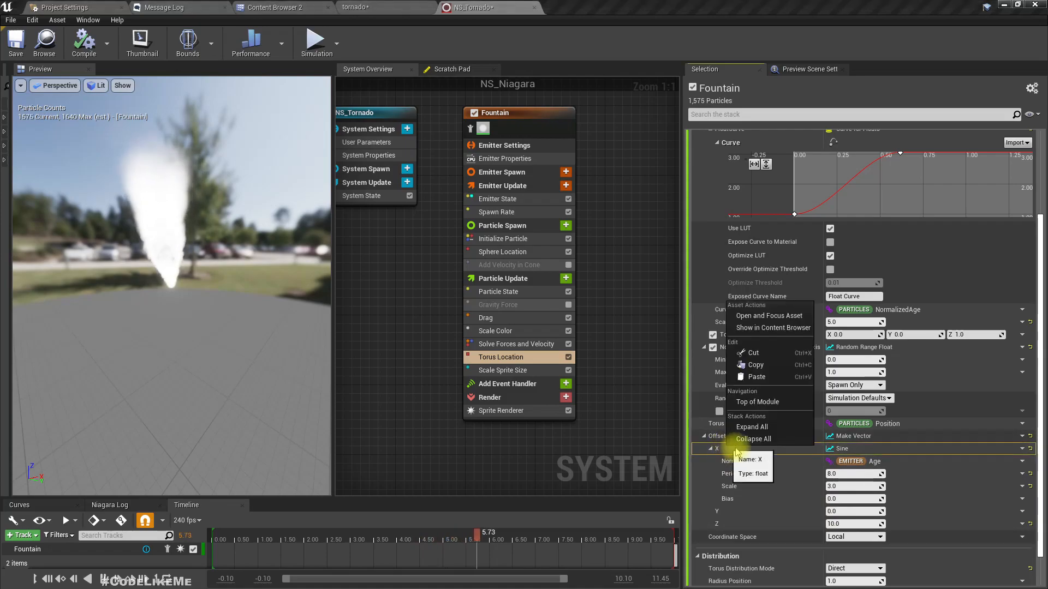
left_click(757, 373)
right_click(738, 511)
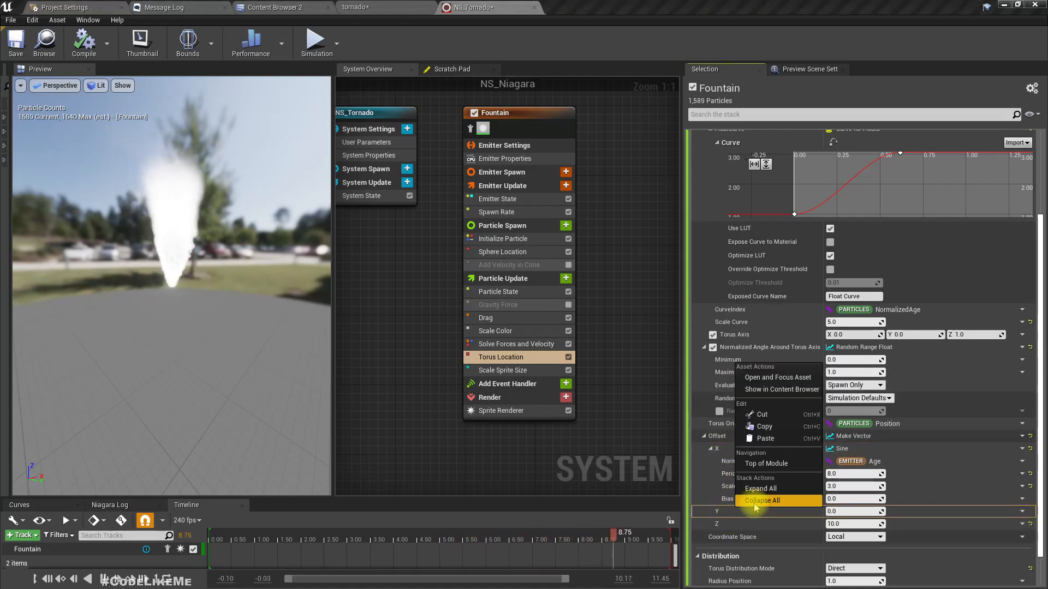
left_click(764, 438)
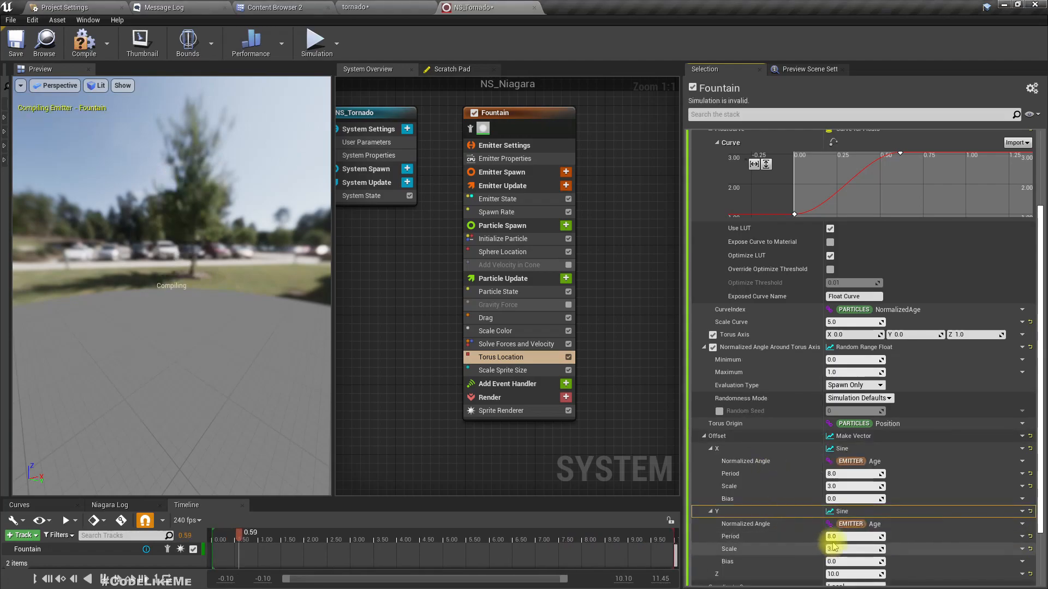
scroll(873, 538, "down", 1)
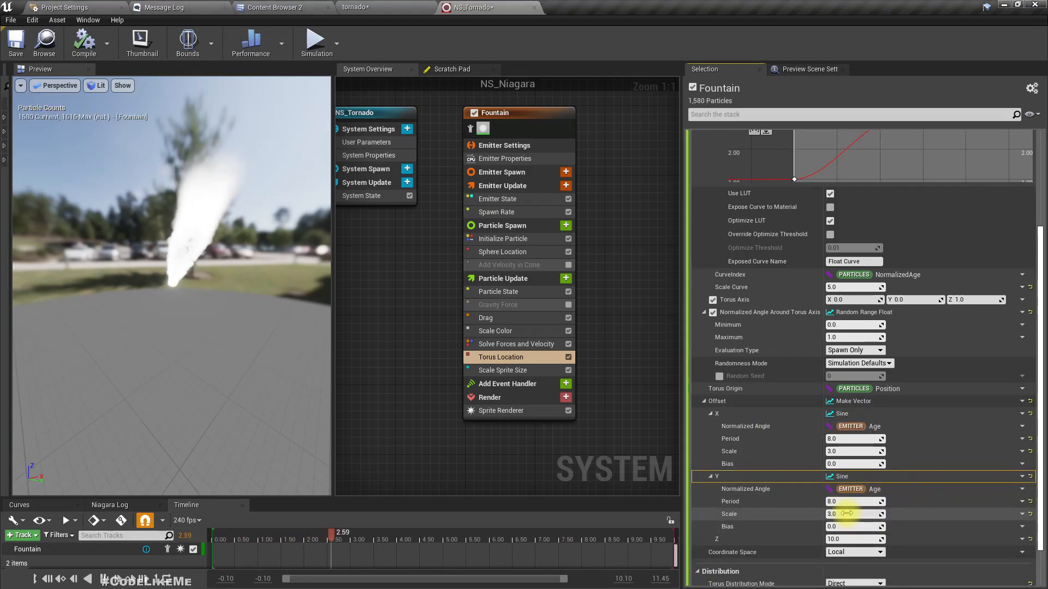
Examine the tornado's sway in the tornado level from several angles with the viewport in full screen.
left_click(371, 7)
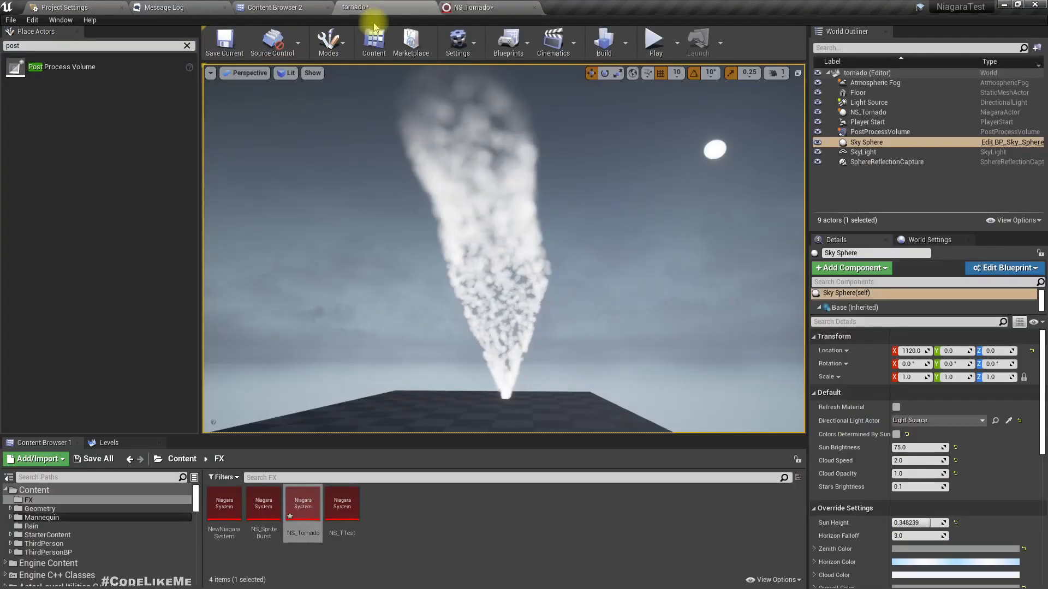
right_click_drag(603, 332, 593, 367)
key("F11")
key("s")
key("e")
key("s")
key("d")
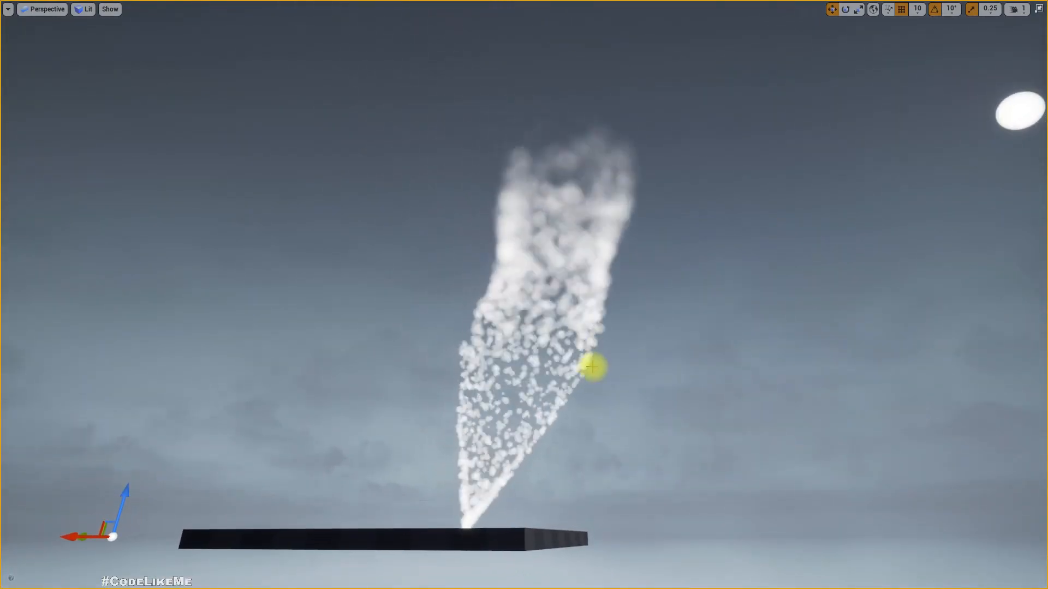
mouse_move(592, 367)
right_mouse_down()
mouse_move(611, 352)
mouse_move(595, 368)
right_mouse_up()
key("a")
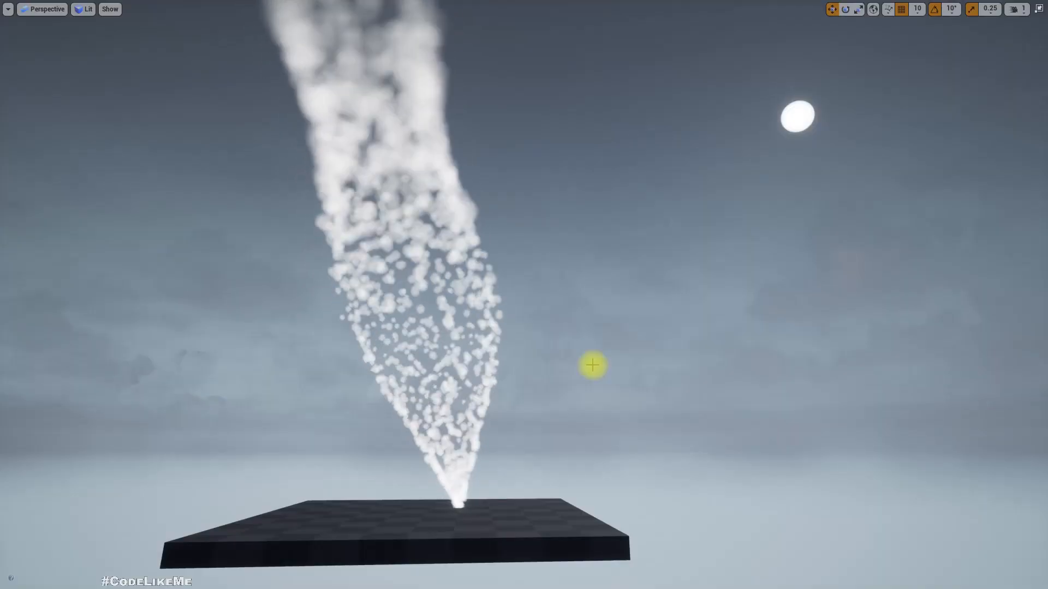
mouse_move(620, 346)
right_mouse_down()
mouse_move(606, 336)
mouse_move(622, 355)
right_mouse_up()
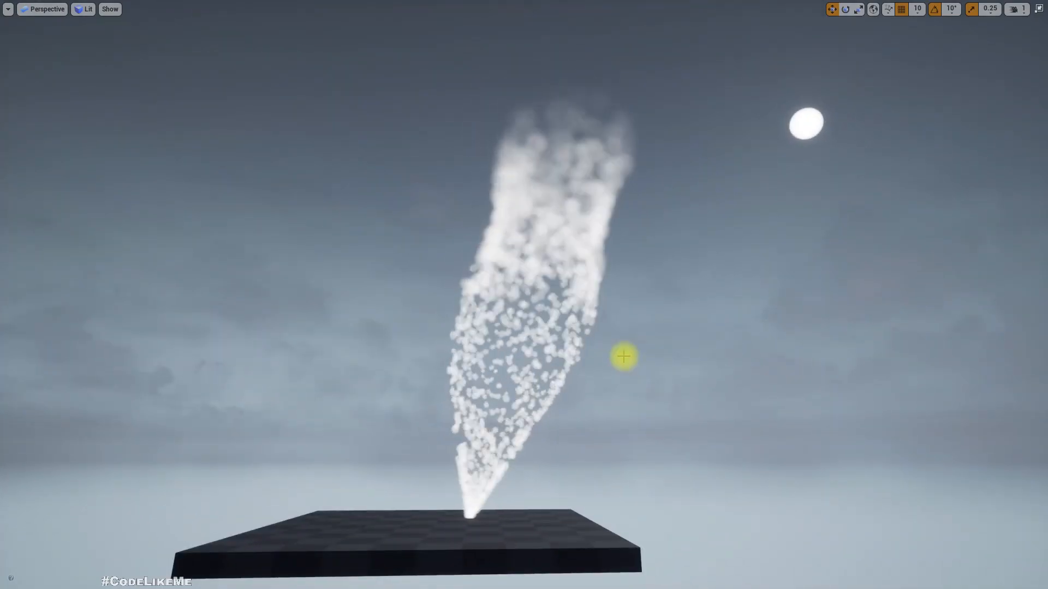
key("F11")
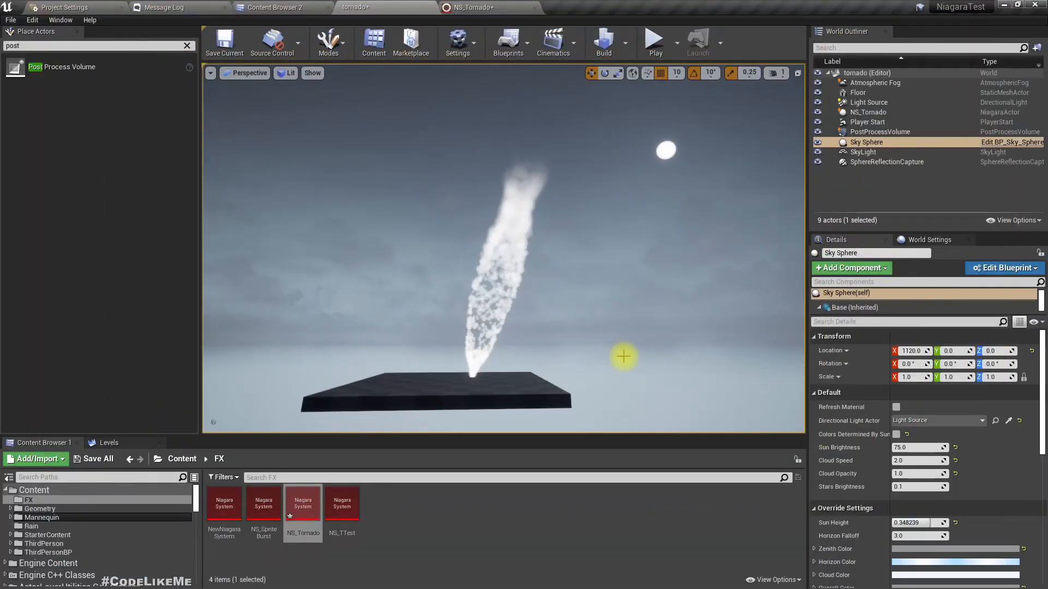
Remove the intermediate keys from the X and Y curves of the Scale Sprite Size module.
left_click(470, 7)
left_click(562, 370)
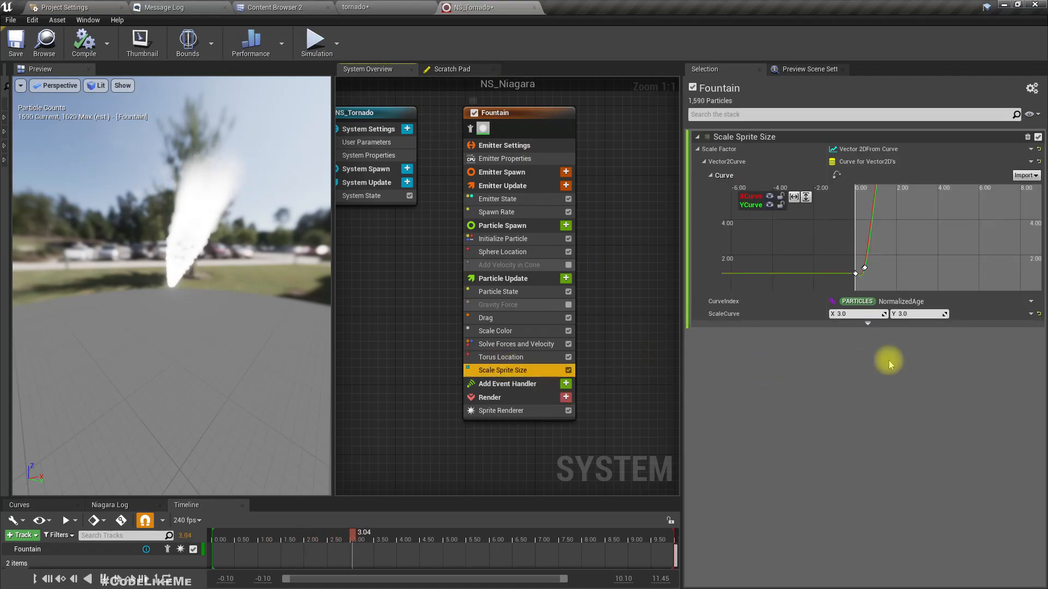
left_click(864, 268)
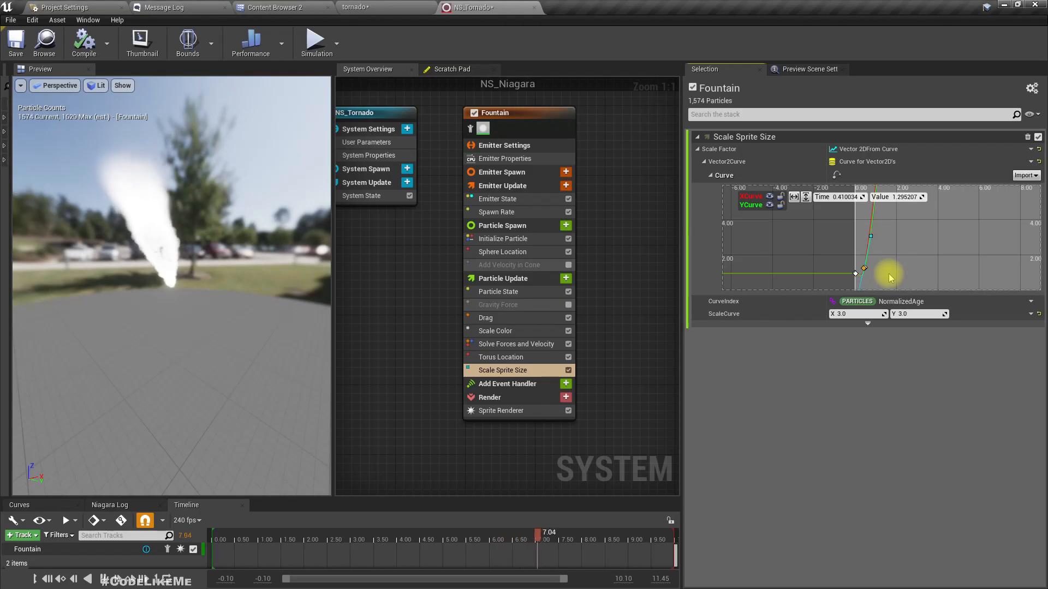
left_click(890, 277)
left_click(865, 268)
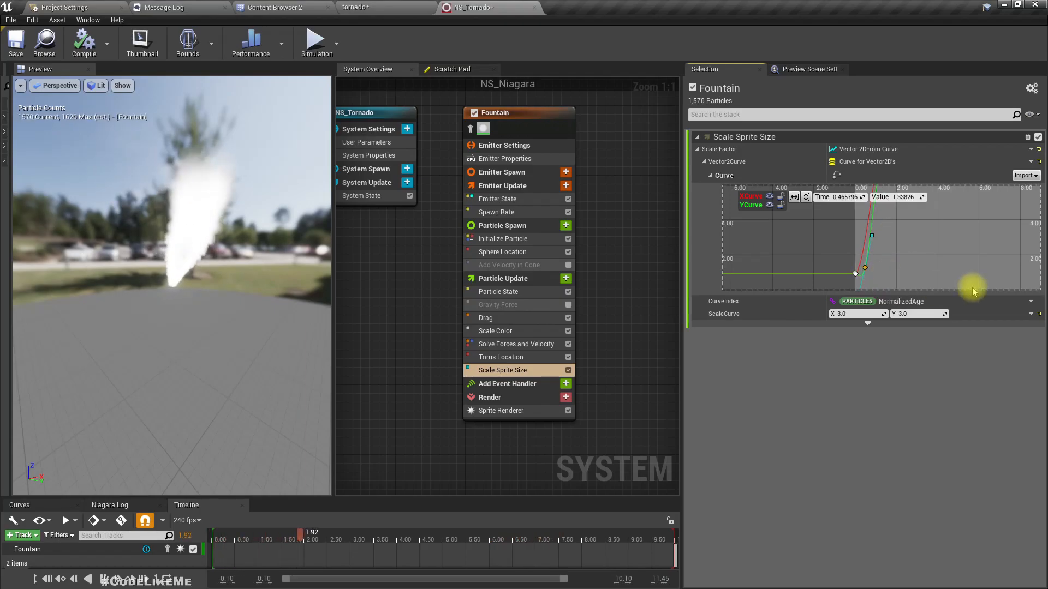
Inspect the tornado's sprite size and motion in the full-screen level viewport from different distances and angles.
left_click(407, 7)
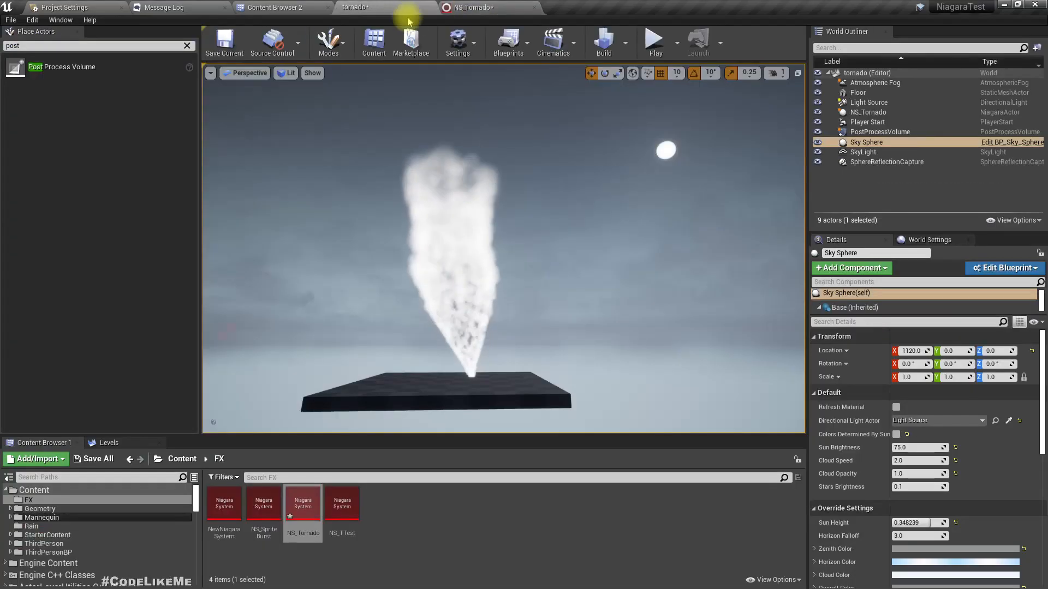
key("d")
key("w")
right_click_drag(603, 294, 569, 330)
key("d")
key("s")
key("w")
key("a")
key("F11")
key("s")
key("d")
key("w")
mouse_move(575, 395)
right_mouse_down()
mouse_move(557, 386)
mouse_move(576, 396)
right_mouse_up()
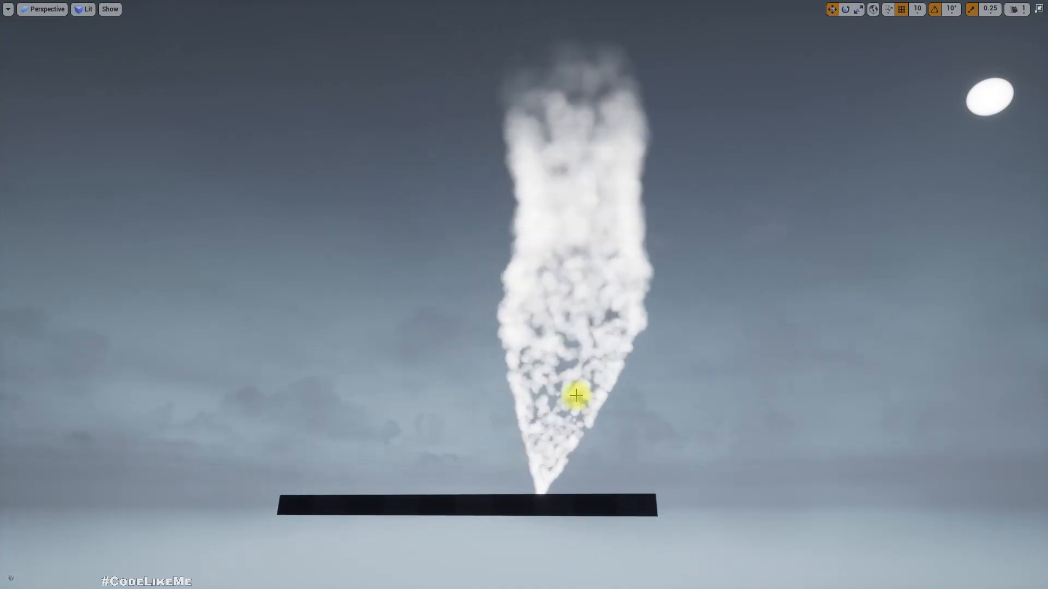
right_click_drag(535, 485, 587, 471)
key("g")
key("g")
key("w")
right_click_drag(639, 376, 663, 448)
right_click_drag(541, 404, 503, 280)
key("s")
key("s")
key("s")
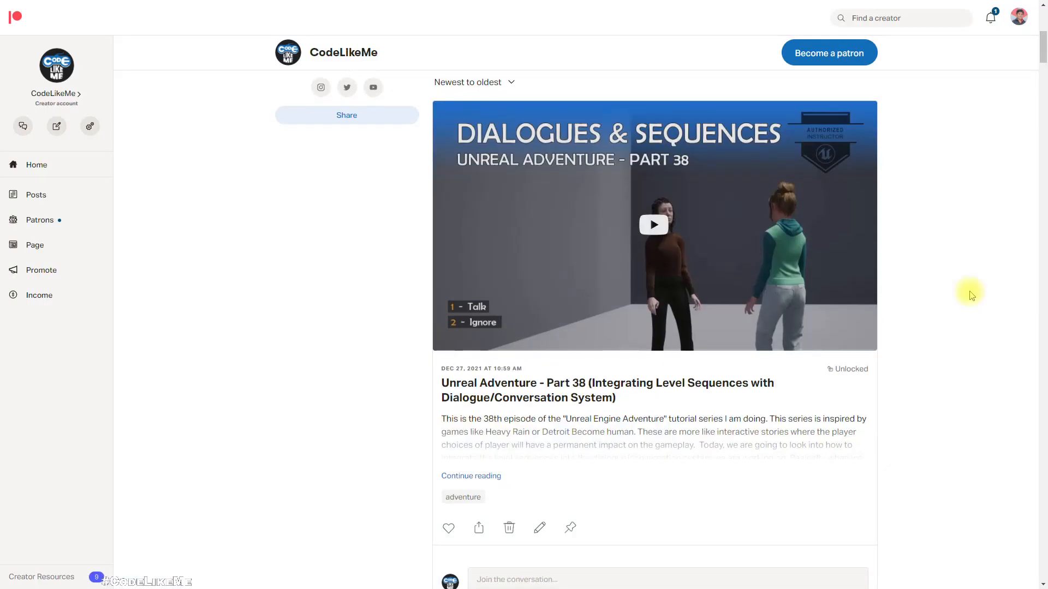
Look through the posts on the CodeLikeMe Patreon page from newest to oldest.
scroll(967, 293, "down", 20)
scroll(970, 294, "down", 20)
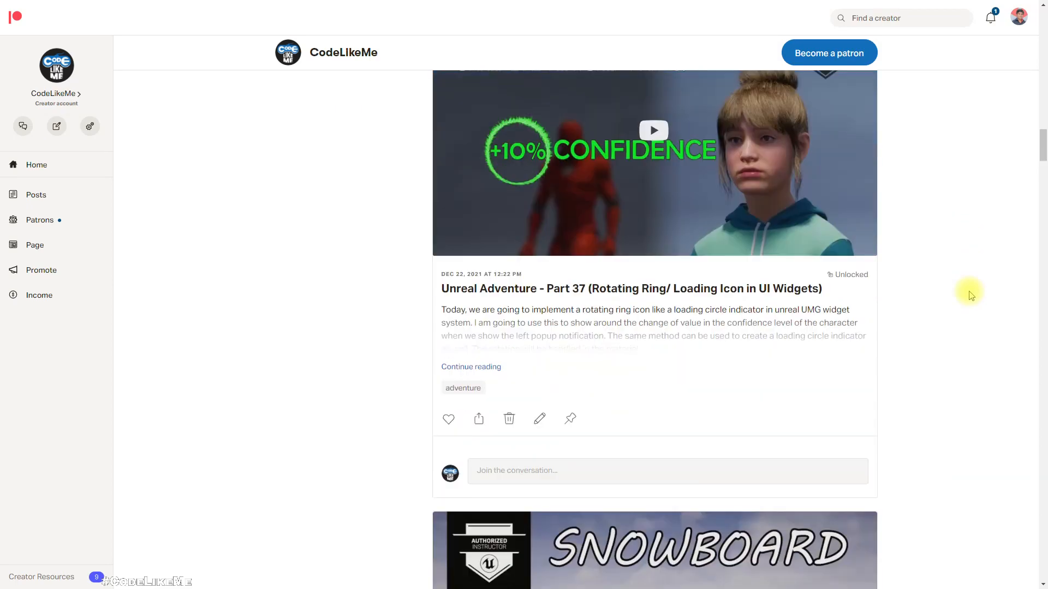
scroll(970, 294, "down", 20)
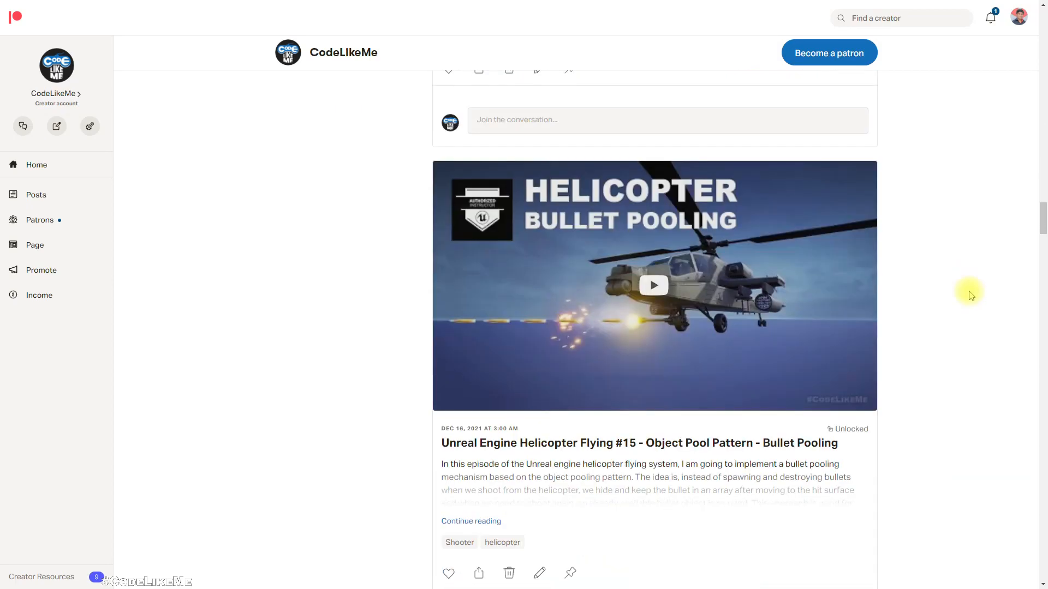
scroll(970, 295, "down", 20)
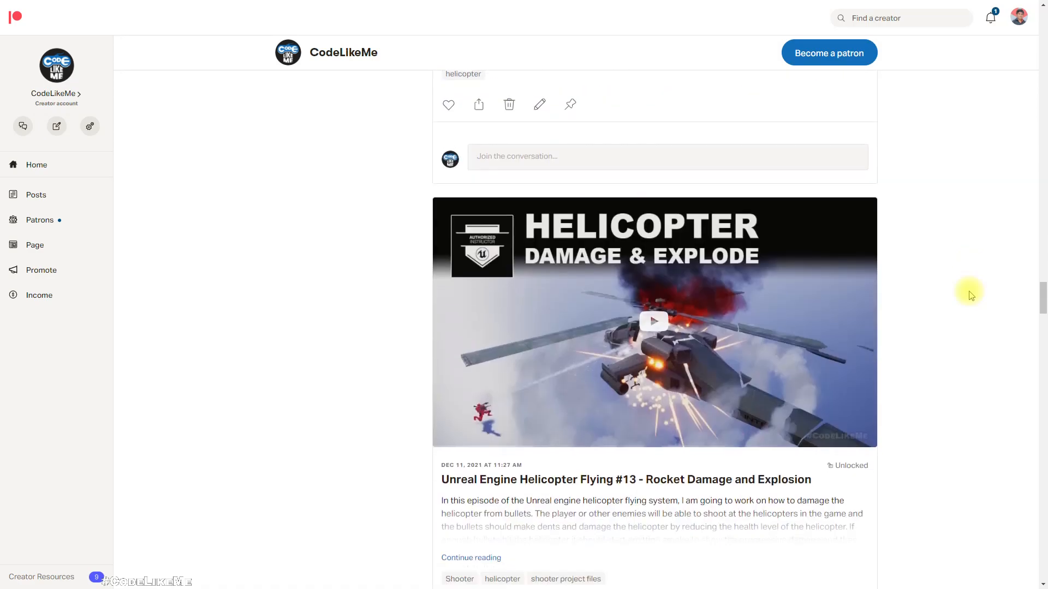
scroll(970, 294, "down", 20)
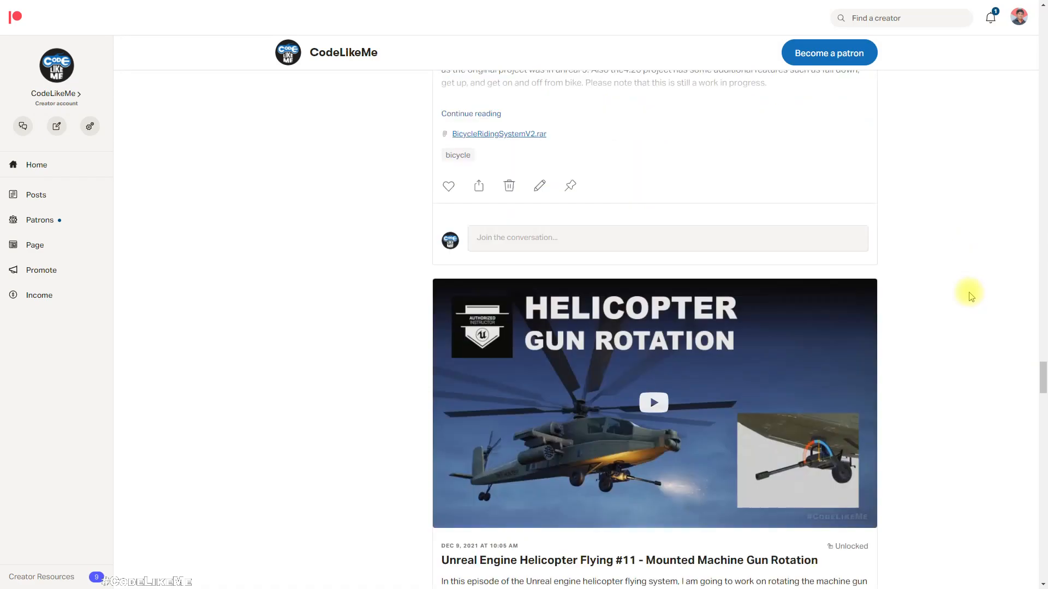
scroll(970, 298, "down", 20)
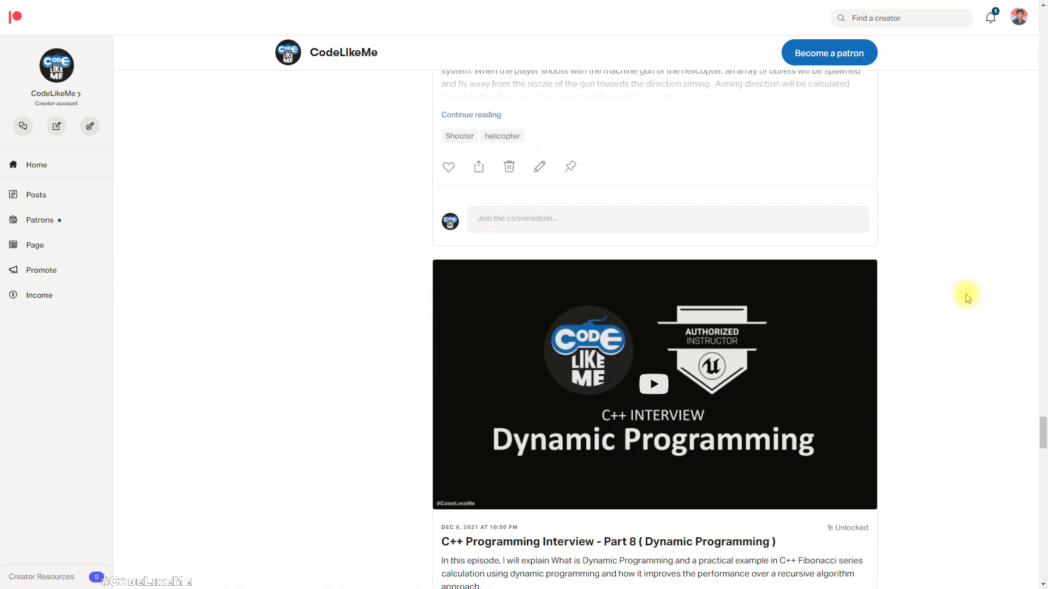
scroll(959, 302, "down", 10)
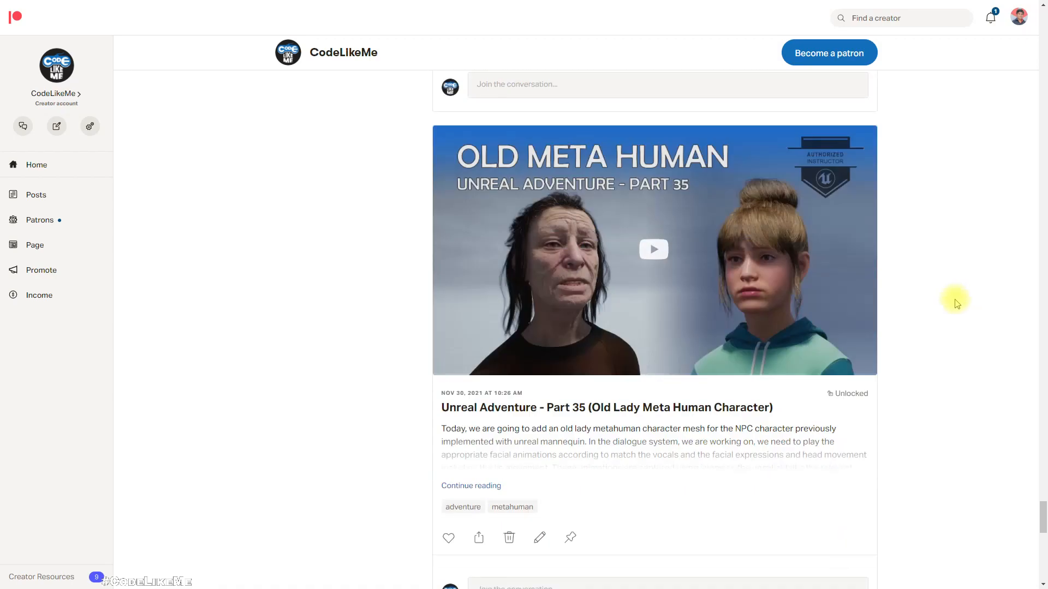
scroll(953, 304, "down", 6)
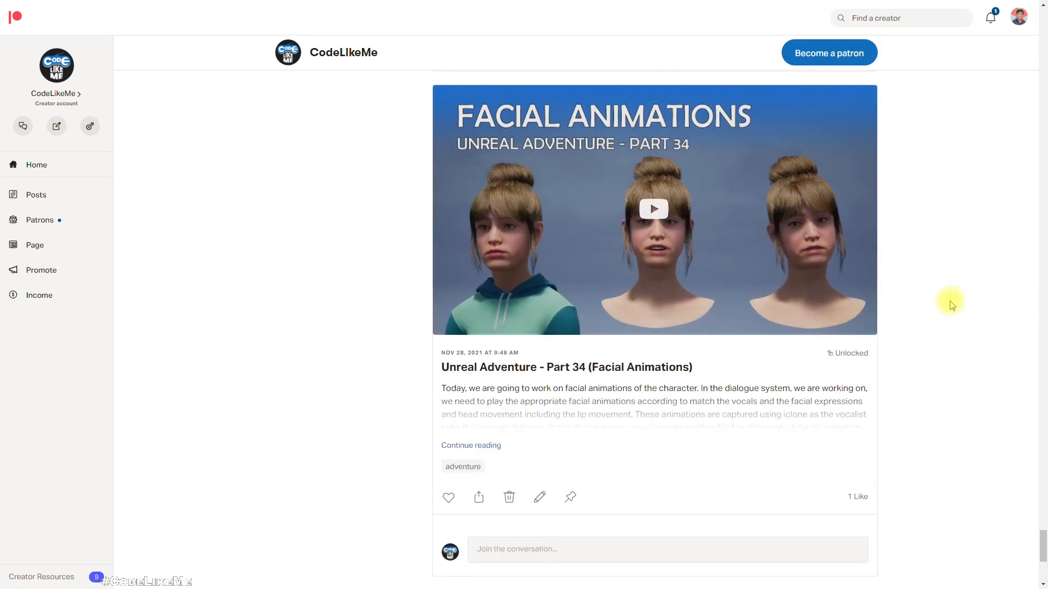